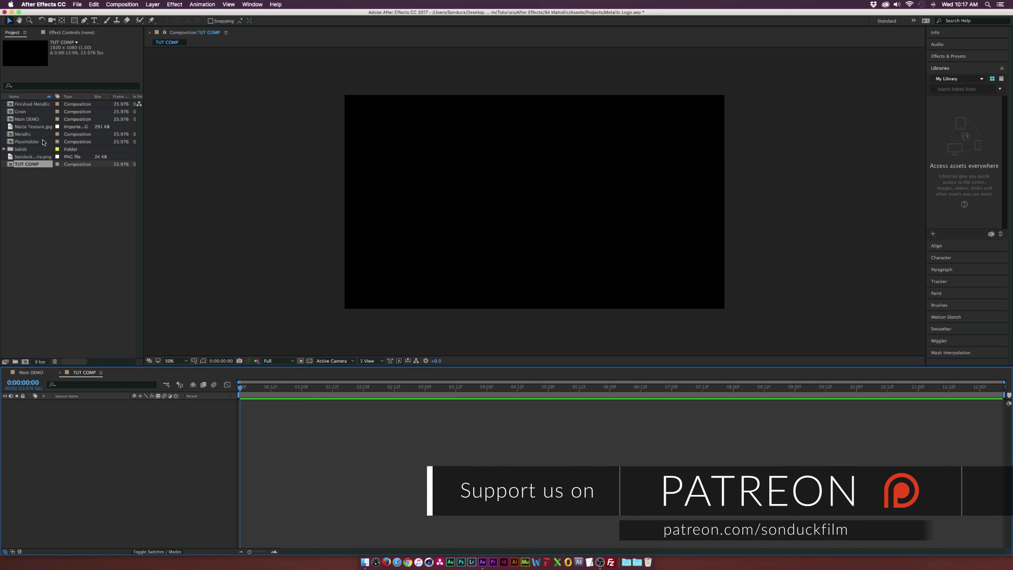
- Add Sonduck-Logo-White.png to TUT COMP and scale it down to about 62%
drag(29, 157, 120, 465)
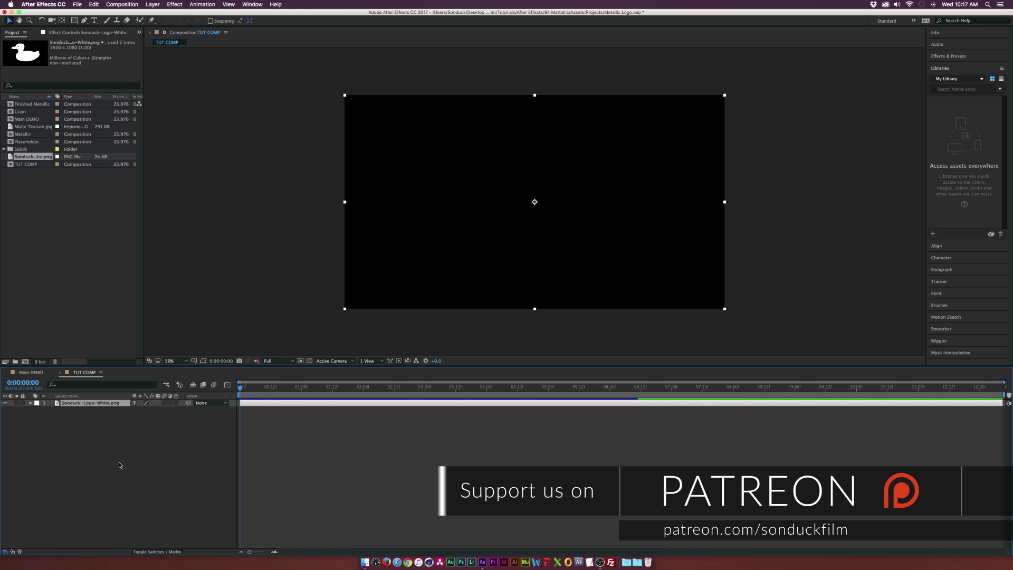
key(s)
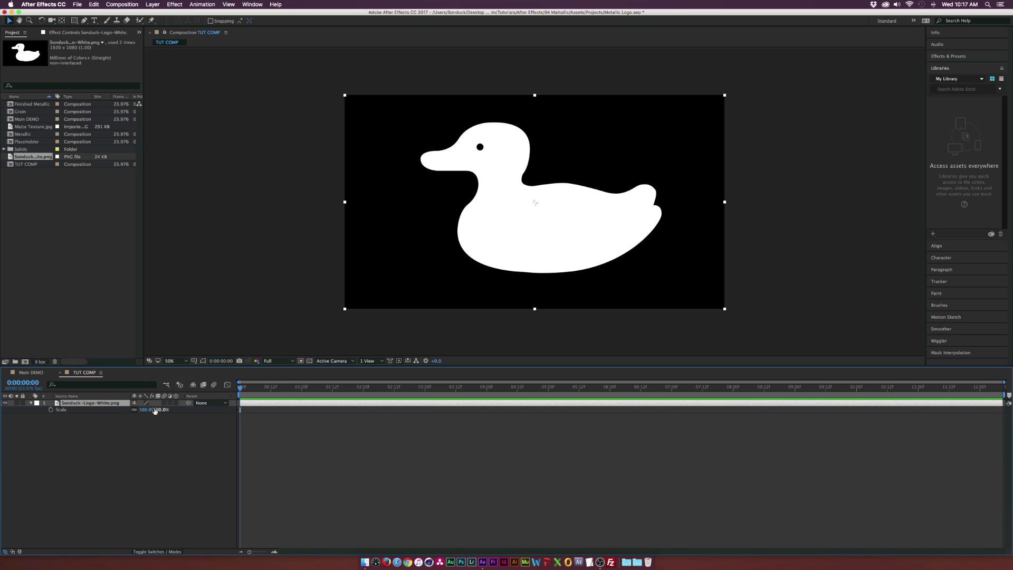
drag(143, 410, 111, 409)
key(s)
click(132, 384)
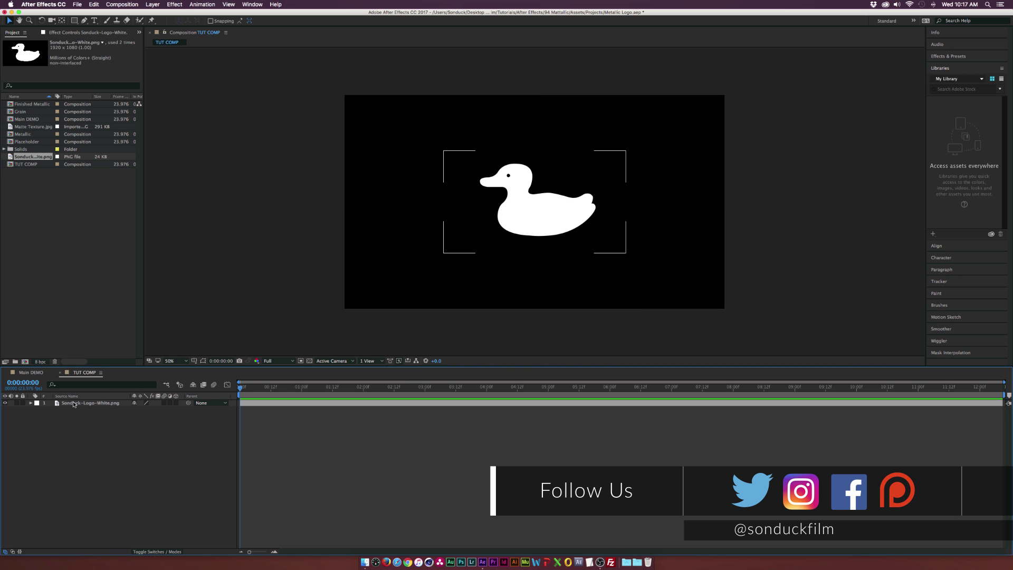
- Pre-compose the logo layer as Placeholder, moving all attributes into the new composition
click(74, 403)
click(153, 4)
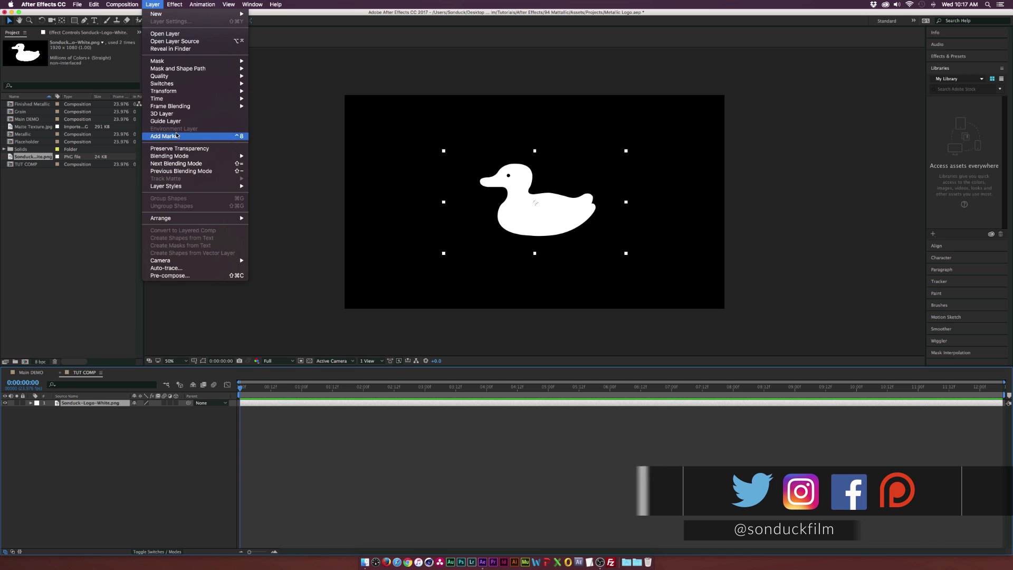
click(189, 275)
text(Placeholder)
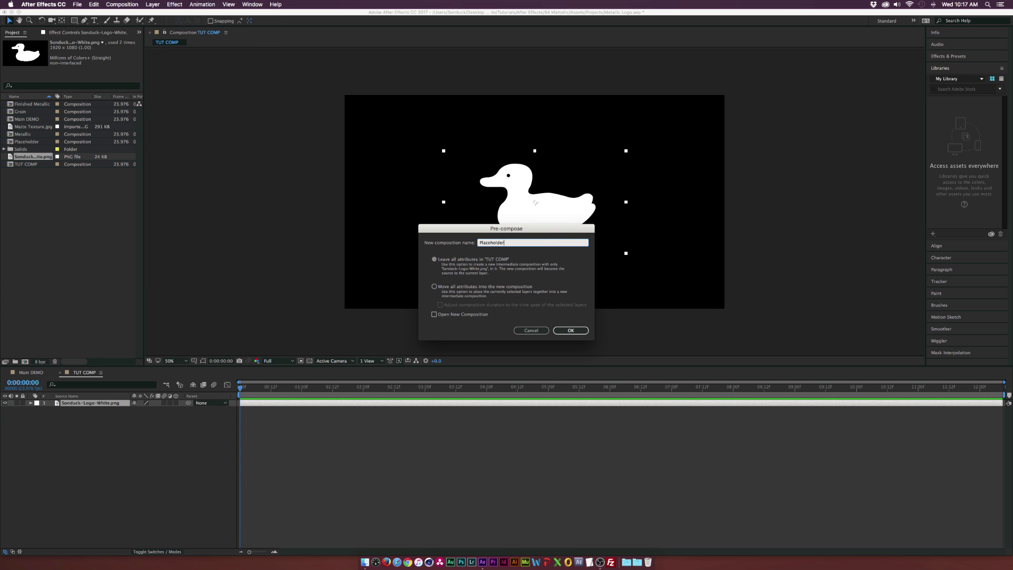
click(472, 287)
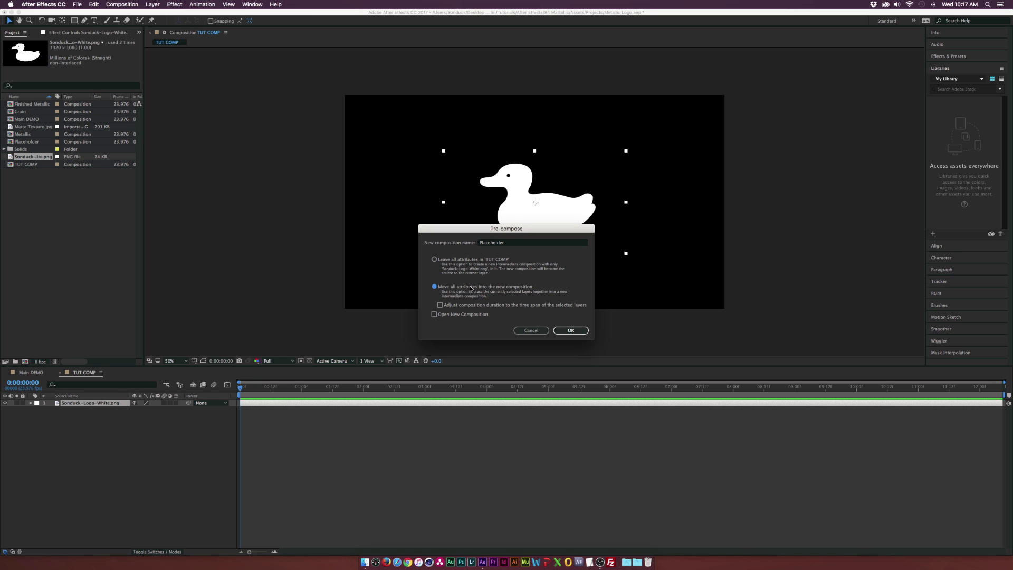
click(570, 331)
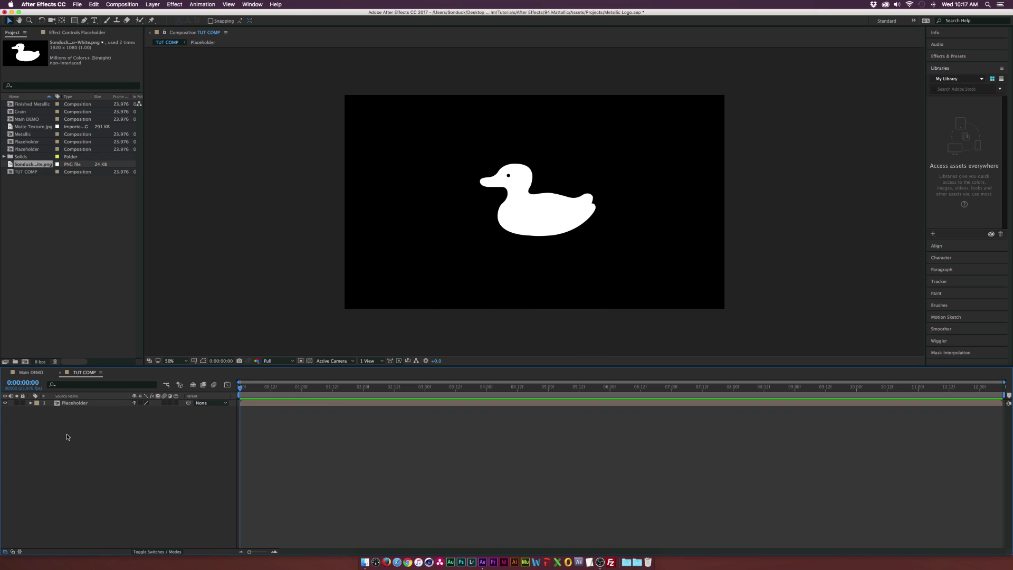
- Duplicate the Placeholder layer and hide the top copy
click(94, 5)
click(105, 99)
click(5, 402)
click(79, 411)
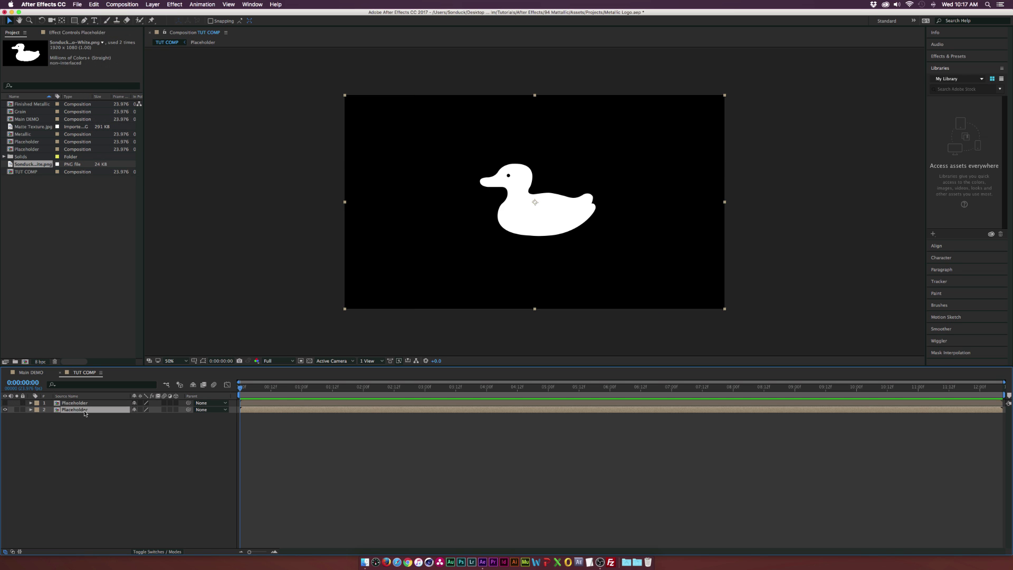
- Add a Gradient Overlay layer style to the second Placeholder duck
click(153, 4)
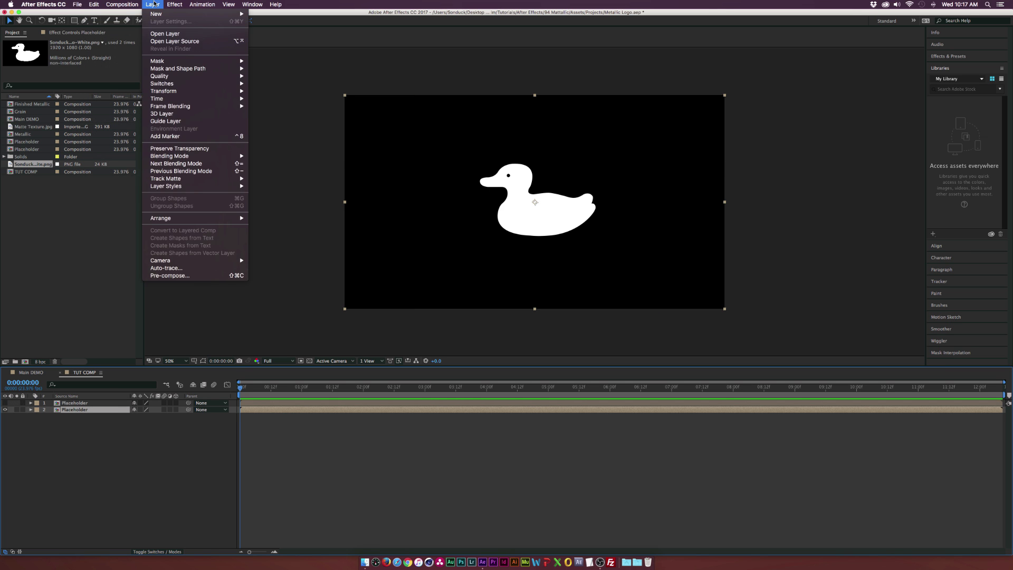
mouse_move(184, 188)
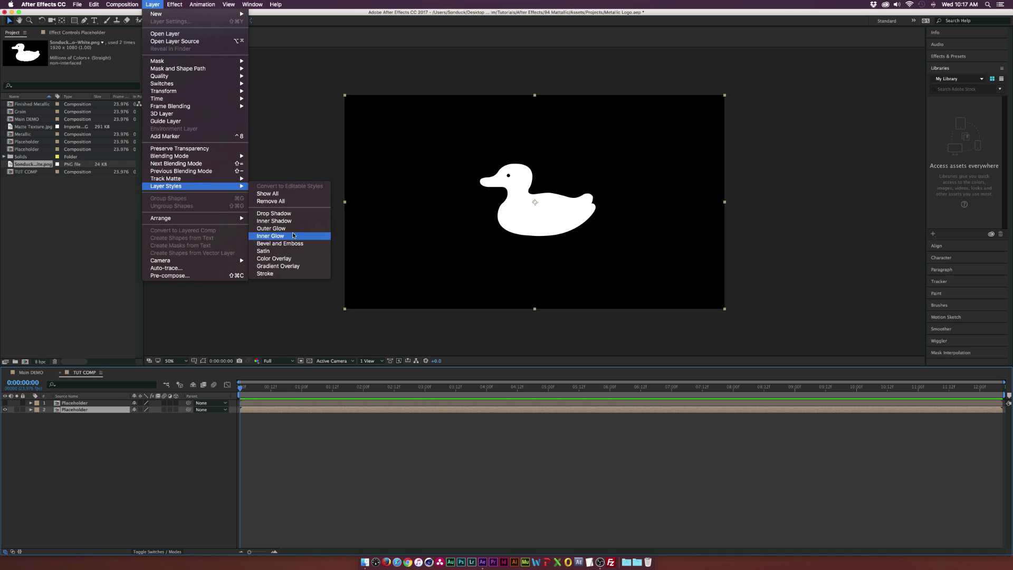
click(279, 266)
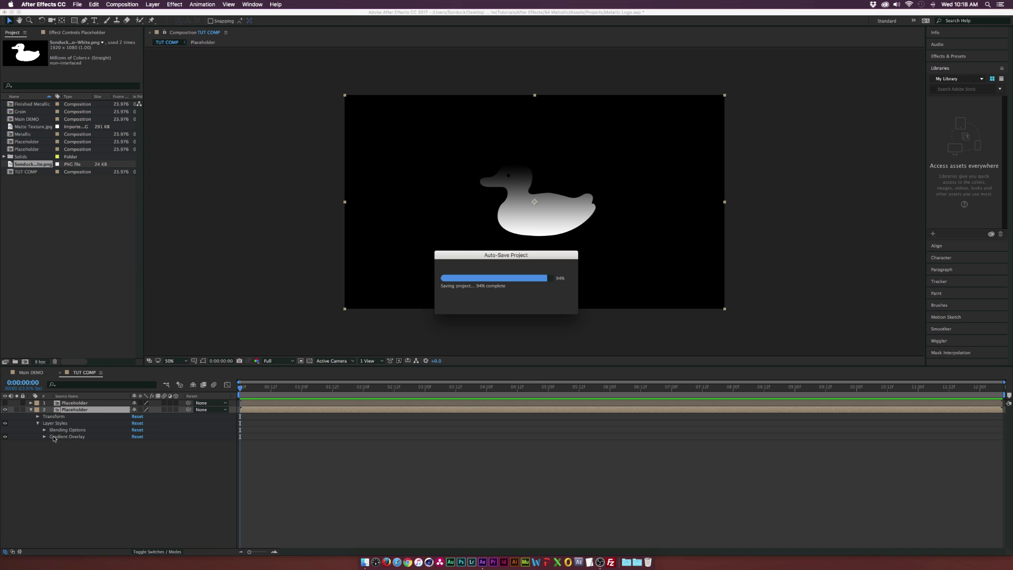
click(44, 436)
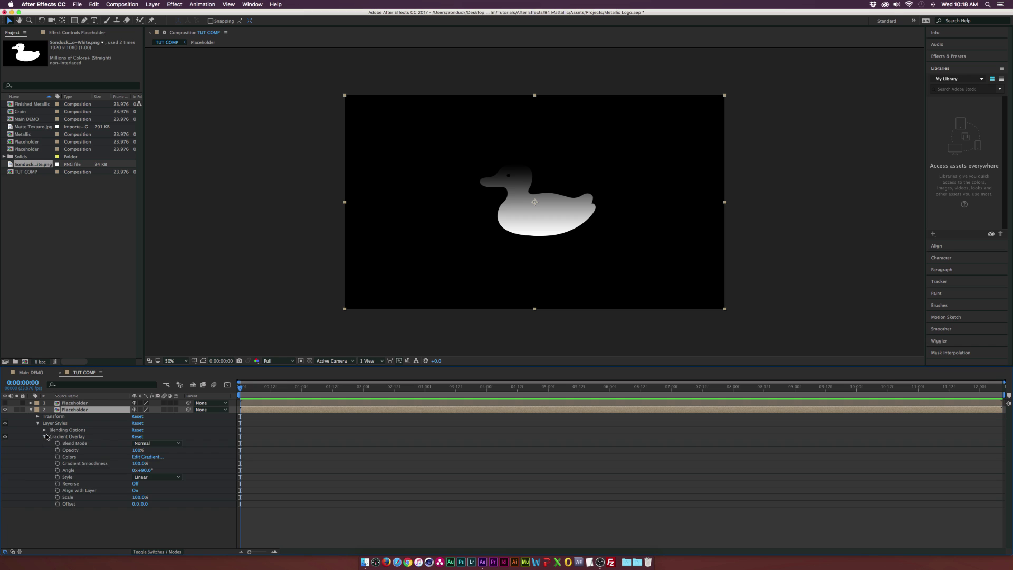
click(141, 457)
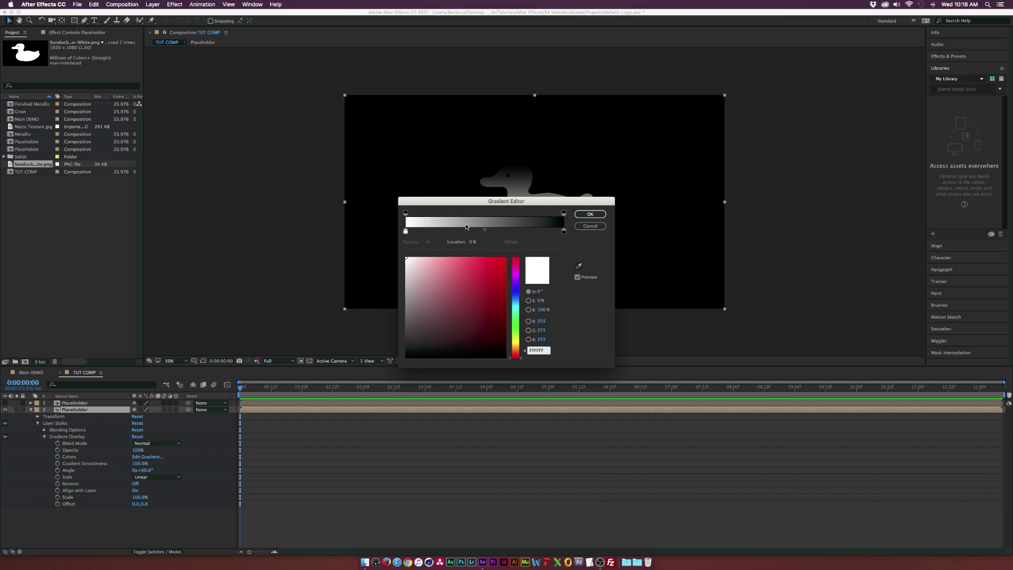
- Build a metallic gradient: D2D2D2, 464646 at 20.3%, near-white at 45.9%, 414141 at 77.4%, black
click(405, 231)
drag(406, 261, 406, 274)
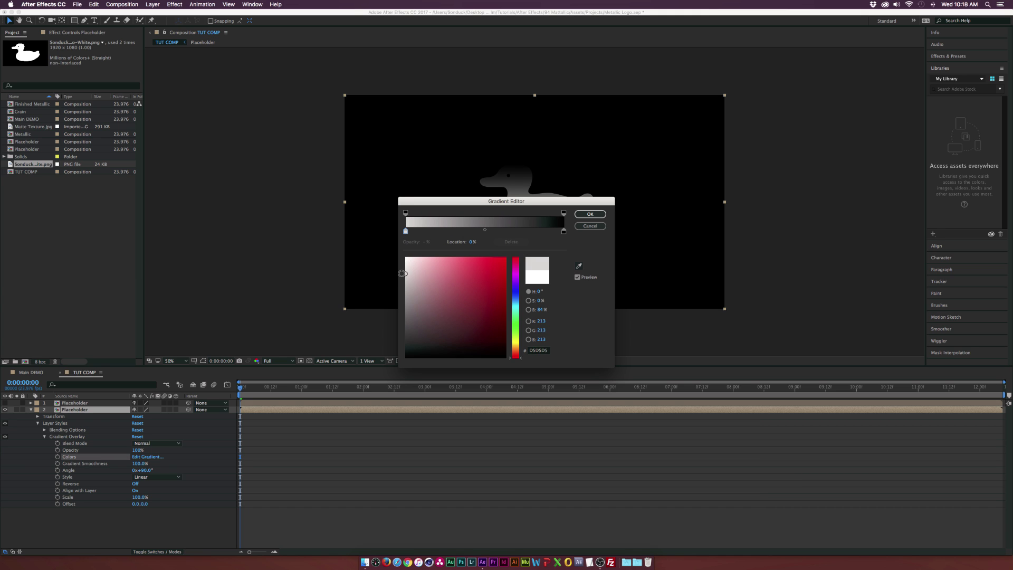
click(438, 230)
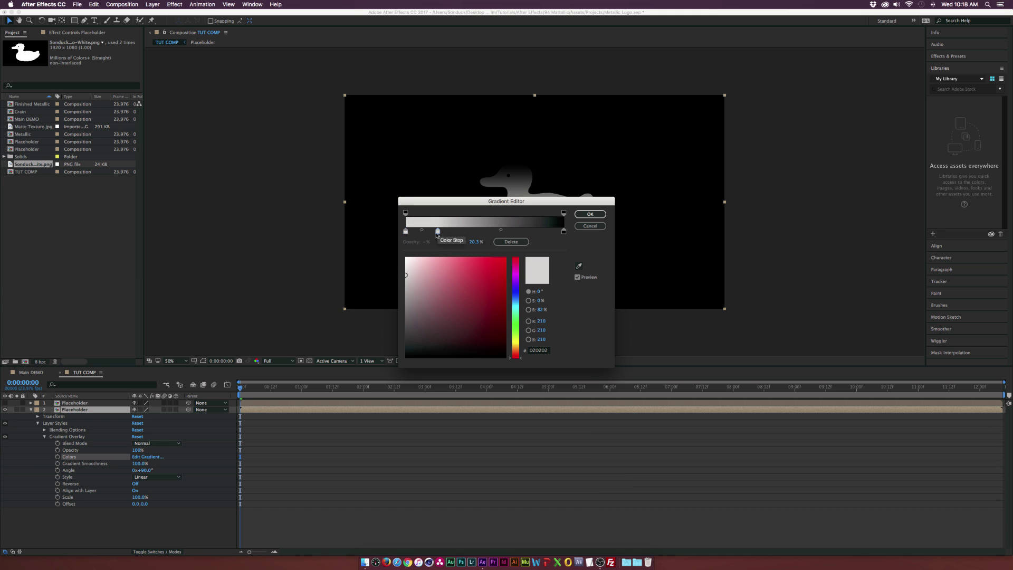
mouse_move(407, 273)
mouse_down()
mouse_move(402, 306)
mouse_move(398, 259)
mouse_move(406, 293)
mouse_move(394, 302)
mouse_move(406, 279)
mouse_move(389, 331)
mouse_up()
click(477, 230)
click(528, 230)
click(564, 231)
click(527, 230)
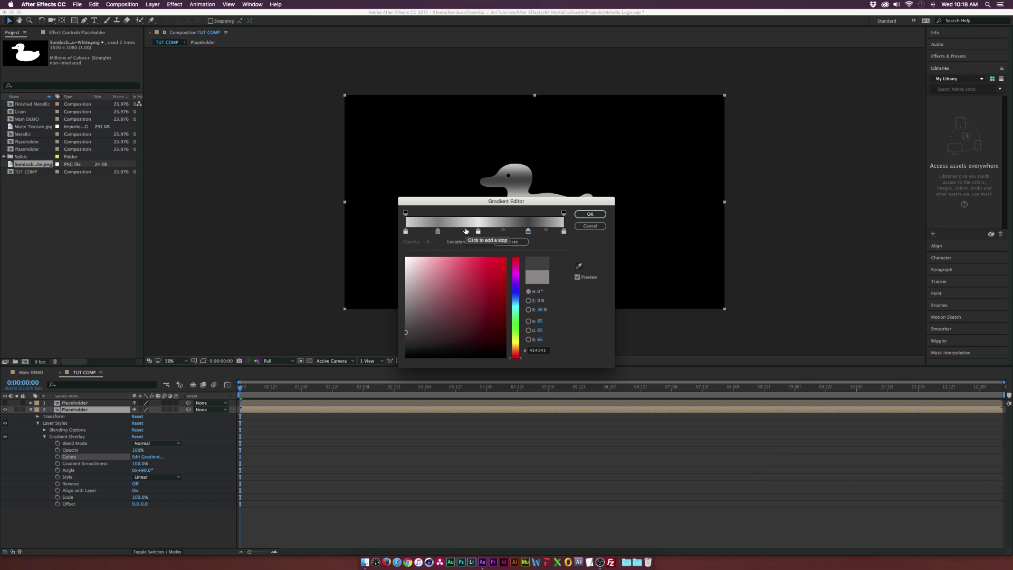
click(437, 230)
click(405, 330)
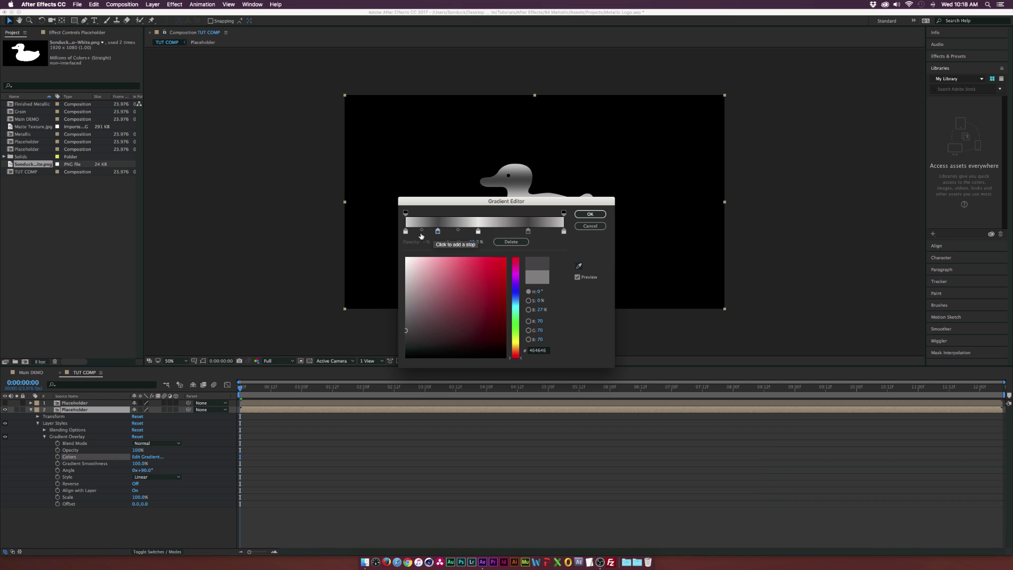
click(590, 214)
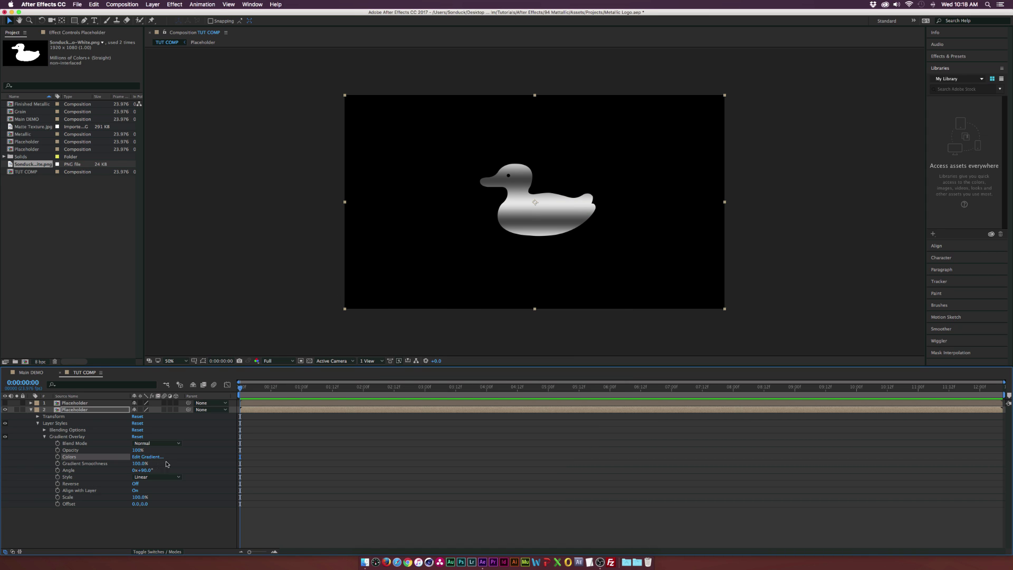
- Angle the gradient overlay to about 141° at 136% scale
drag(143, 470, 148, 497)
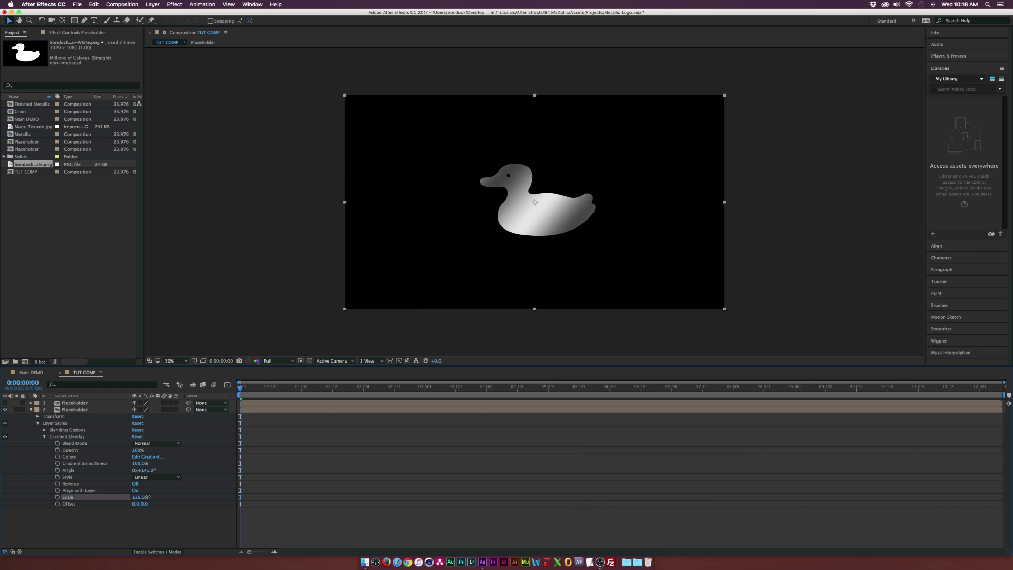
key(F2)
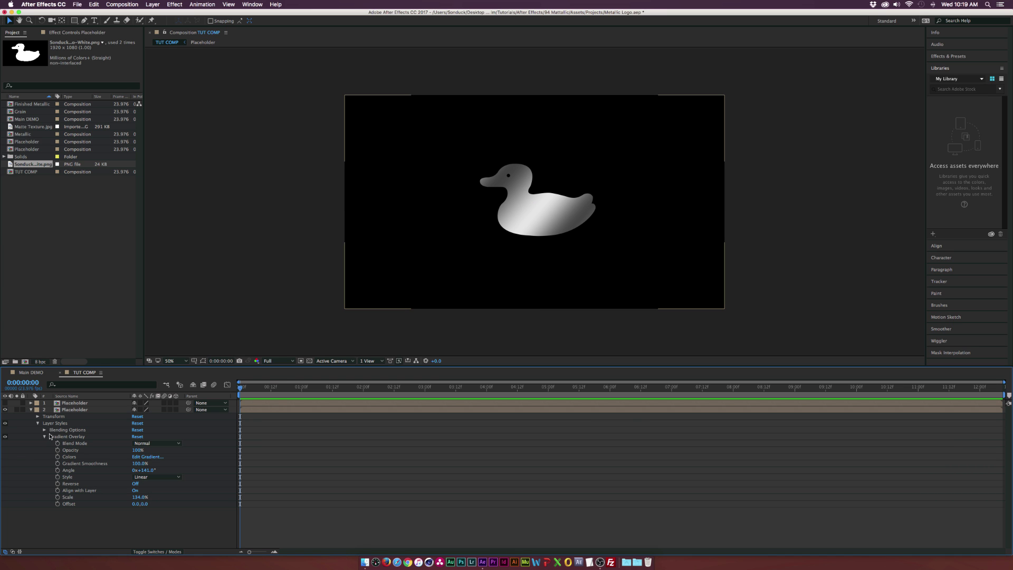
click(44, 436)
click(62, 430)
click(57, 424)
click(152, 4)
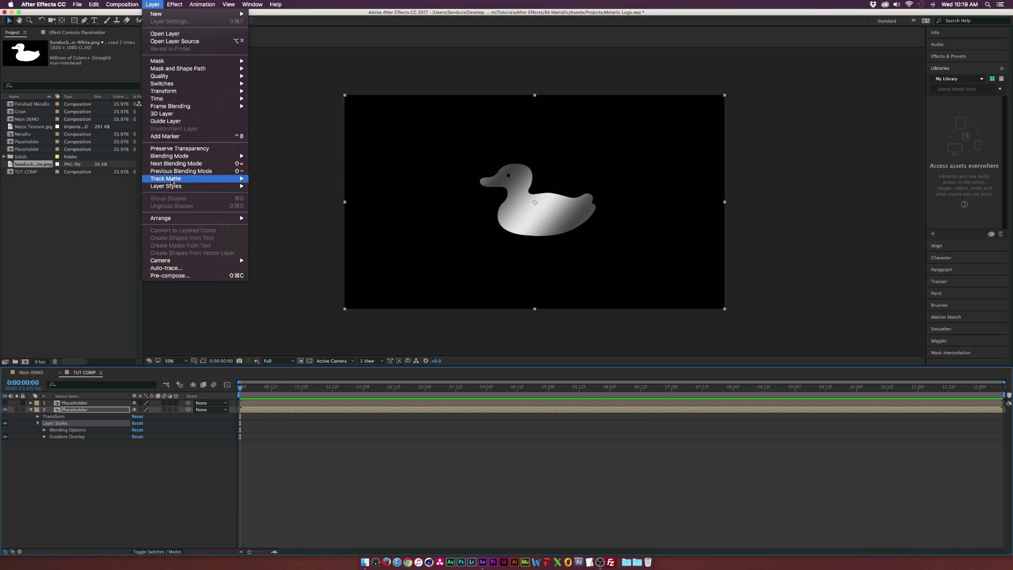
- Add Bevel and Emboss to the duck with size 3, 139% depth and 100% shadow opacity
mouse_move(173, 187)
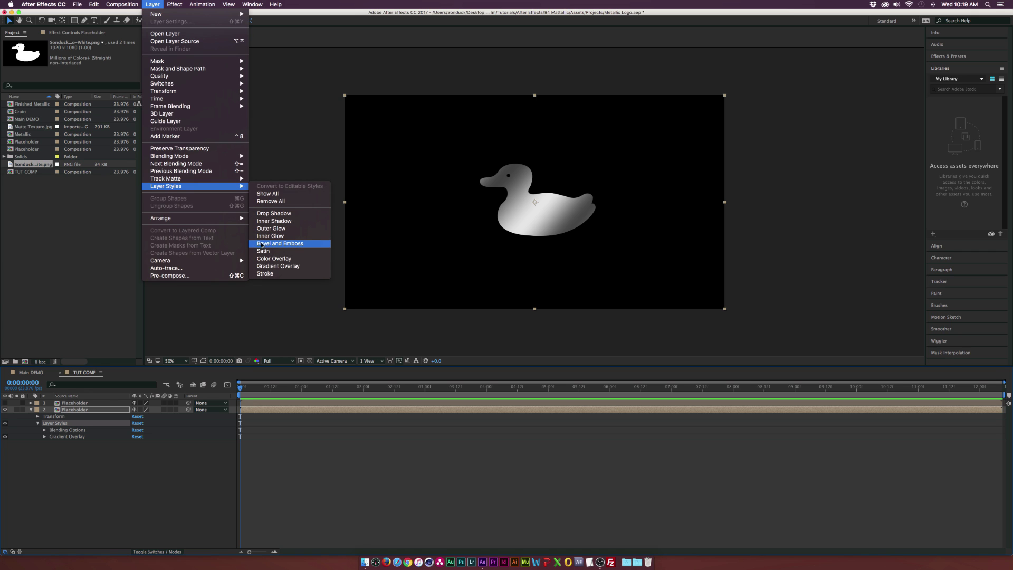
click(302, 243)
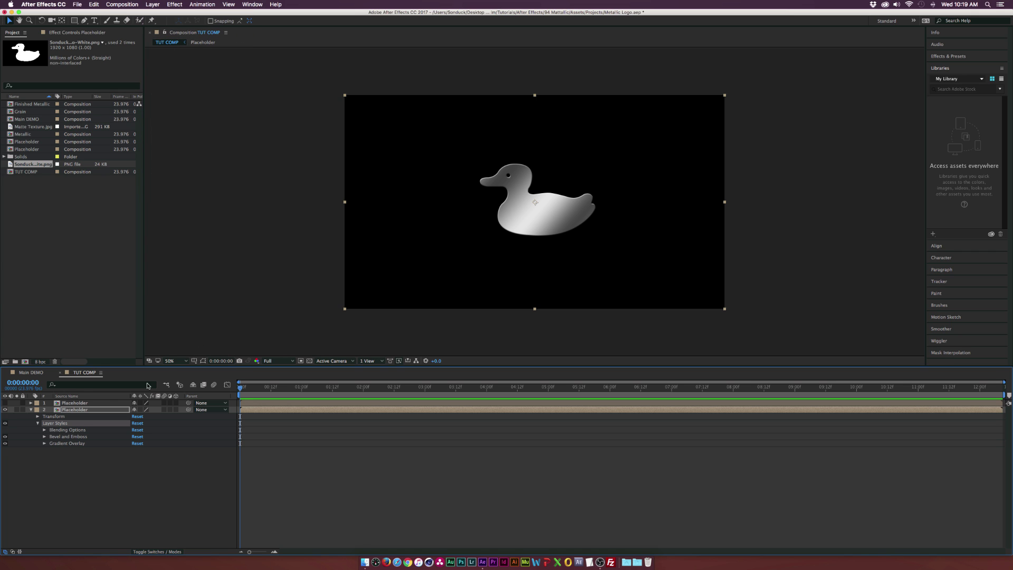
click(45, 437)
click(78, 437)
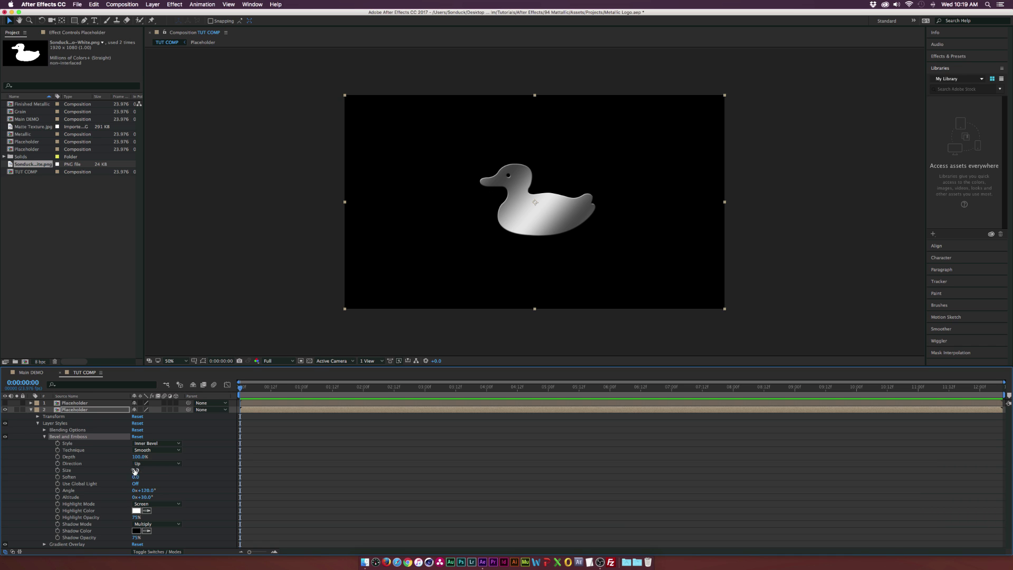
drag(136, 471, 150, 457)
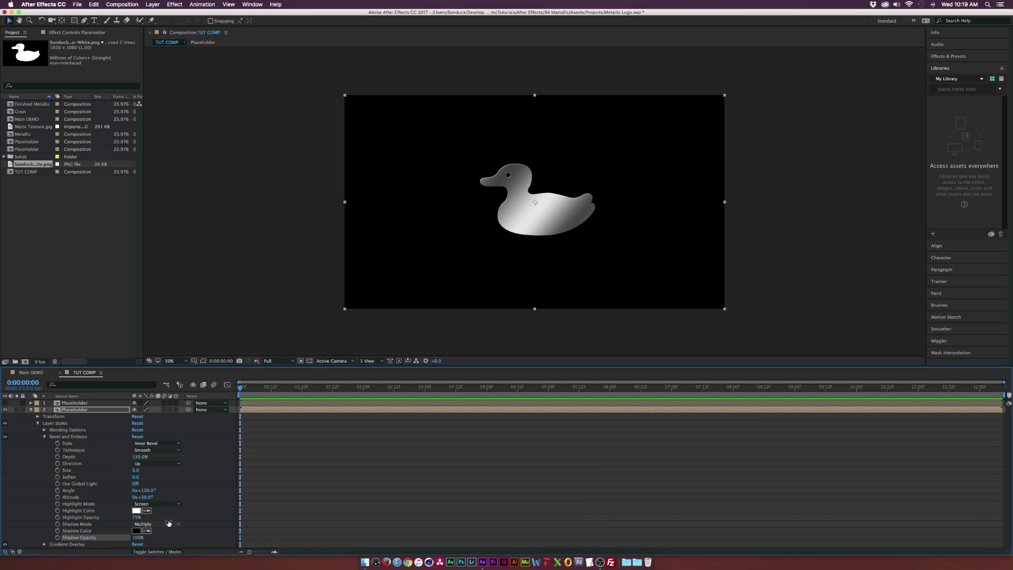
drag(136, 539, 147, 539)
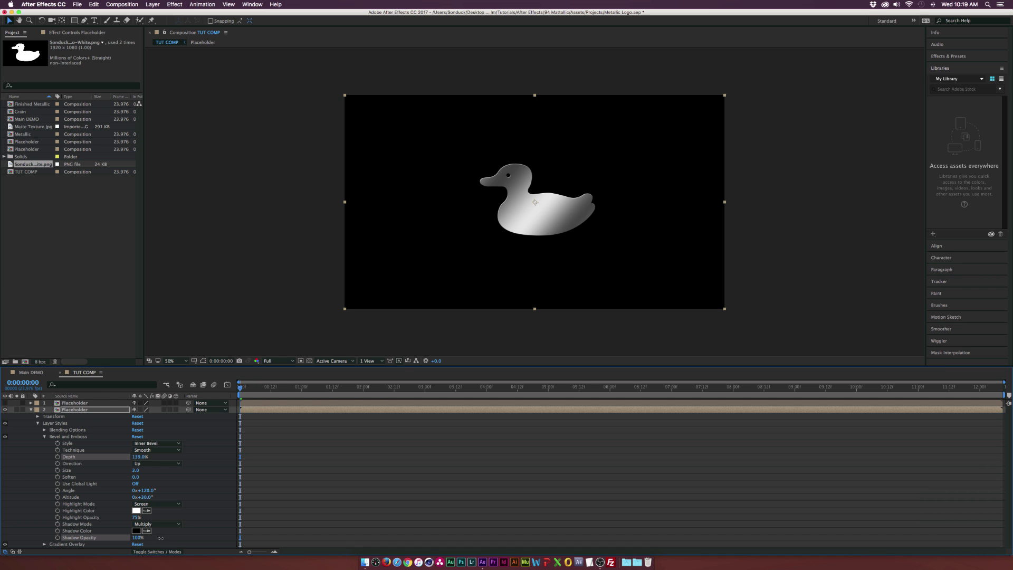
click(146, 492)
- Lower the bevel light altitude to 10° and set the shadow mode to Hard Light
key(period)
key(period)
key(period)
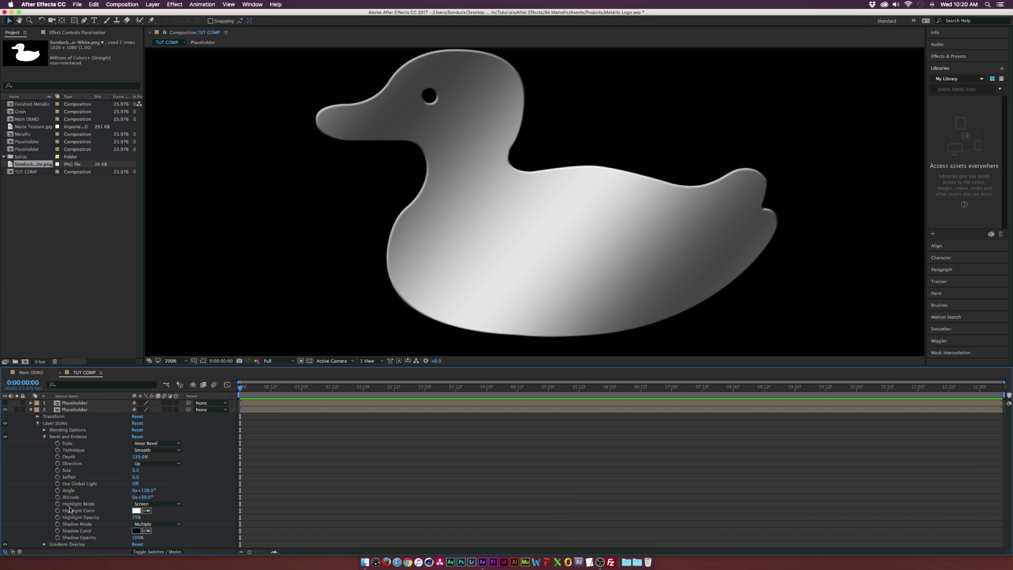
drag(146, 497, 136, 496)
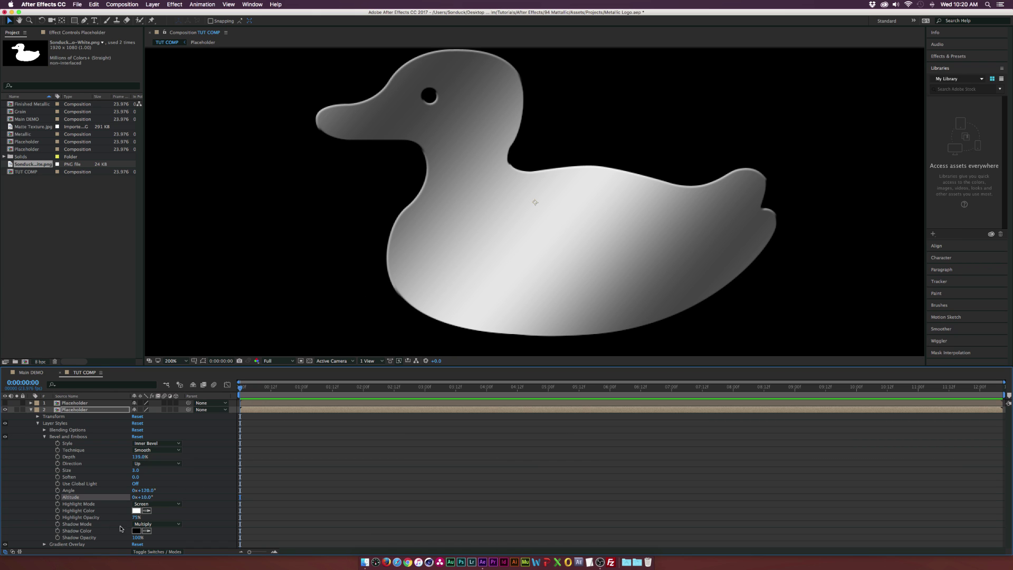
click(154, 524)
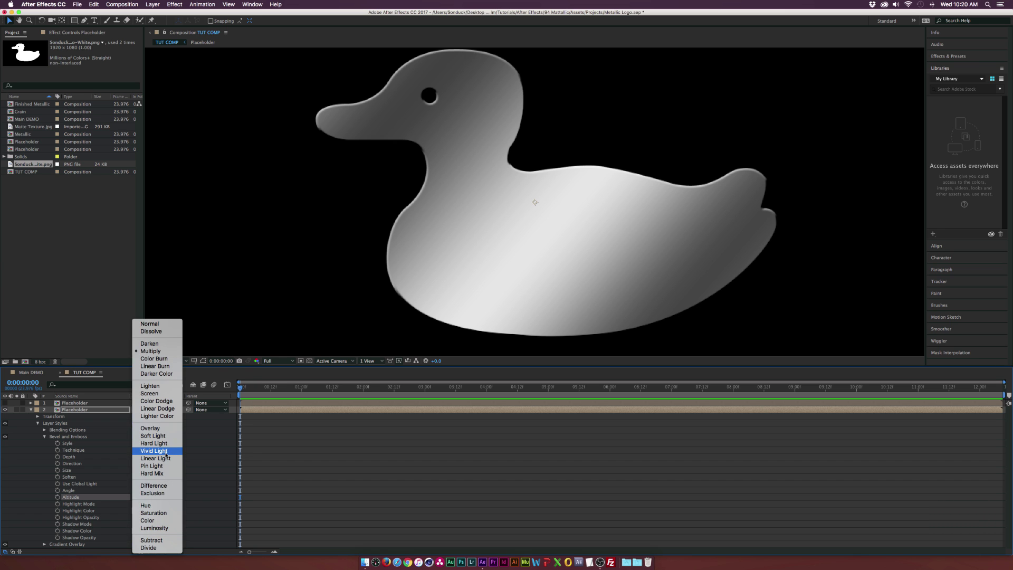
click(154, 443)
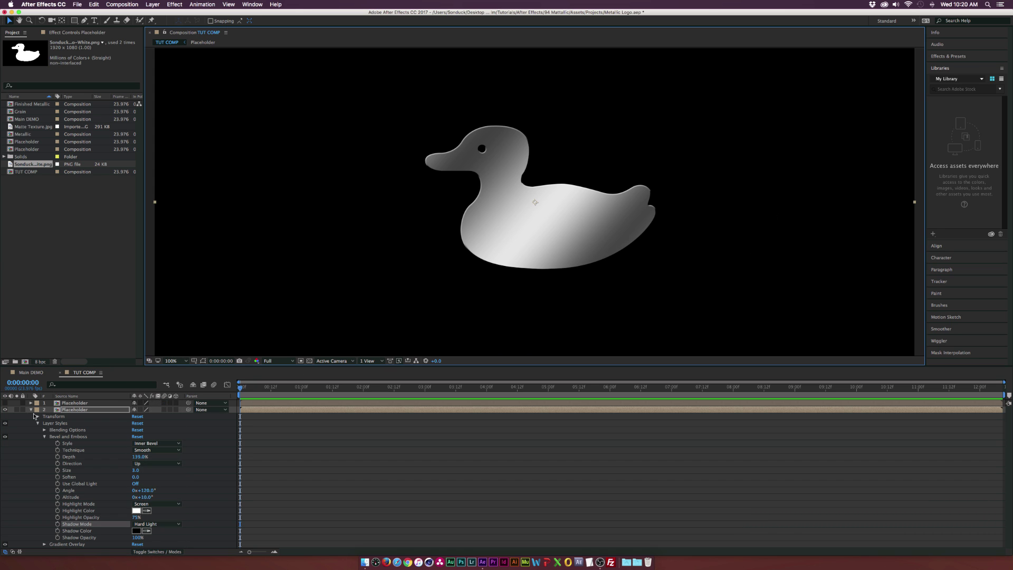
click(45, 437)
click(51, 423)
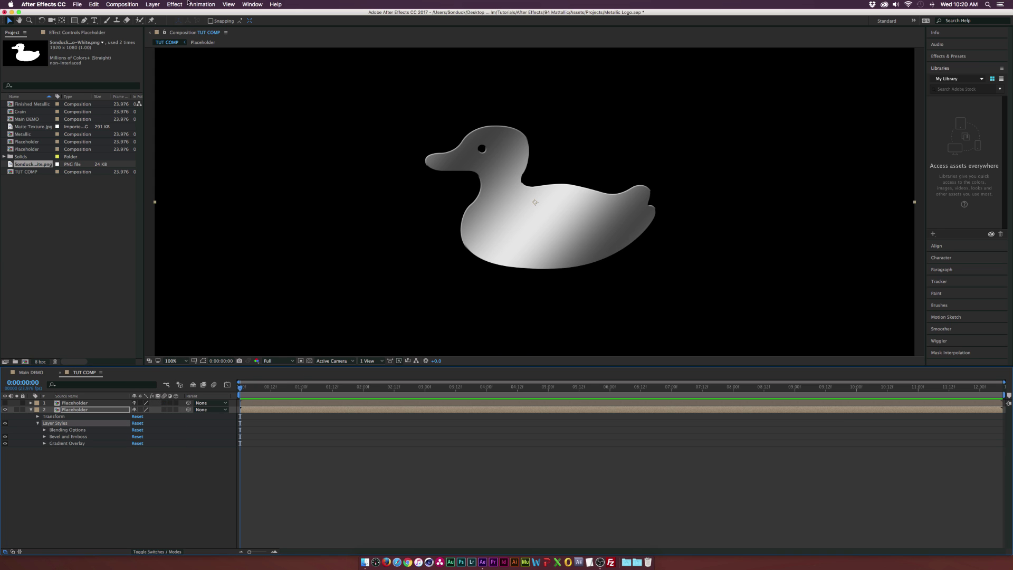
click(149, 4)
- Add a Satin style to the duck and adjust its Size
mouse_move(232, 185)
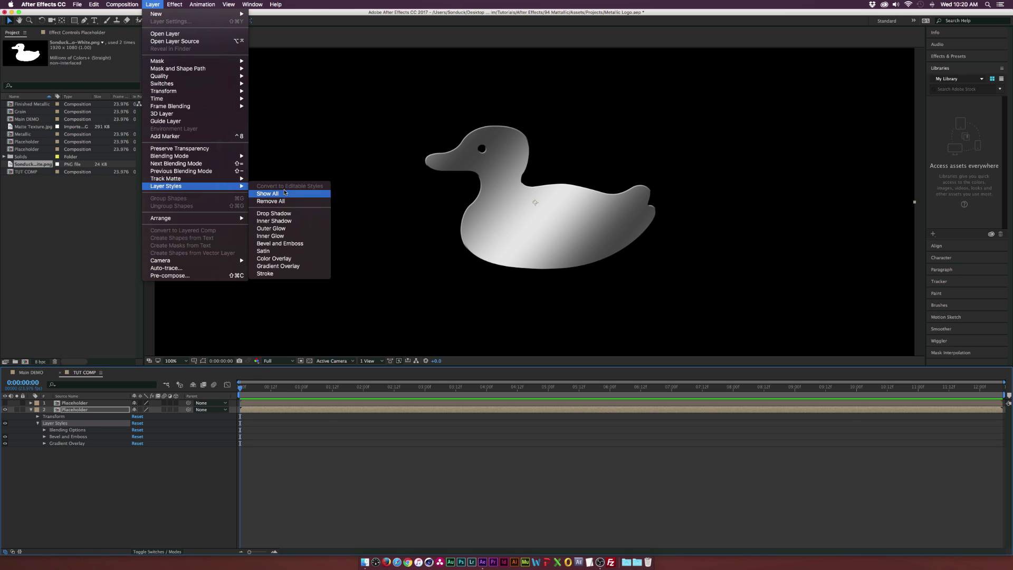
click(281, 251)
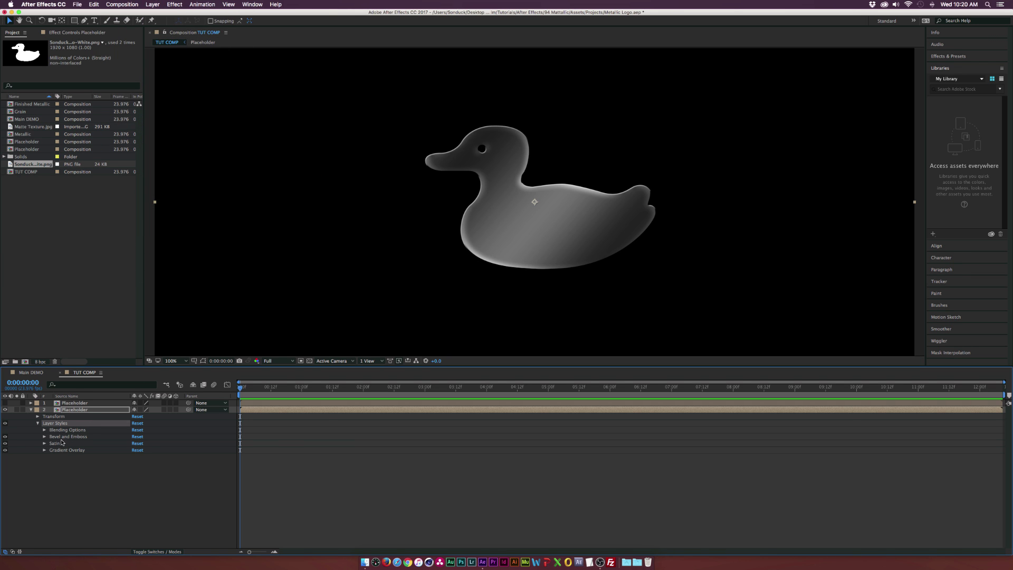
click(44, 443)
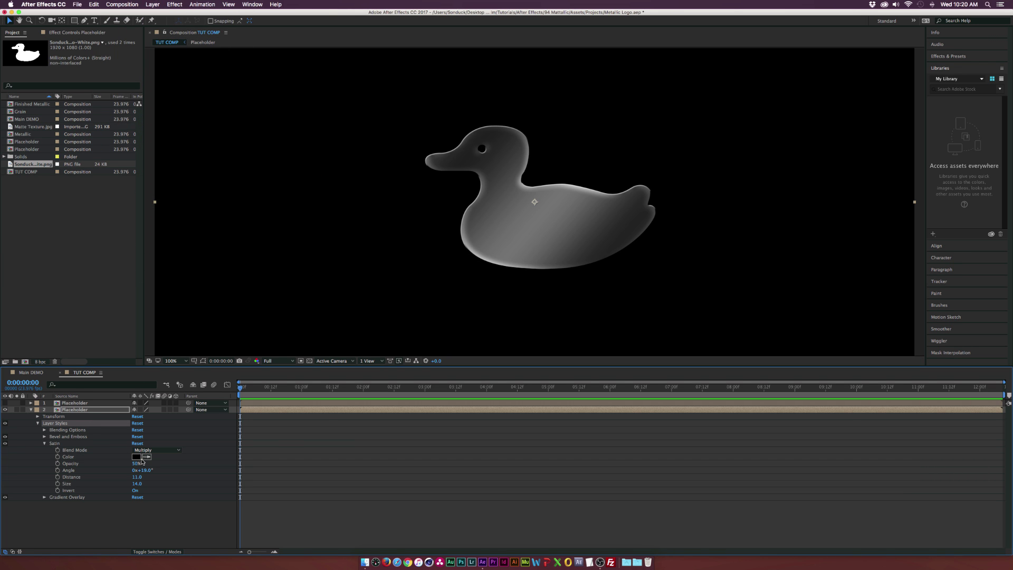
click(141, 483)
drag(140, 483, 160, 483)
mouse_move(253, 483)
mouse_down()
mouse_move(145, 488)
mouse_move(161, 486)
mouse_up()
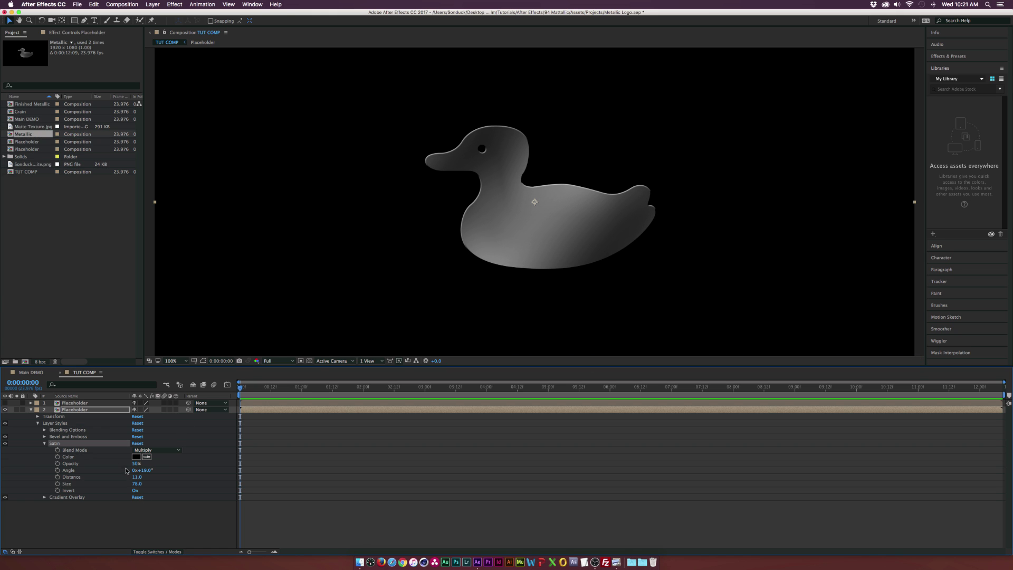
- Set the Satin angle to 40°, opacity to about 37% and distance to 71.6
drag(142, 470, 166, 470)
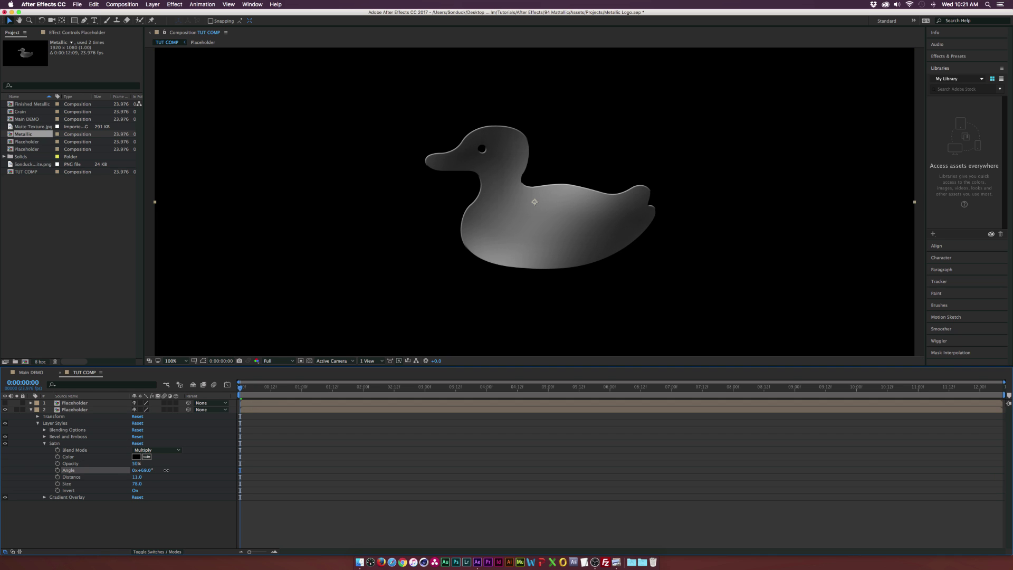
click(159, 471)
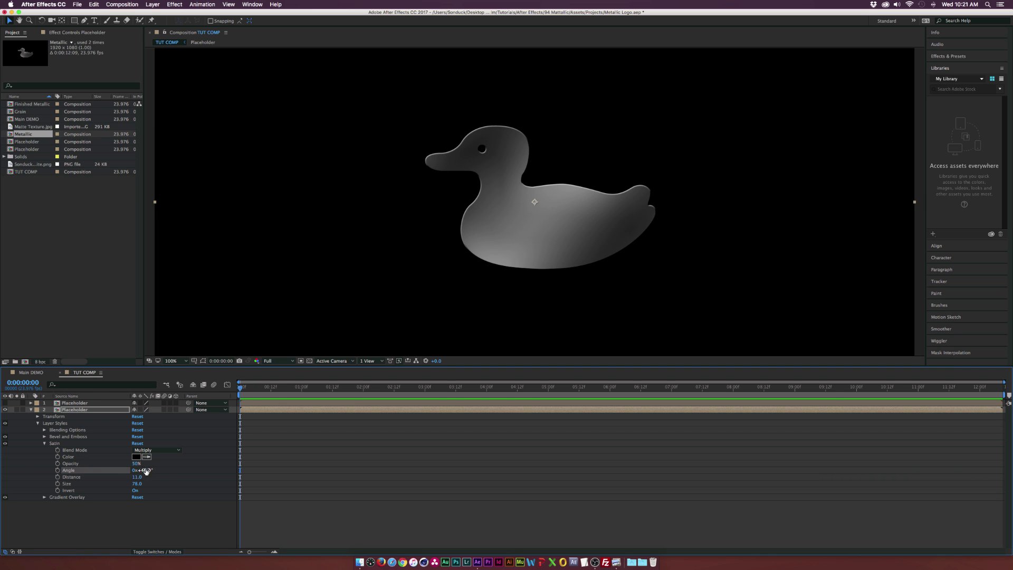
drag(131, 465, 165, 478)
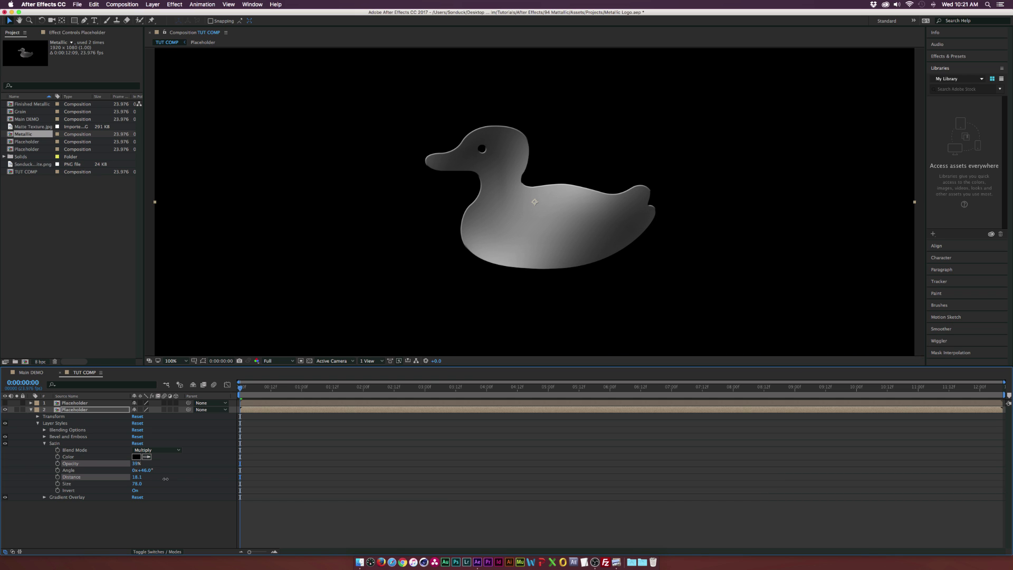
drag(234, 480, 276, 478)
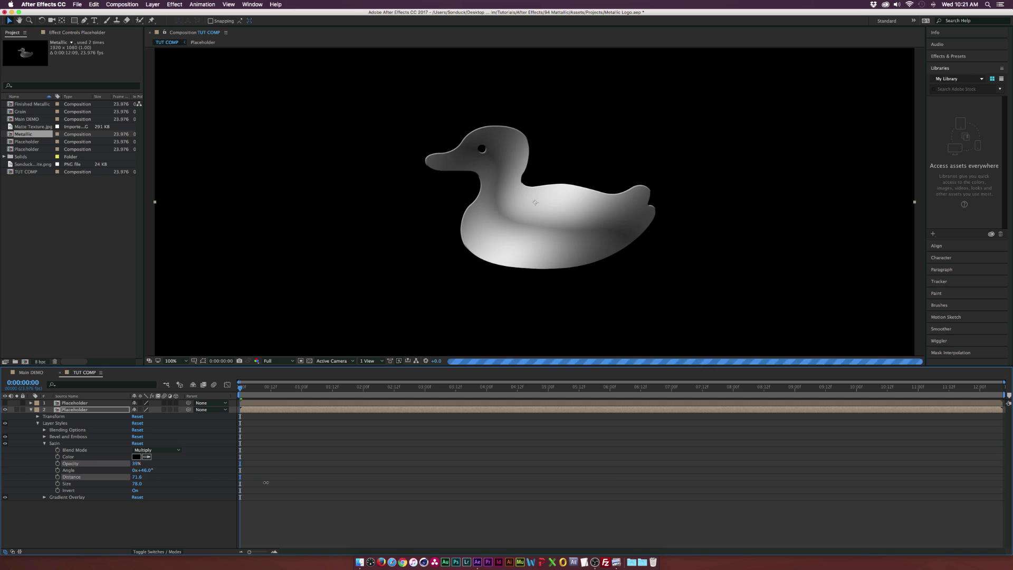
click(45, 443)
click(54, 426)
click(159, 3)
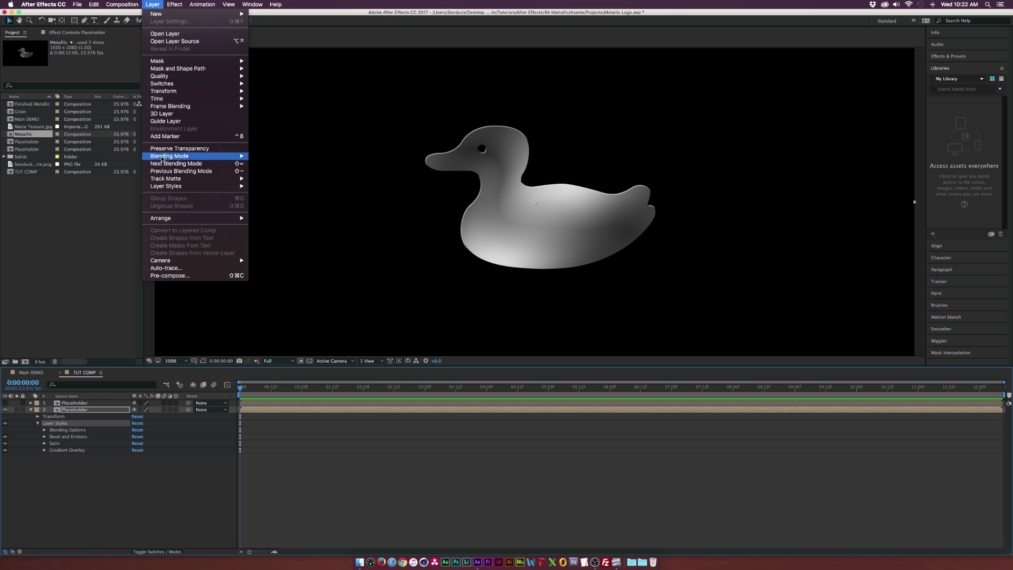
- Add a Drop Shadow to the duck with distance 0.0 and a new size value
mouse_move(192, 186)
click(308, 213)
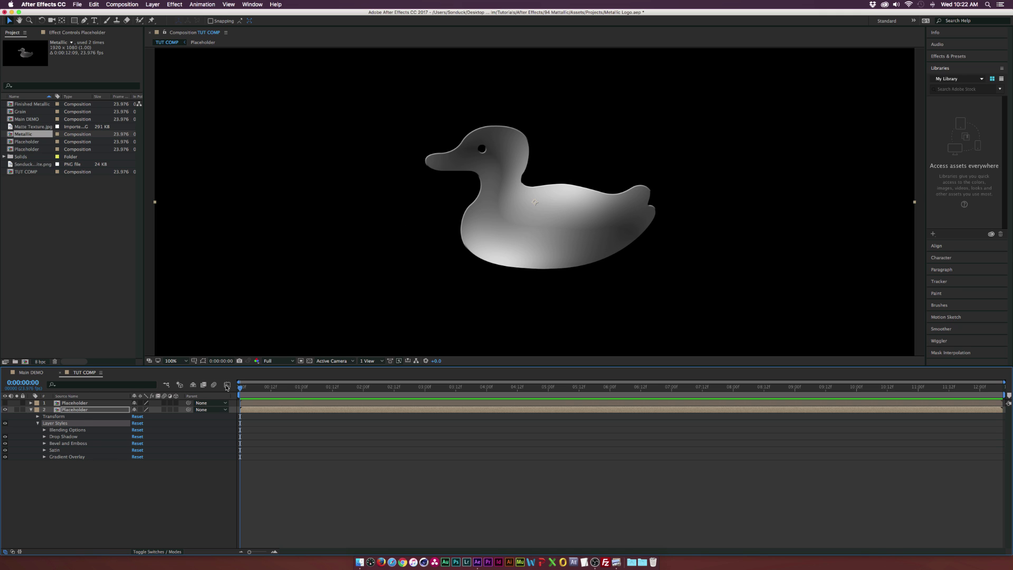
click(44, 437)
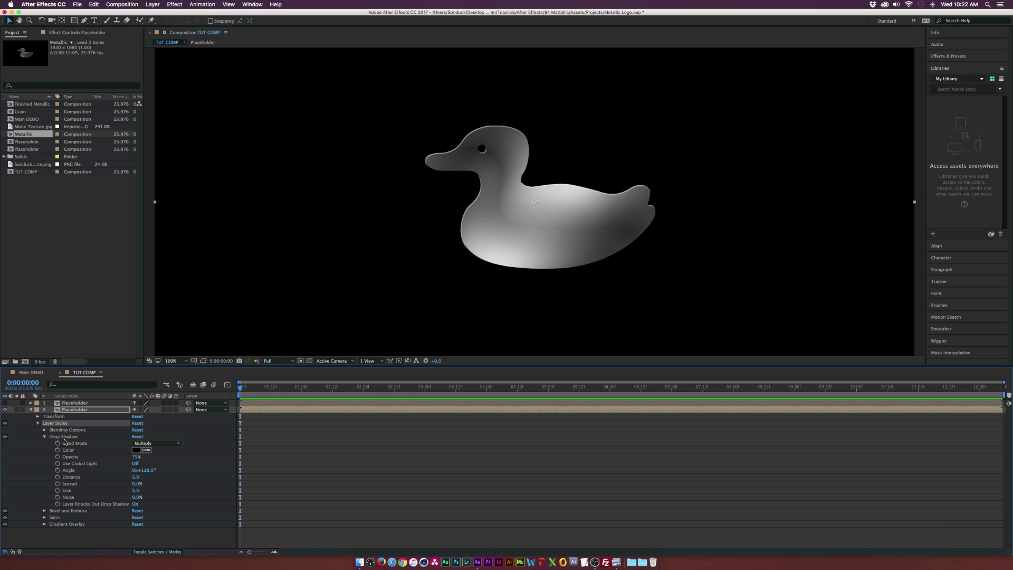
drag(136, 477, 126, 478)
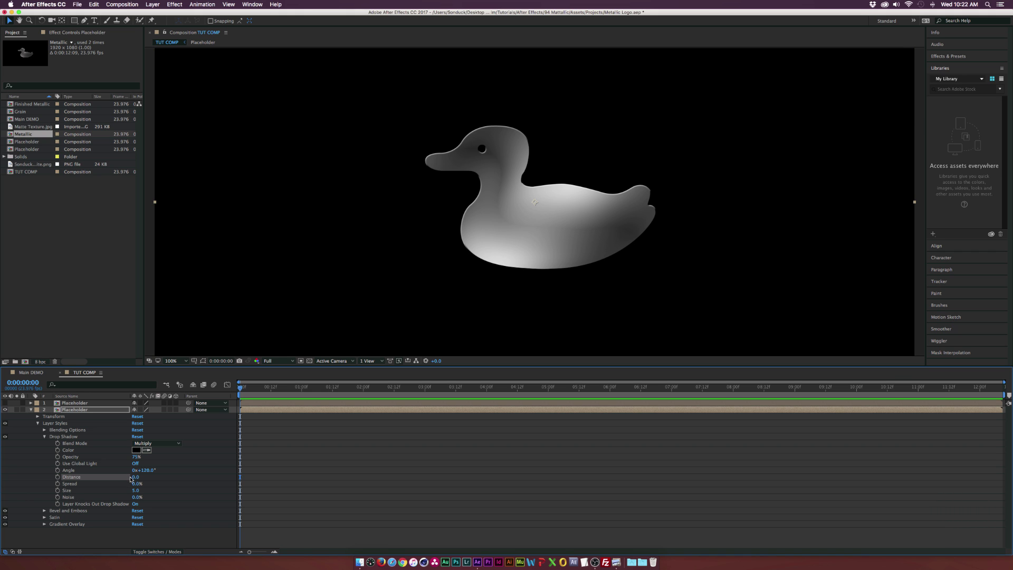
click(135, 490)
key(Return)
click(79, 443)
- Create an A4A4A4 Light Gray Solid 1, move it below both Placeholder layers, and hide it
click(153, 4)
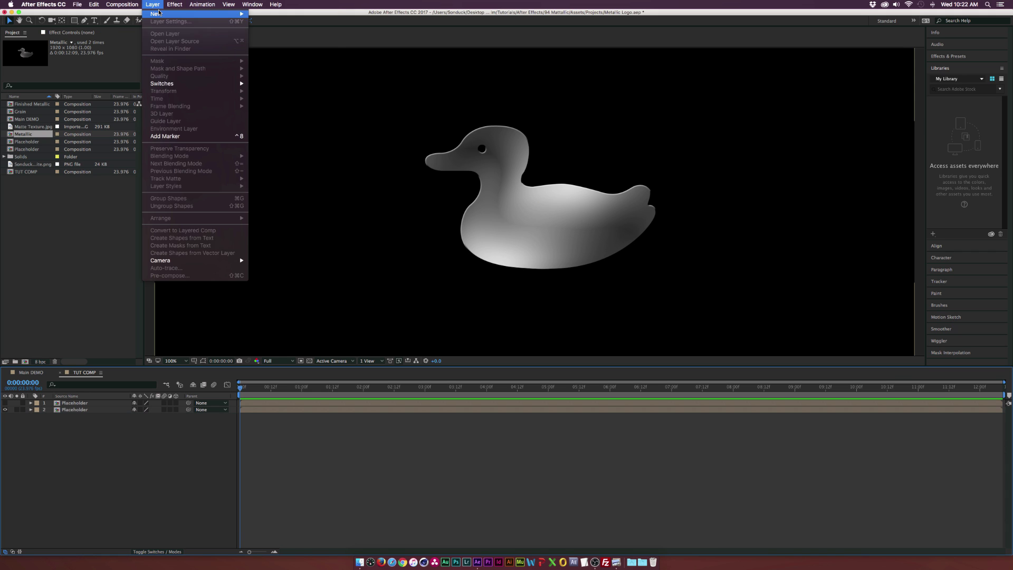
mouse_move(158, 13)
click(261, 23)
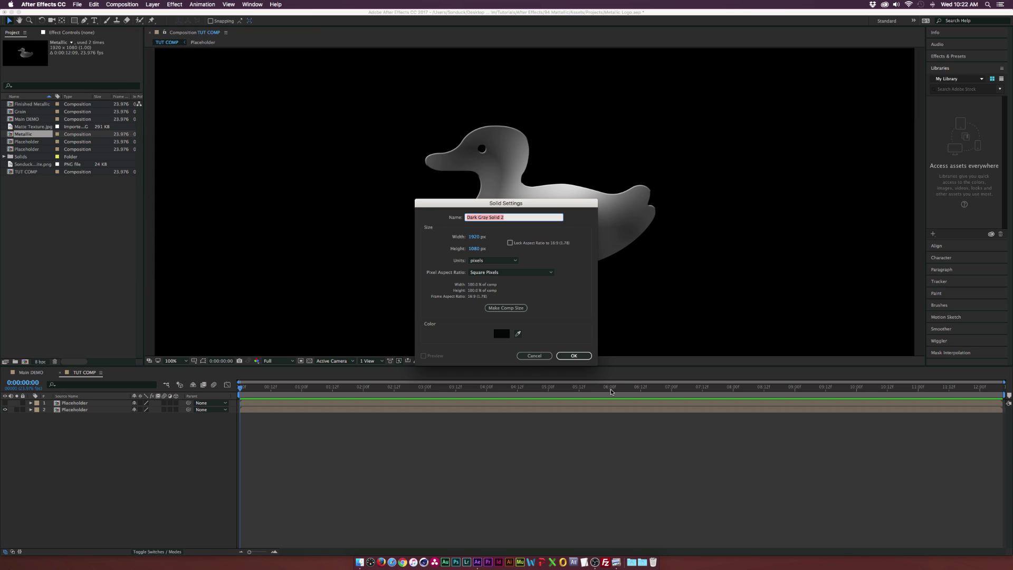
drag(416, 274, 389, 271)
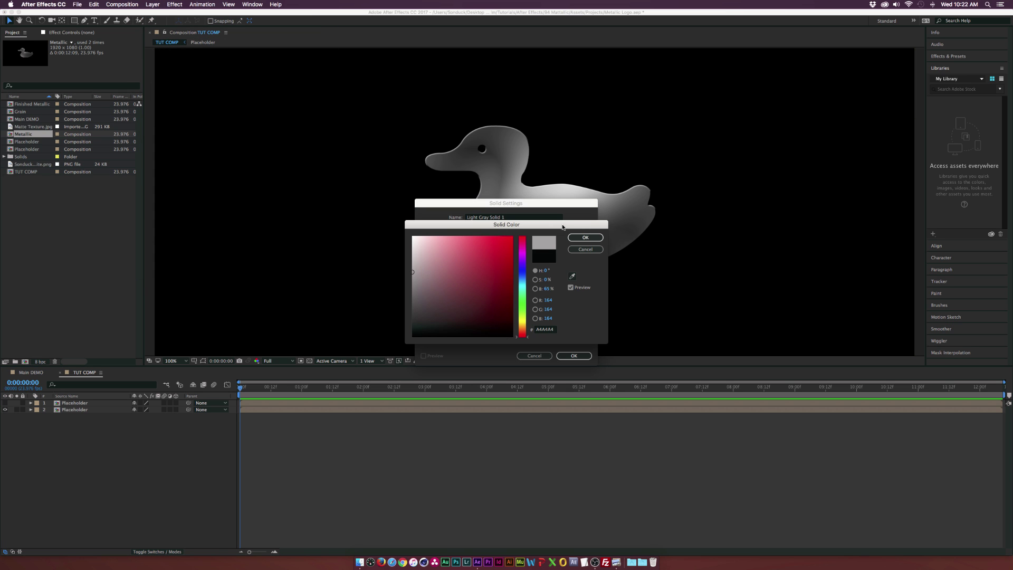
click(585, 237)
click(574, 355)
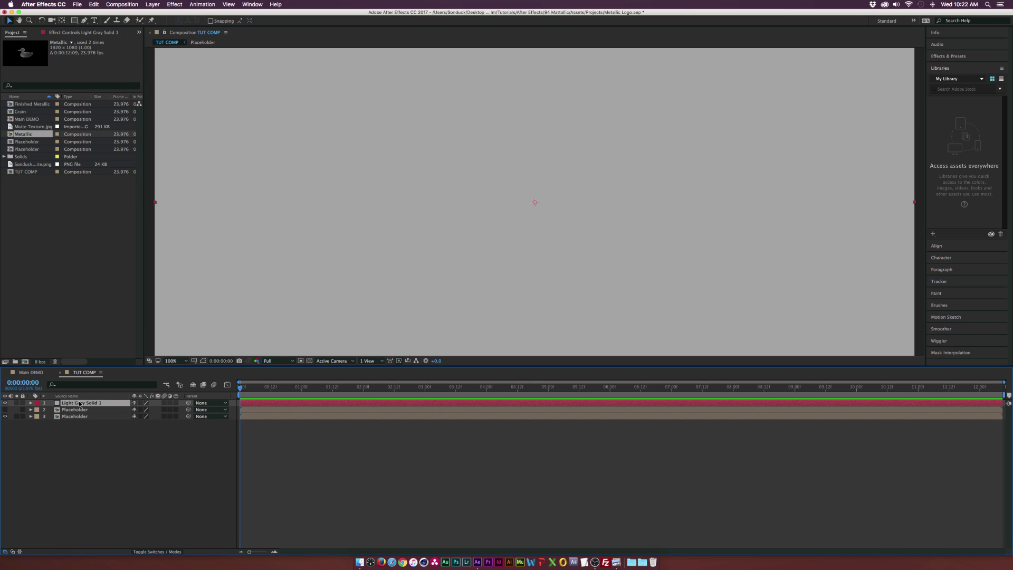
drag(79, 404, 77, 431)
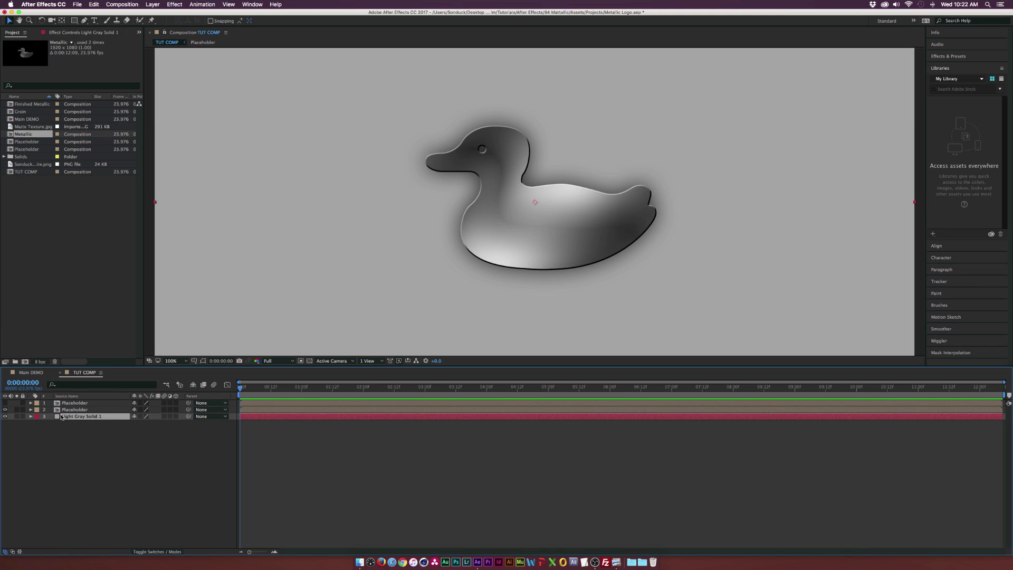
alt+click(5, 409)
click(75, 403)
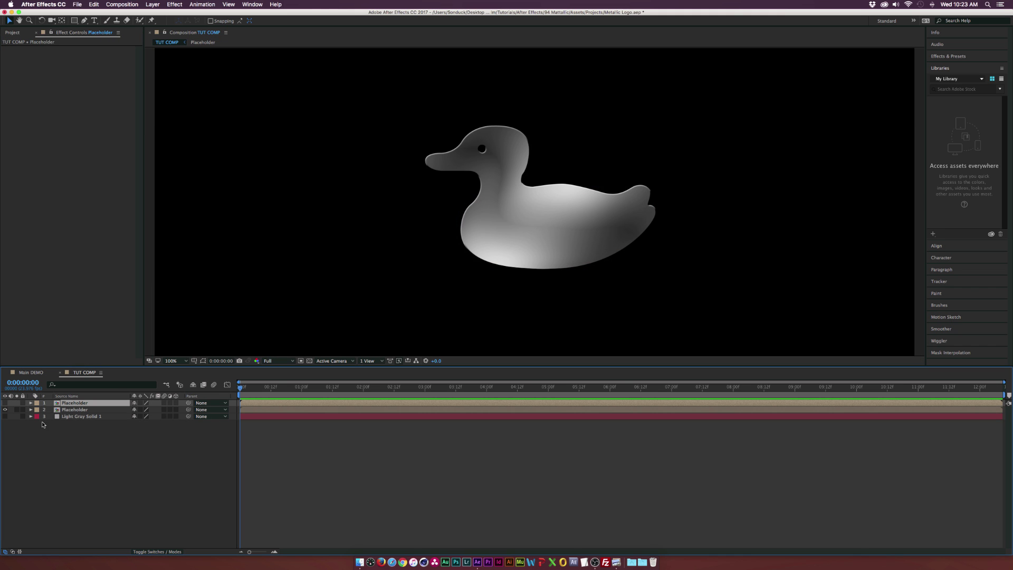
- Show the top Placeholder duck and apply monochrome Noise at 100% amount, then duplicate it
click(5, 402)
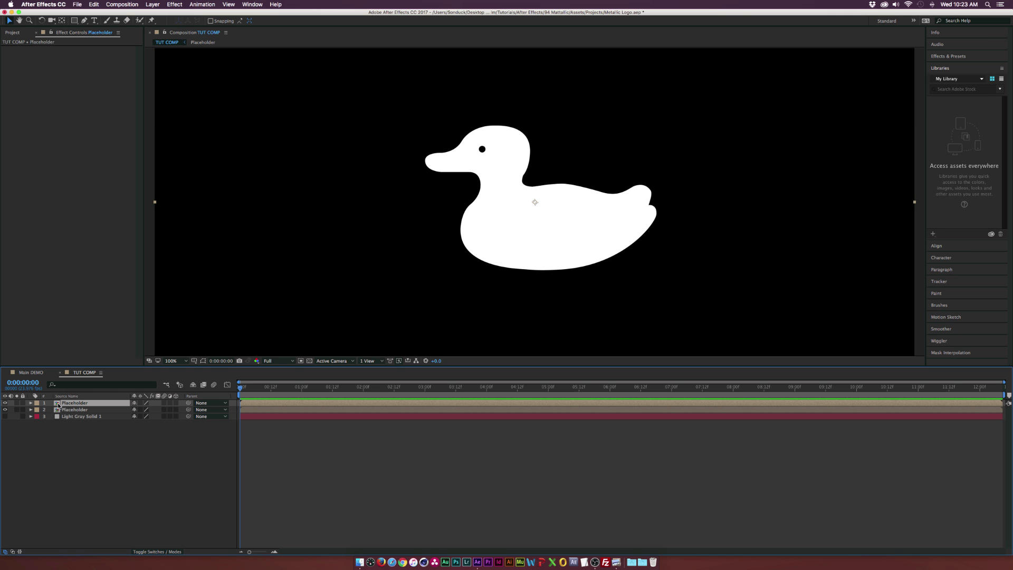
click(174, 4)
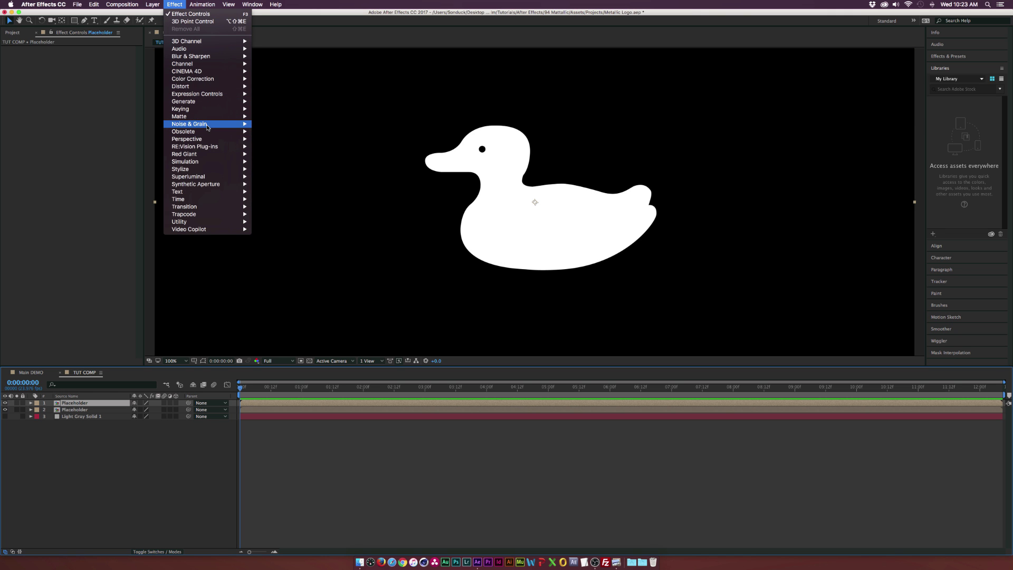
mouse_move(209, 124)
click(270, 164)
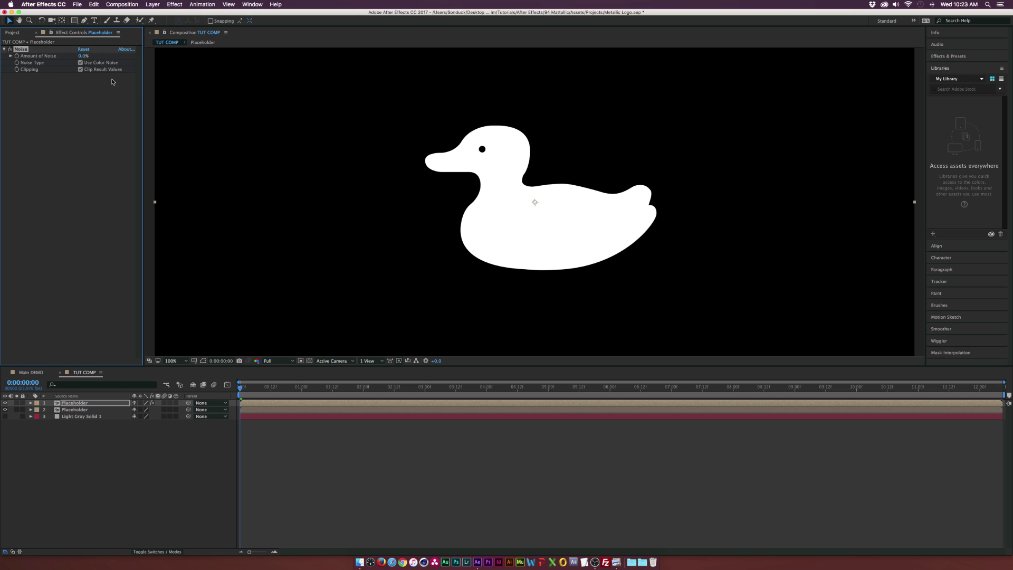
drag(82, 55, 228, 56)
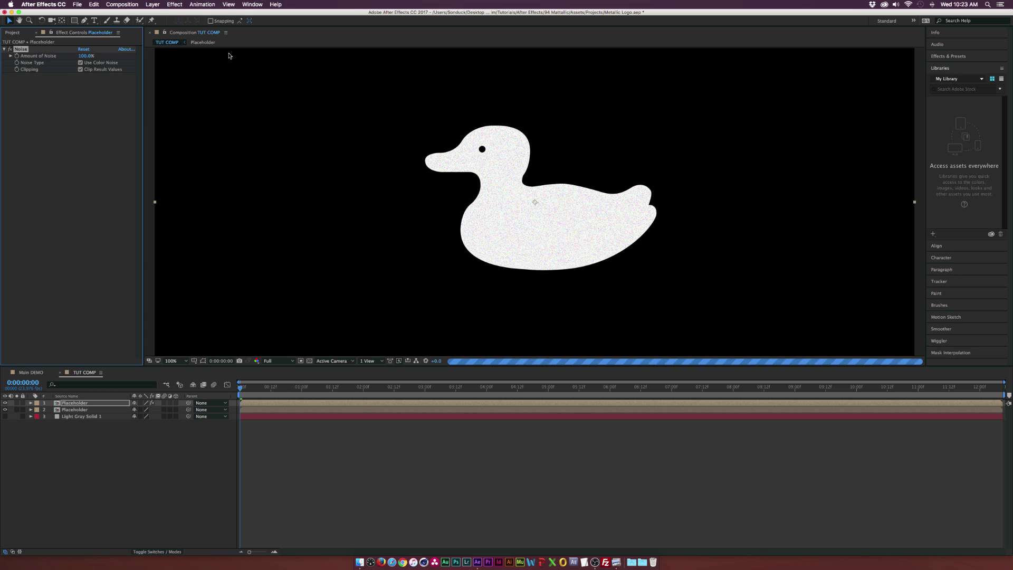
click(80, 62)
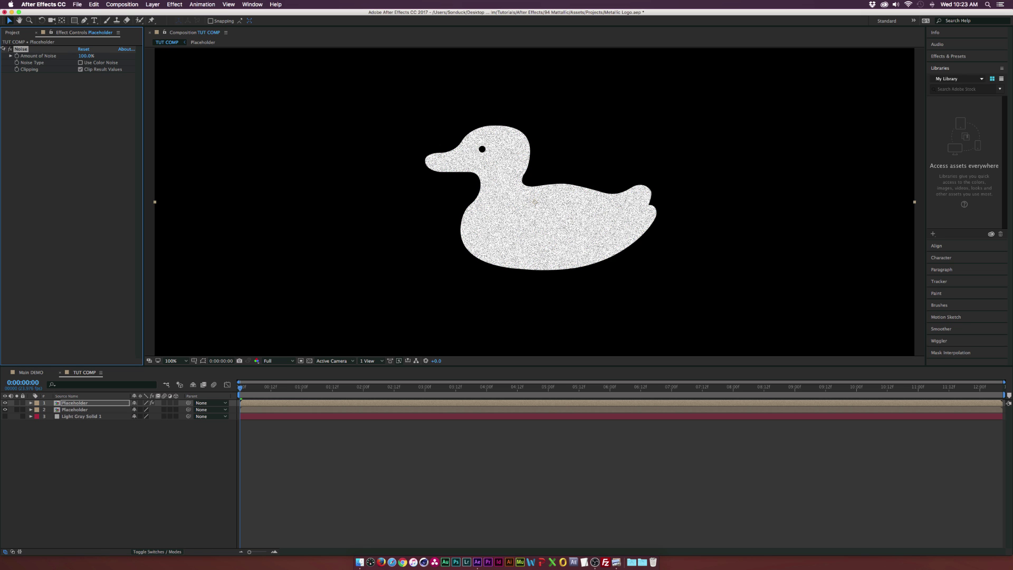
key(super+d)
key(super+d)
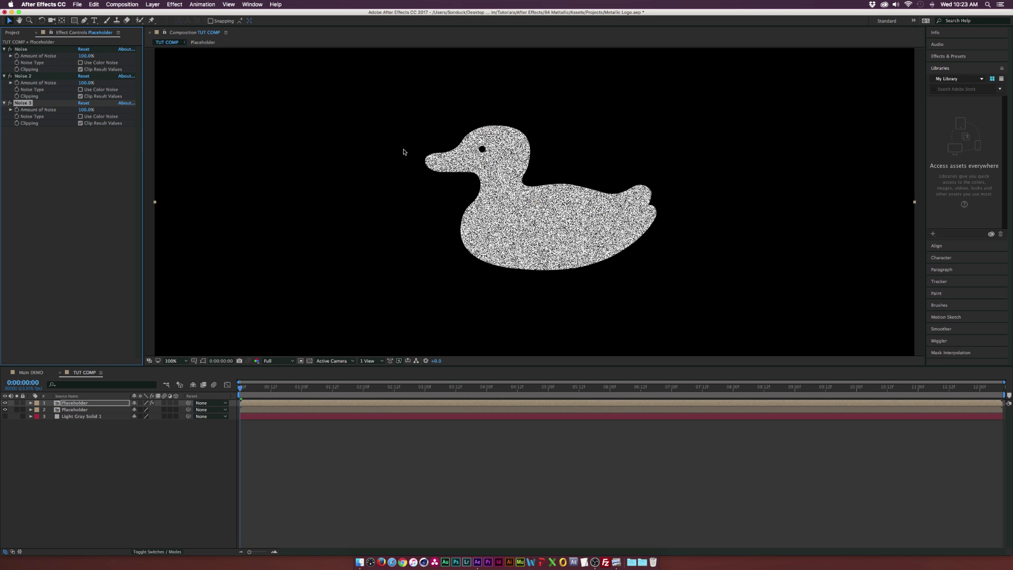
- Apply CC Radial Blur, Scratch type, to the noisy top duck with amount 7
click(175, 4)
mouse_move(209, 56)
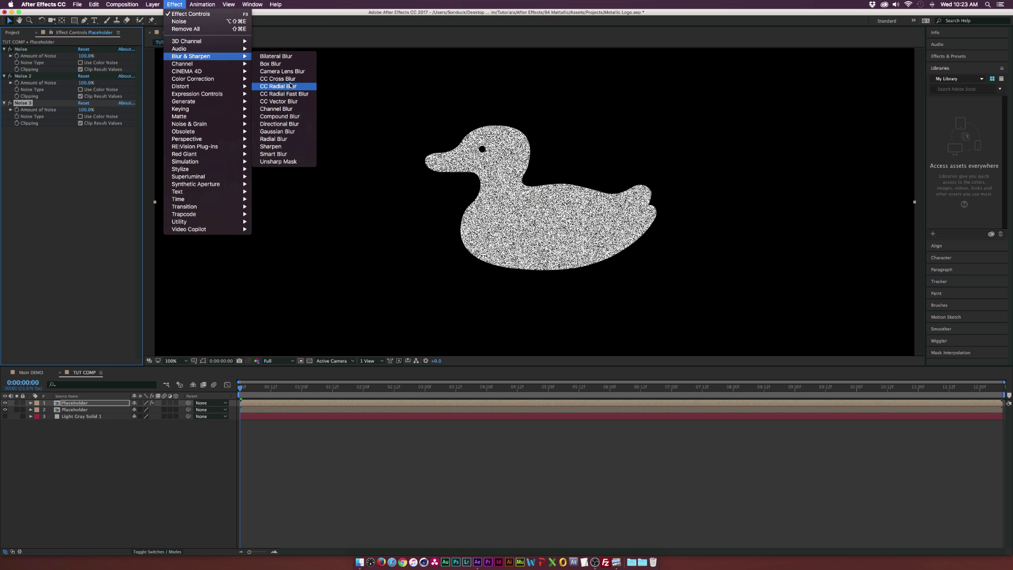
click(275, 87)
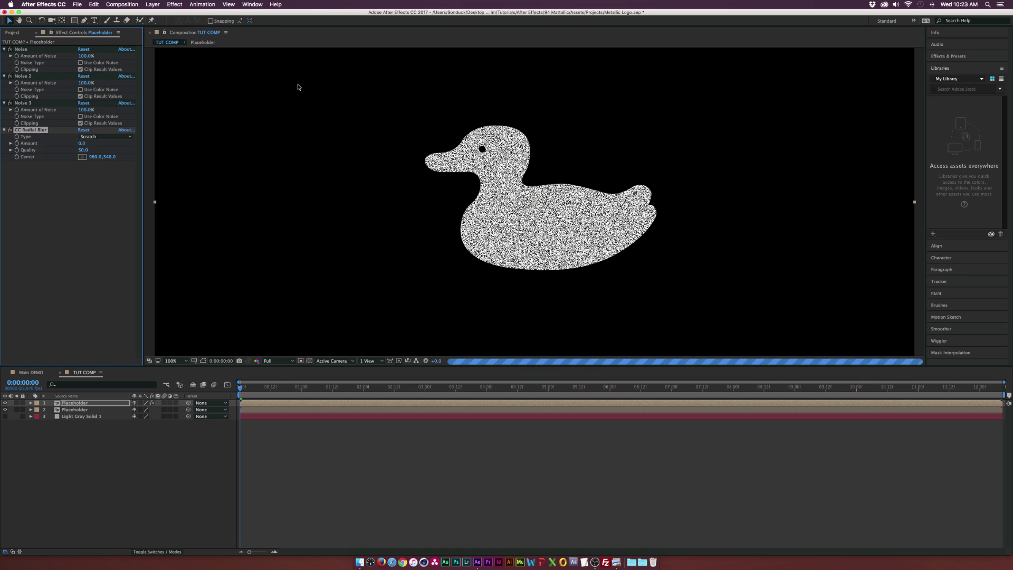
click(82, 143)
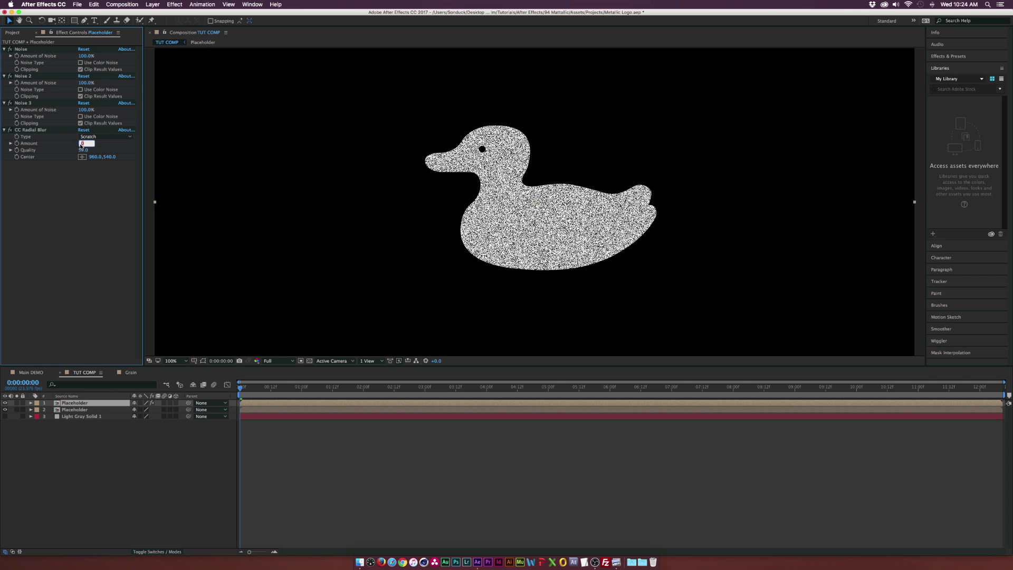
text(5)
key(Return)
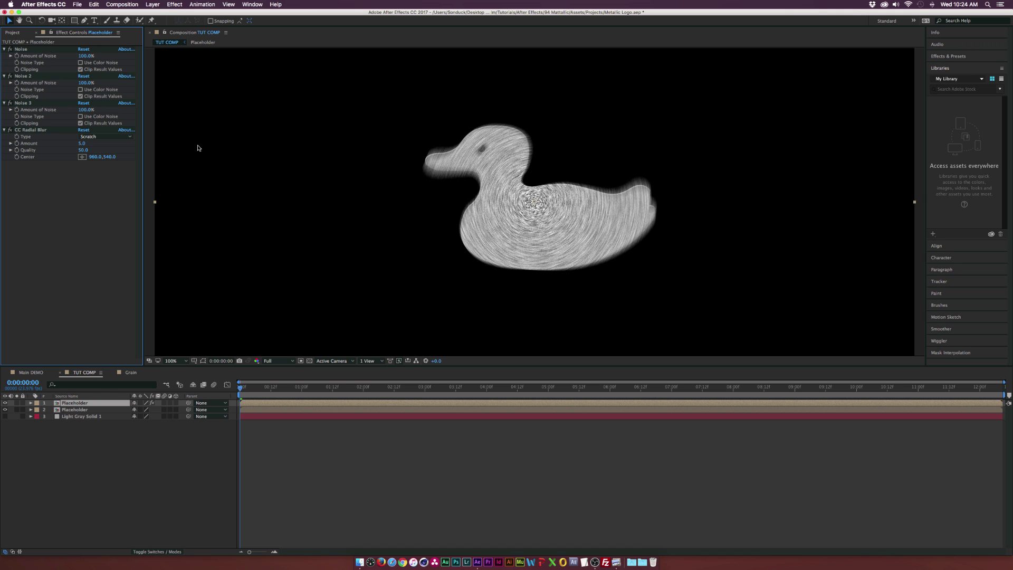
click(82, 143)
text(7)
key(Return)
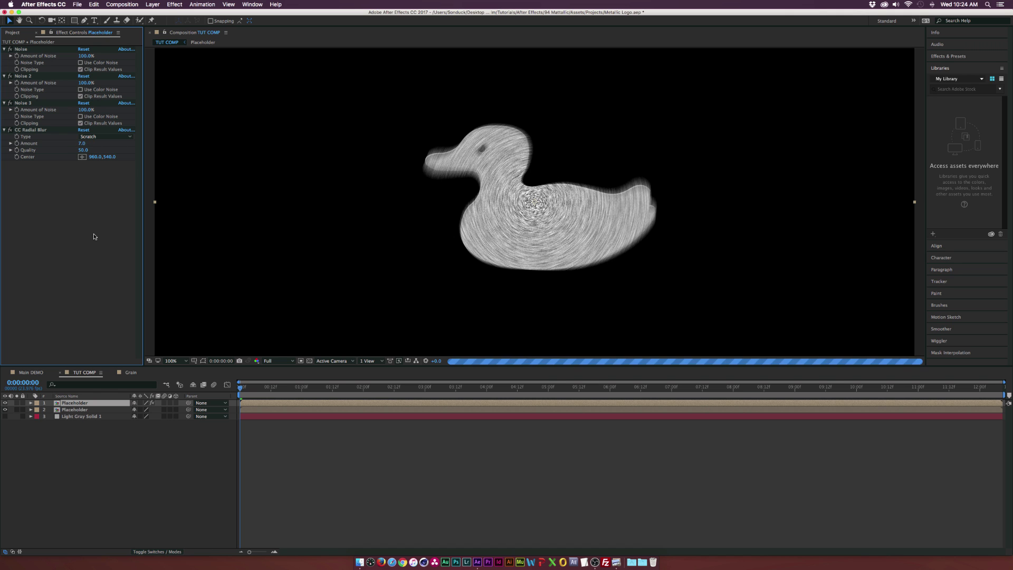
click(97, 438)
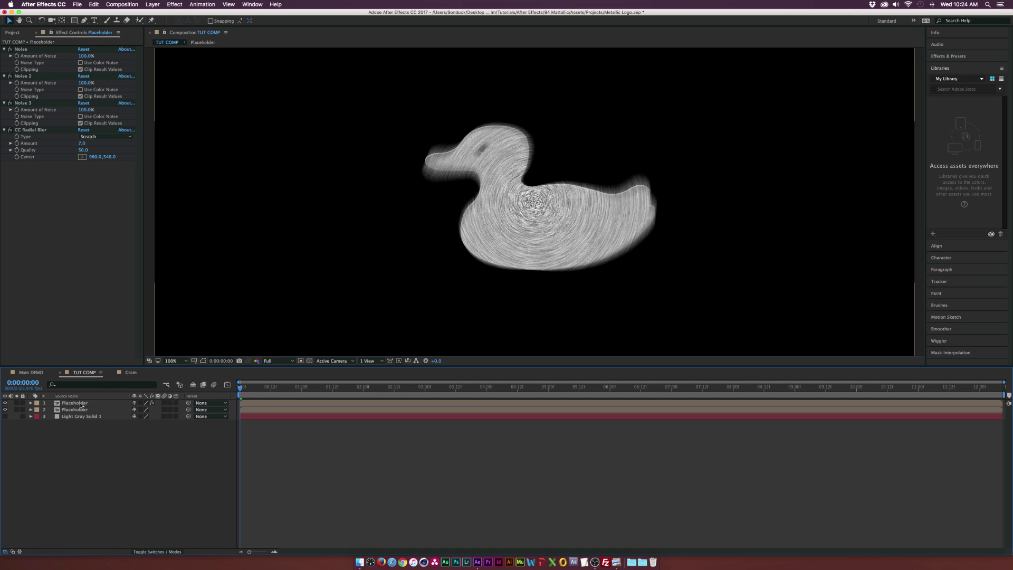
click(80, 403)
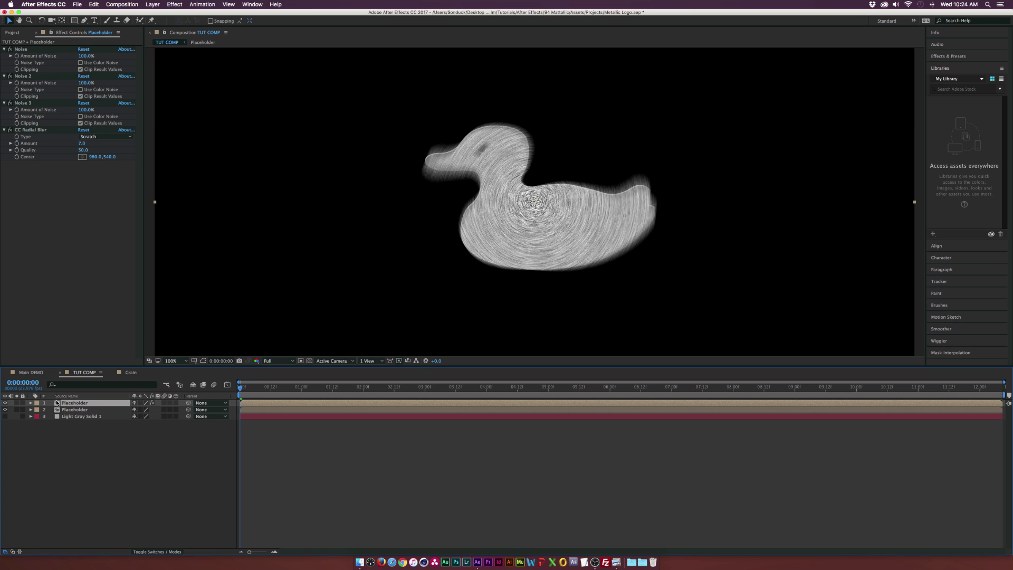
click(152, 5)
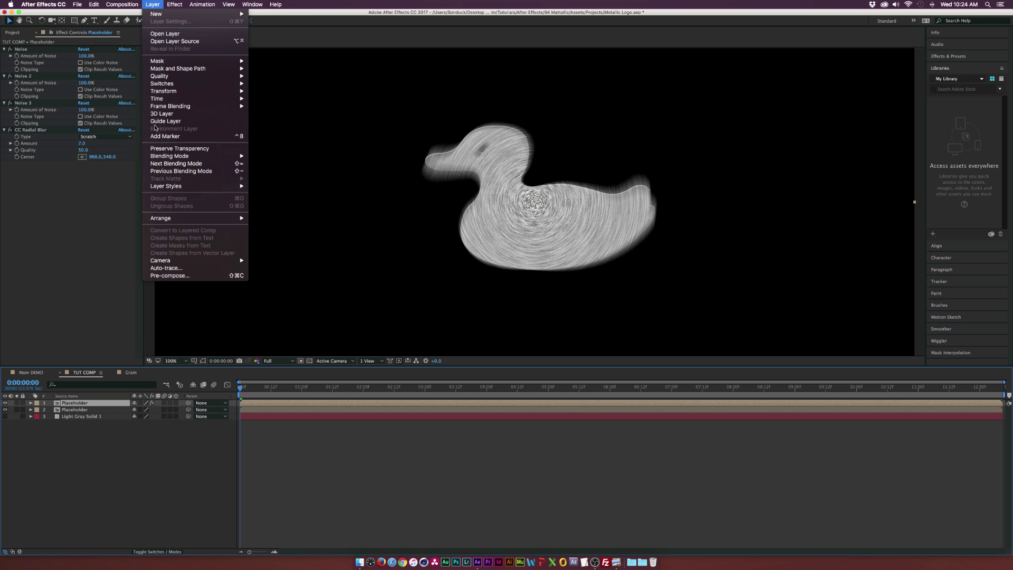
- Pre-compose the streaked top Placeholder layer as Grain
click(174, 275)
text(Grain)
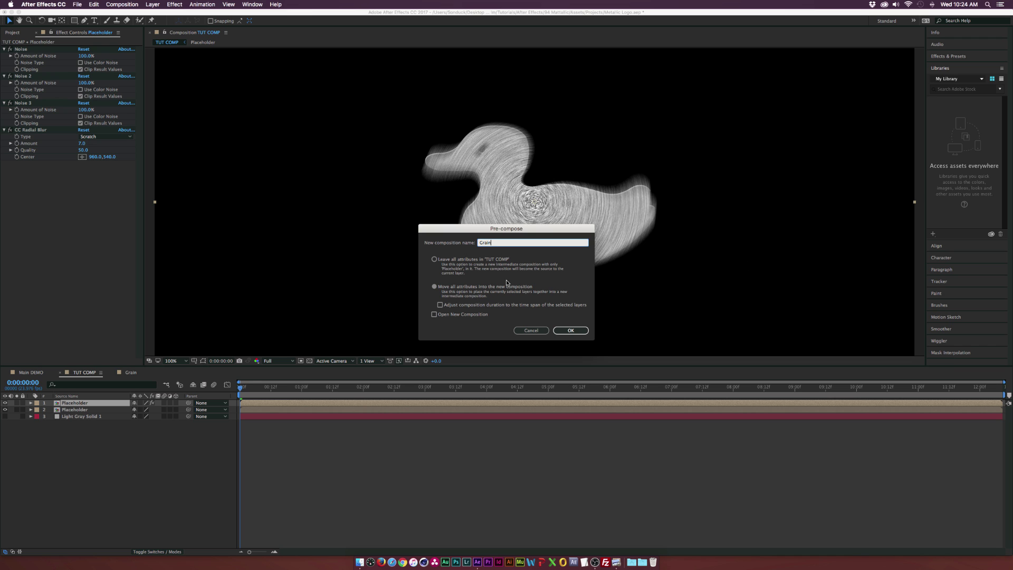
click(569, 329)
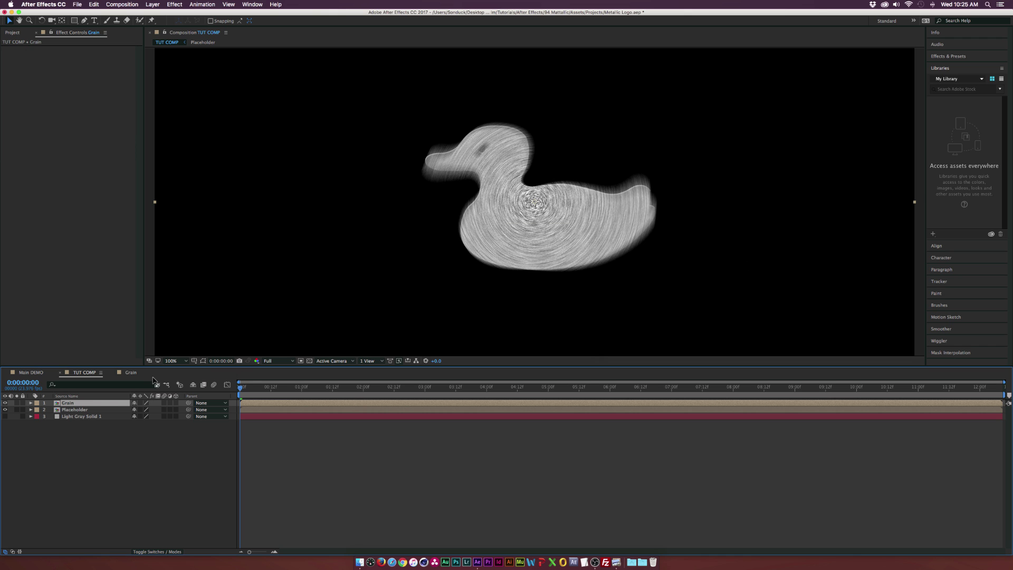
- Pre-compose the second Placeholder layer as Metallic
click(91, 410)
key(super+shift+c)
text(Matt)
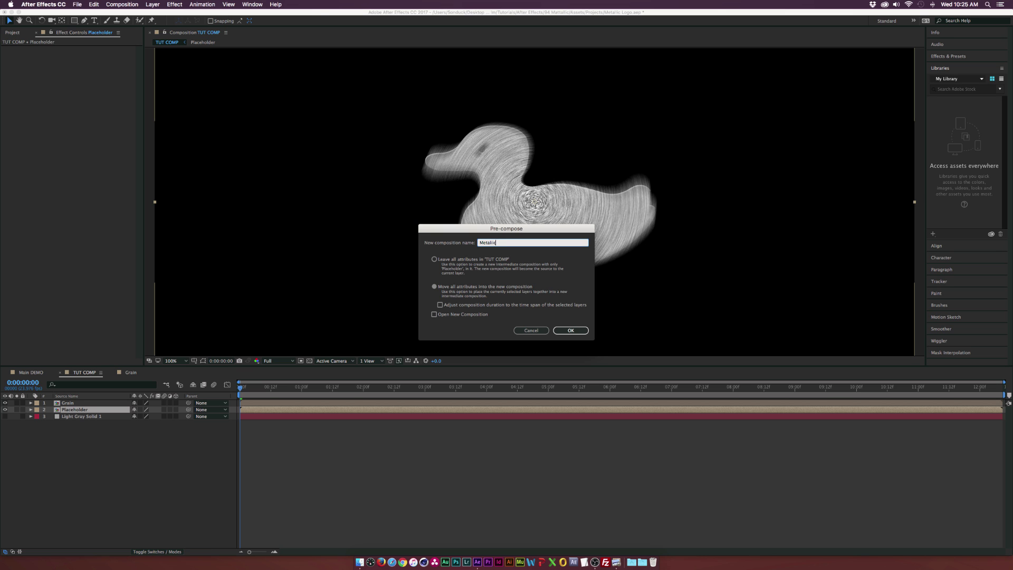
text(llic)
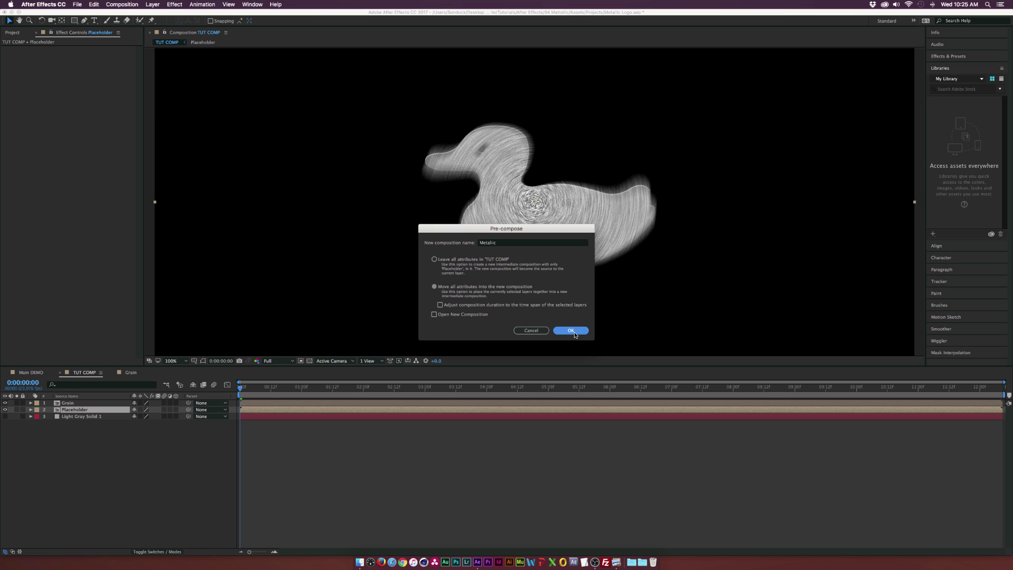
click(570, 331)
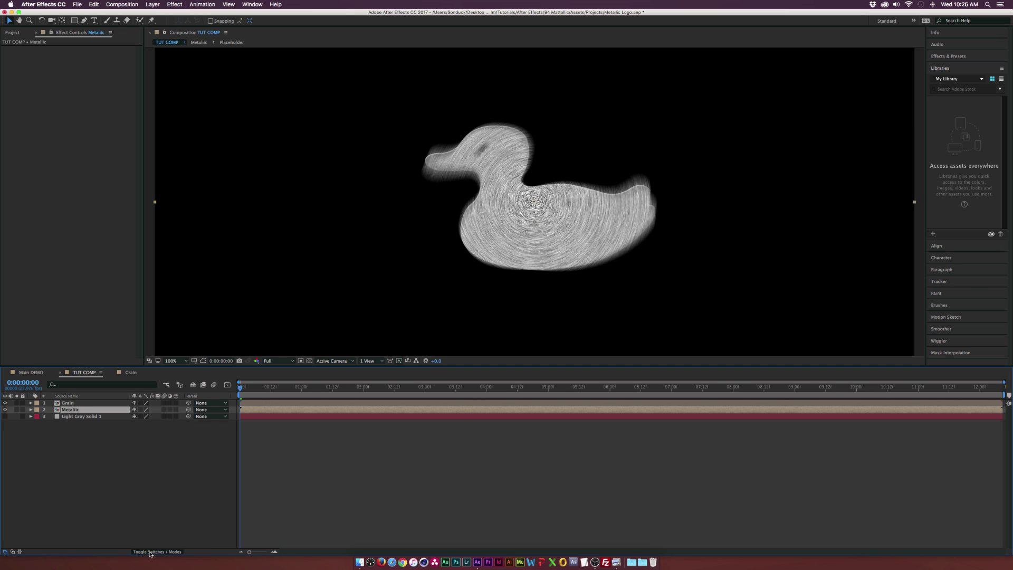
- Set the Grain layer's blending mode to Overlay and preview the duck around 0:00:02:13
click(157, 551)
click(74, 403)
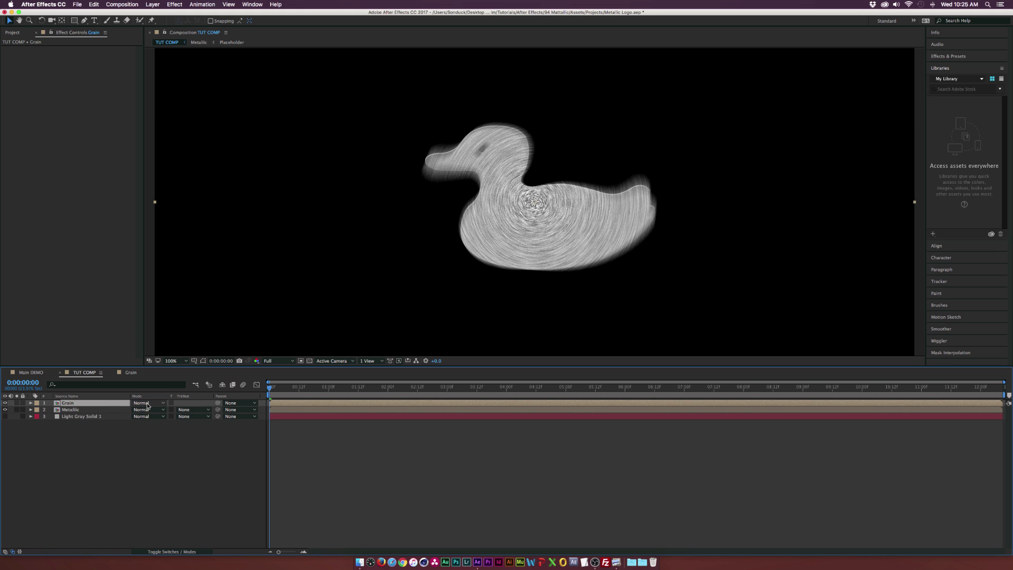
click(148, 402)
click(158, 370)
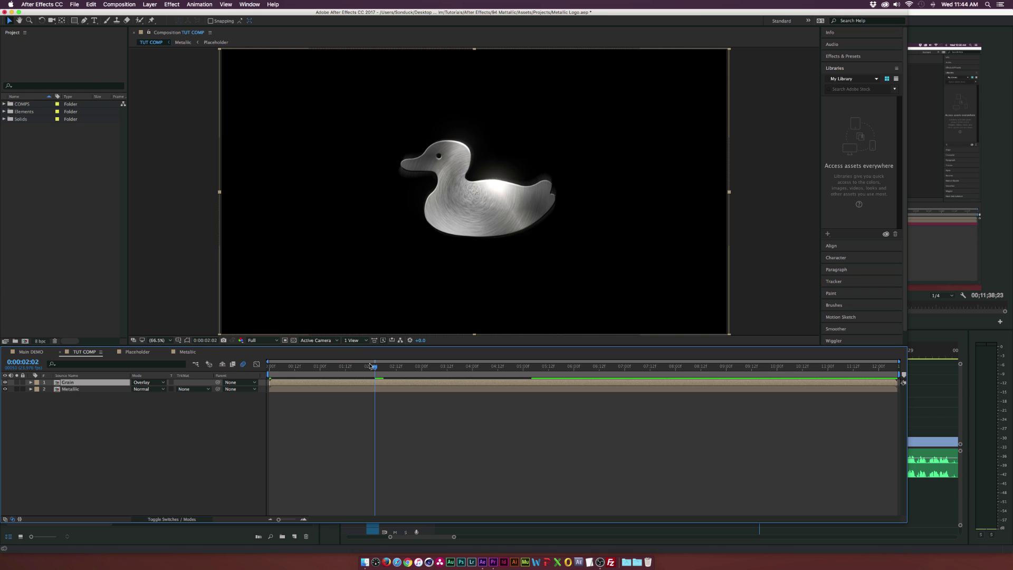
drag(371, 366, 398, 368)
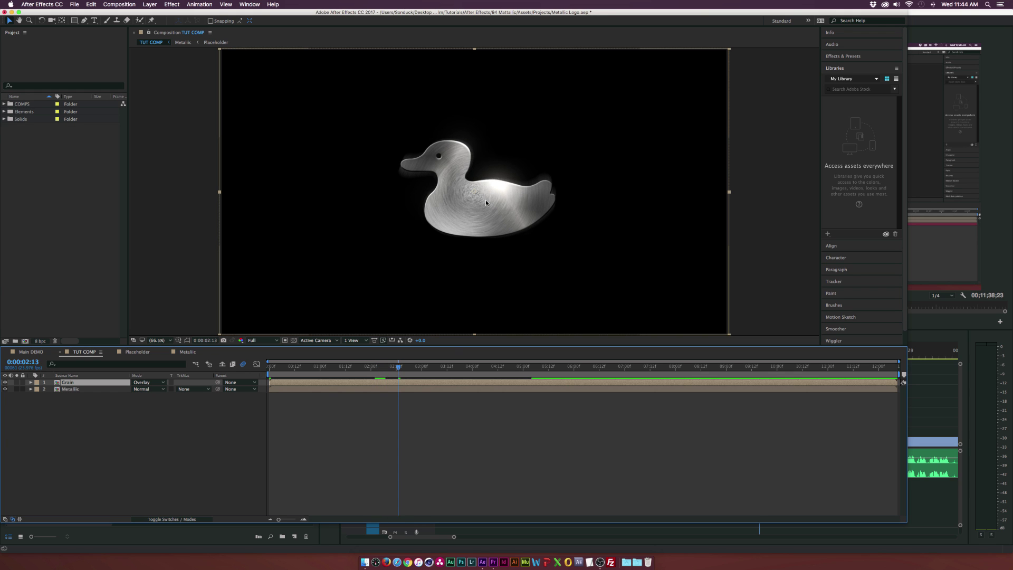
- Freeze the Grain layer with Enable Time Remapping, then browse Google Images for a matte black texture
right_click(66, 385)
mouse_move(148, 306)
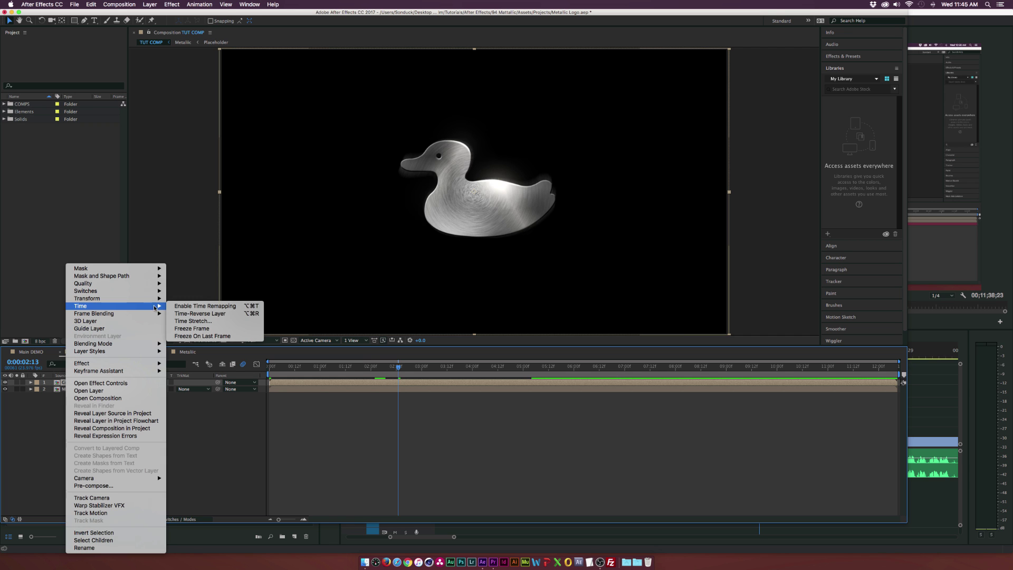
click(191, 328)
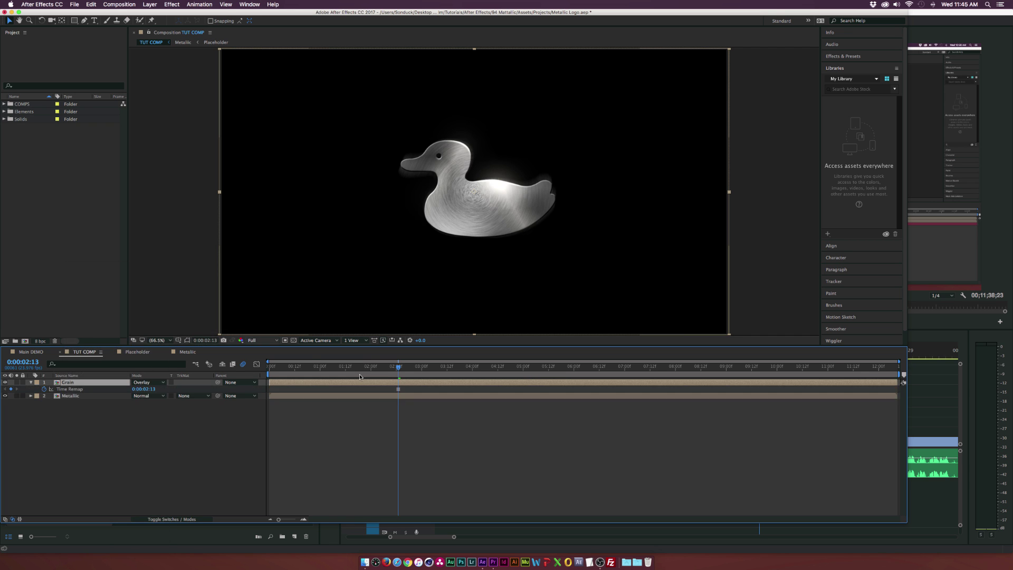
drag(369, 377, 430, 376)
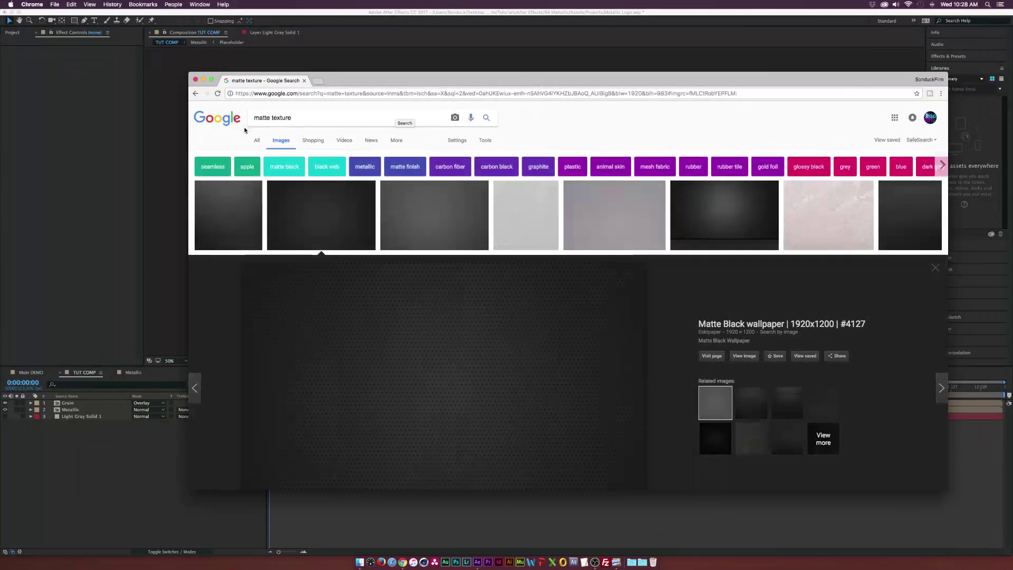
scroll(401, 337, down, 4)
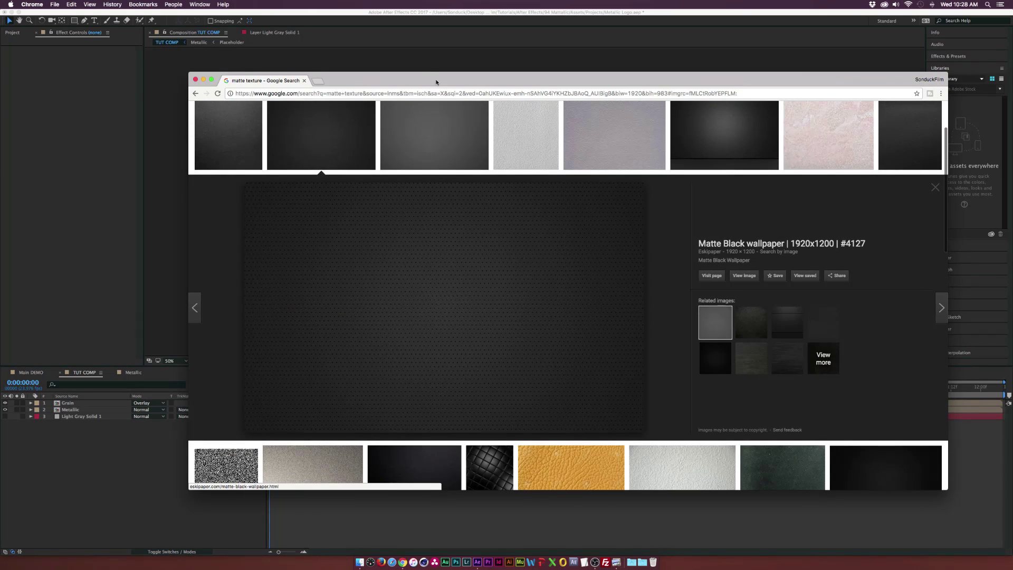
drag(465, 87, 445, 86)
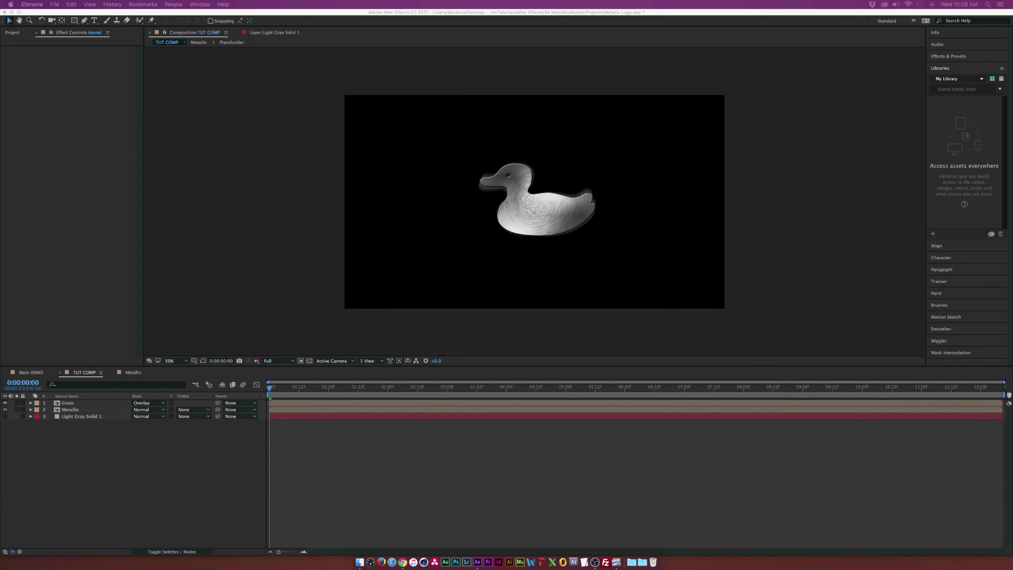
- Add Matte Texture.jpg to the bottom of the composition as the background
click(7, 32)
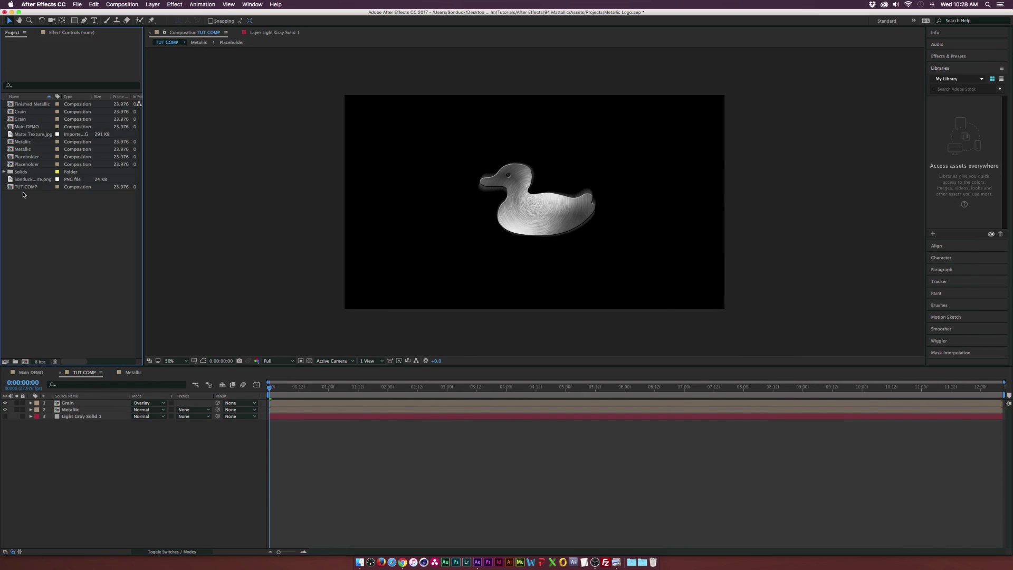
drag(24, 136, 93, 467)
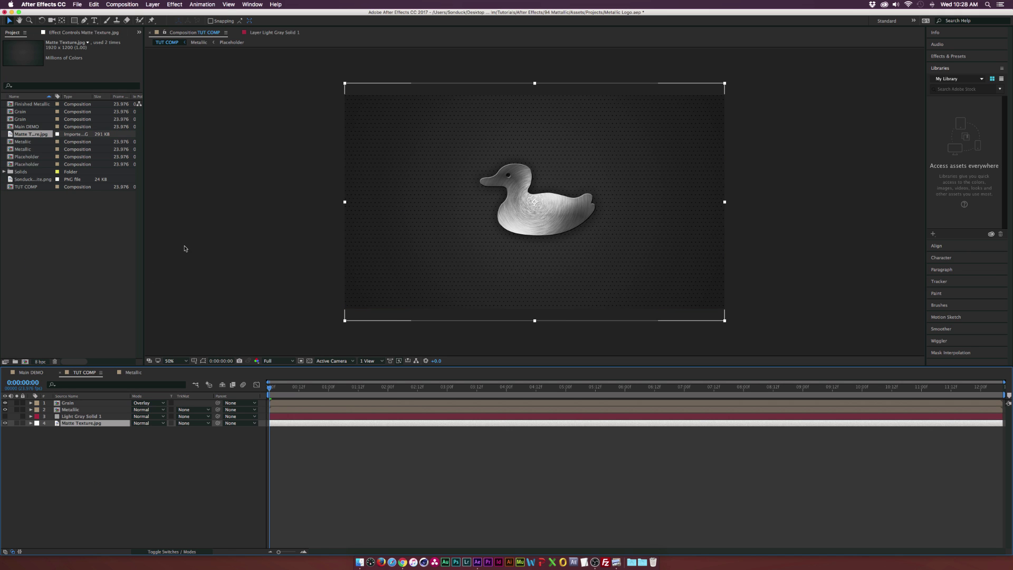
click(112, 491)
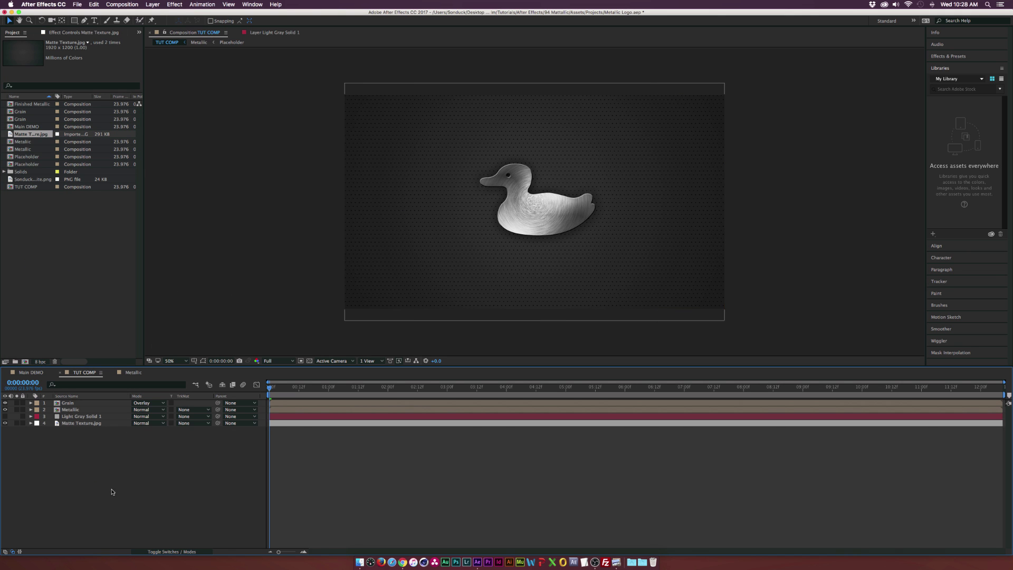
- Create a black (000000) full-frame solid named Vignette
click(153, 5)
mouse_move(159, 14)
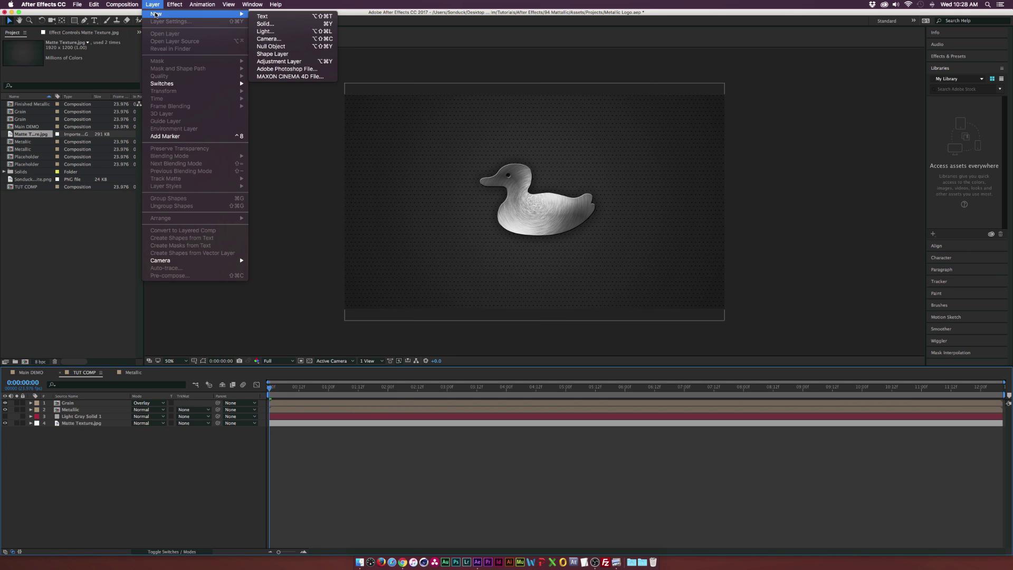
click(275, 25)
click(497, 334)
text(000000)
key(Return)
text(Vignette)
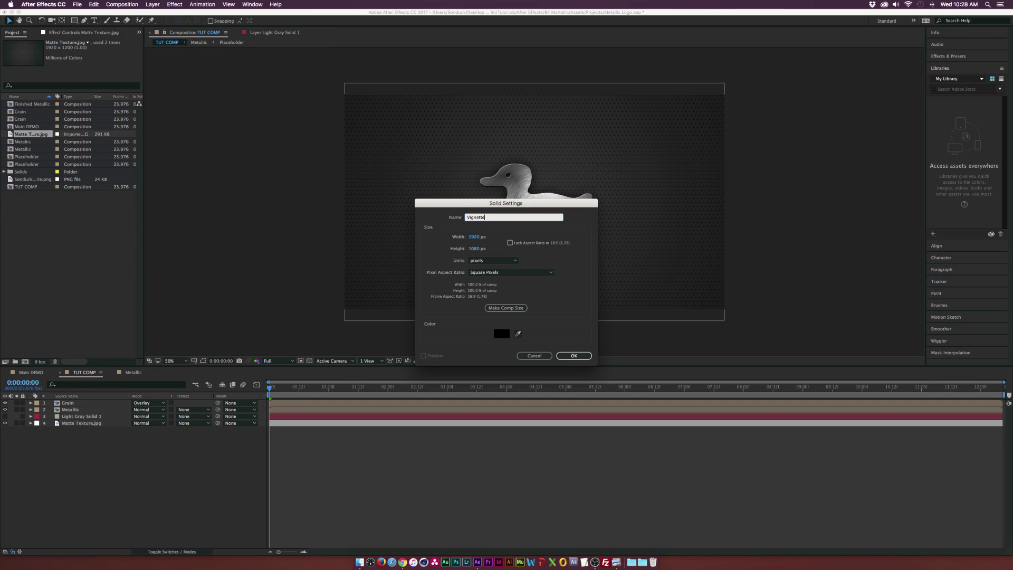
key(Return)
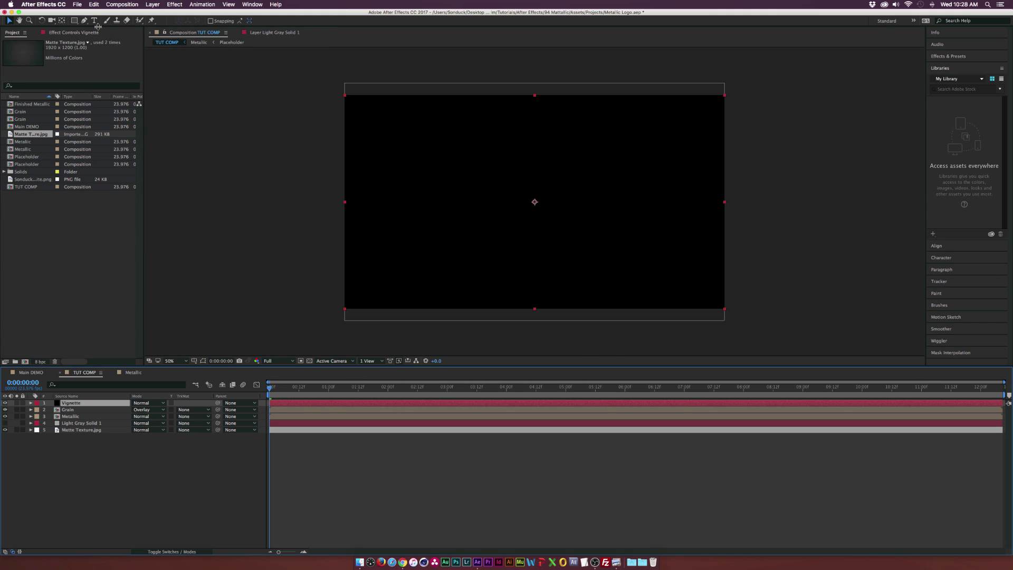
- Fit an ellipse mask to the Vignette solid and set its mode to Subtract
drag(74, 20, 116, 40)
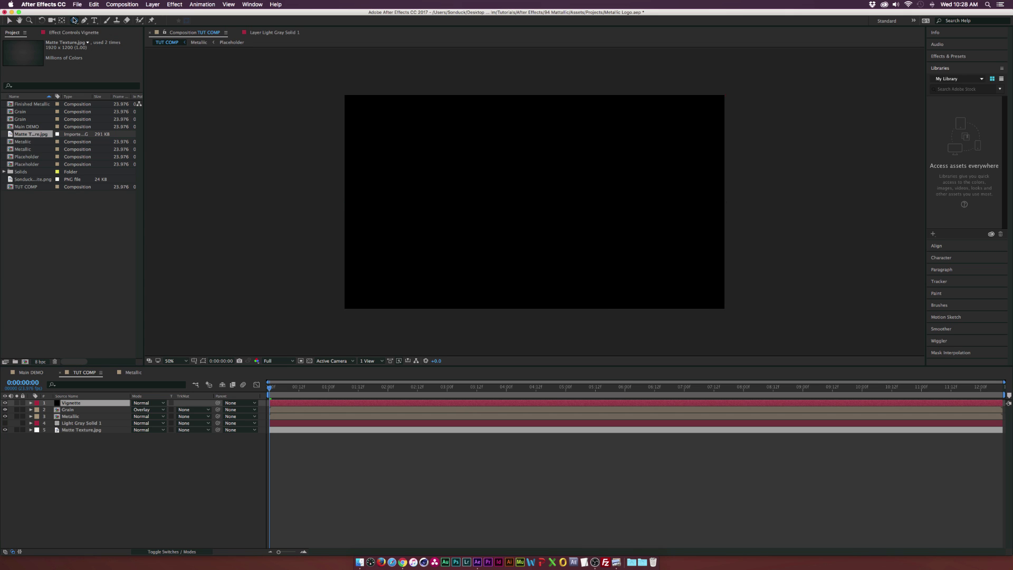
double_click(73, 20)
key(v)
click(148, 414)
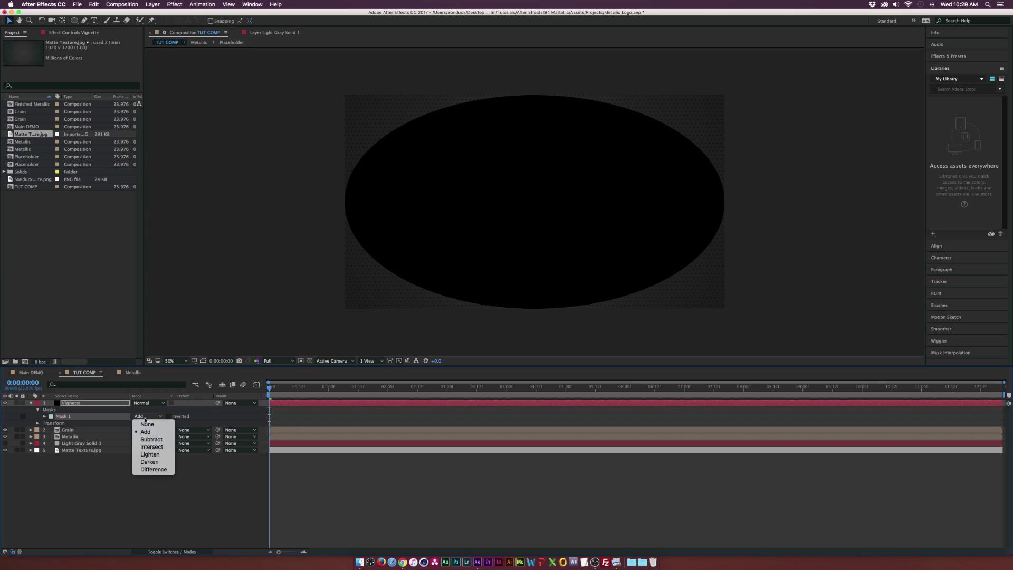
click(149, 436)
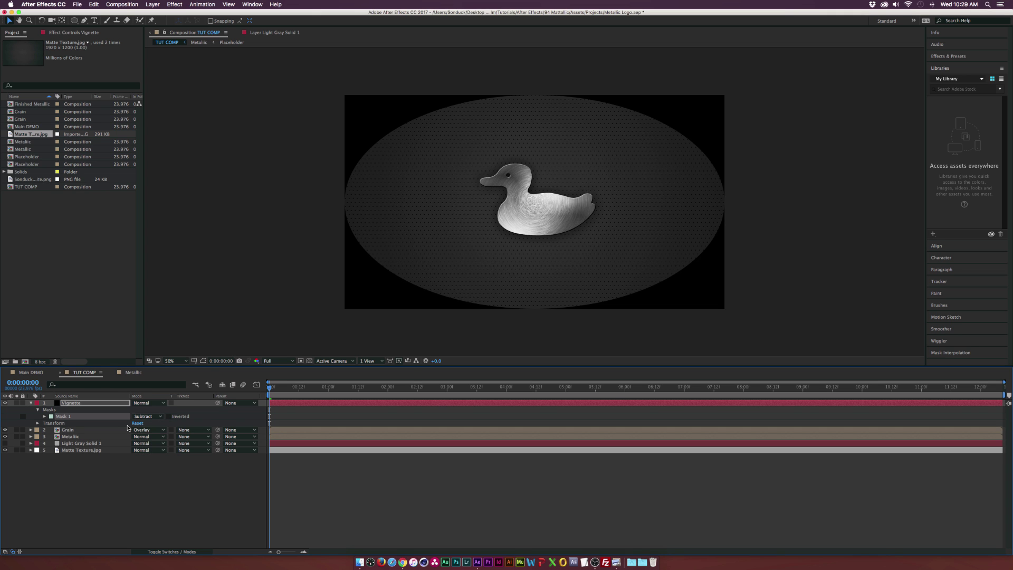
- Feather the mask to about 402 px, pull expansion to about −99 px, and delete Light Gray Solid 1
key(f)
drag(149, 416, 216, 417)
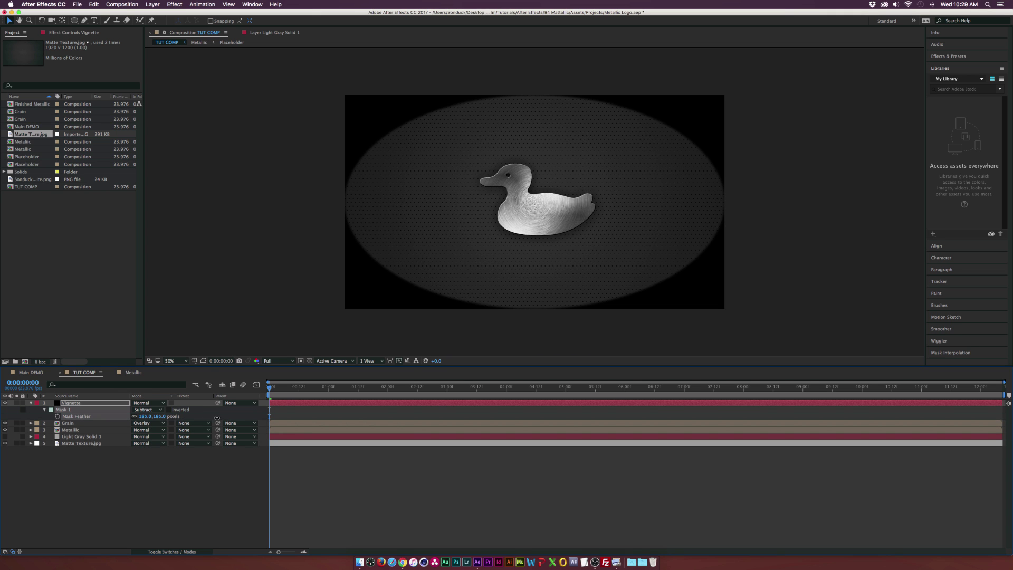
drag(352, 417, 303, 419)
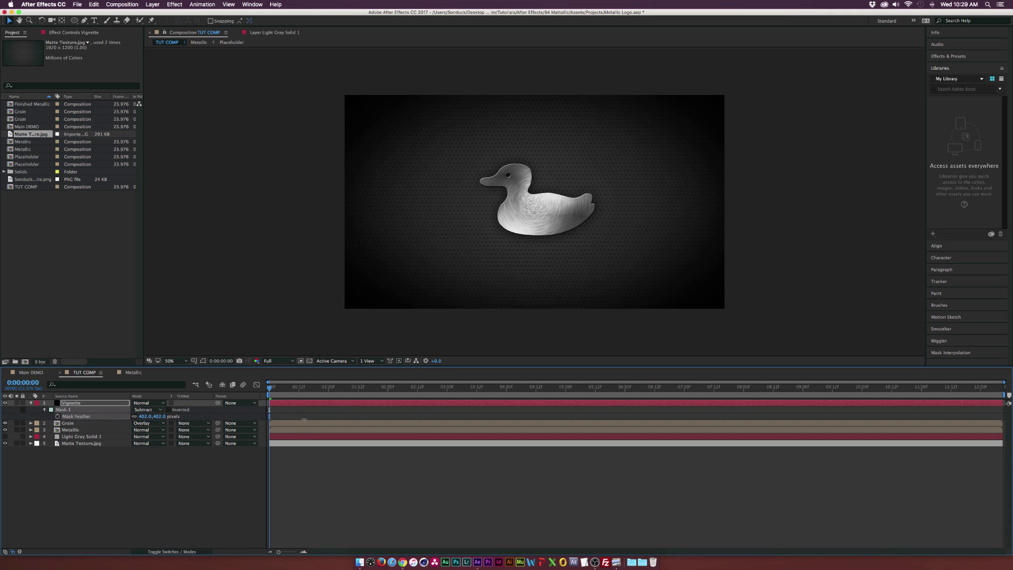
key(f)
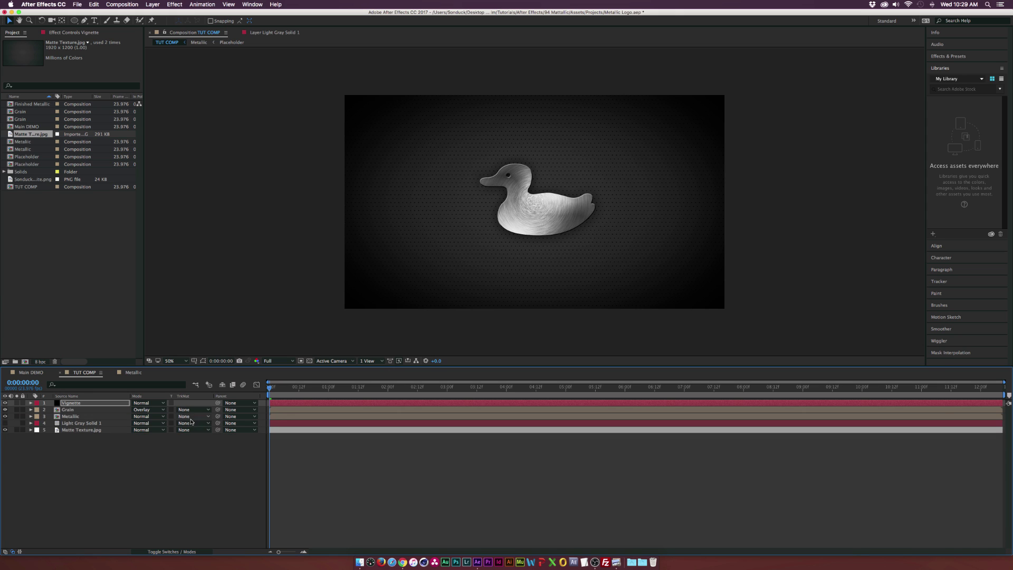
key(m)
key(m)
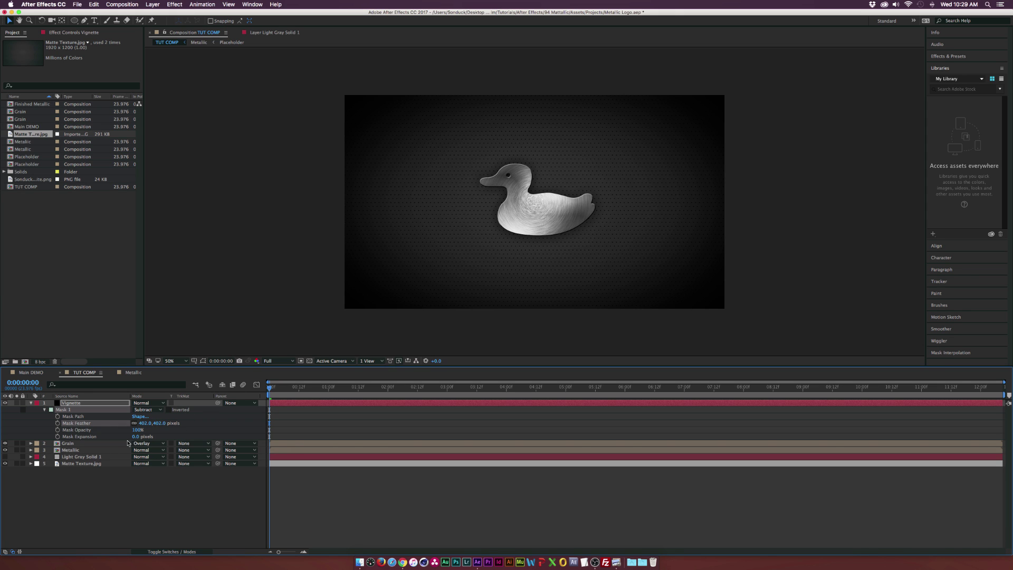
drag(136, 437, 85, 437)
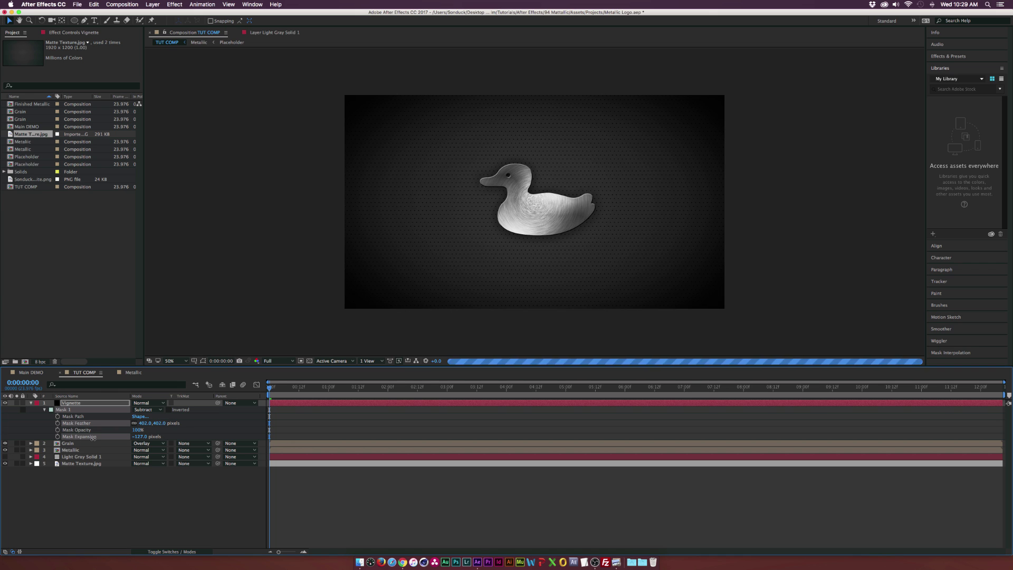
drag(136, 437, 143, 437)
click(74, 425)
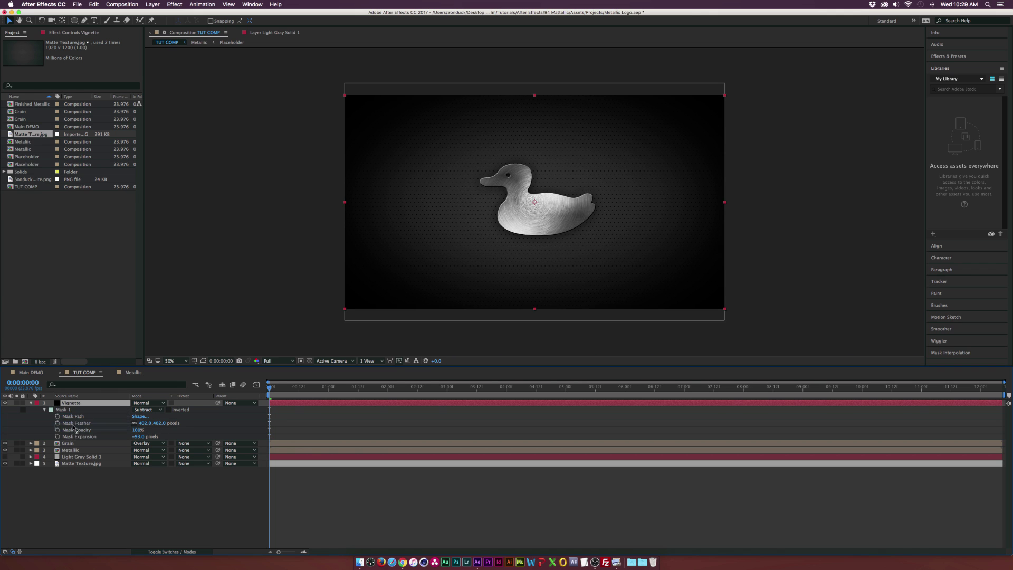
key(Delete)
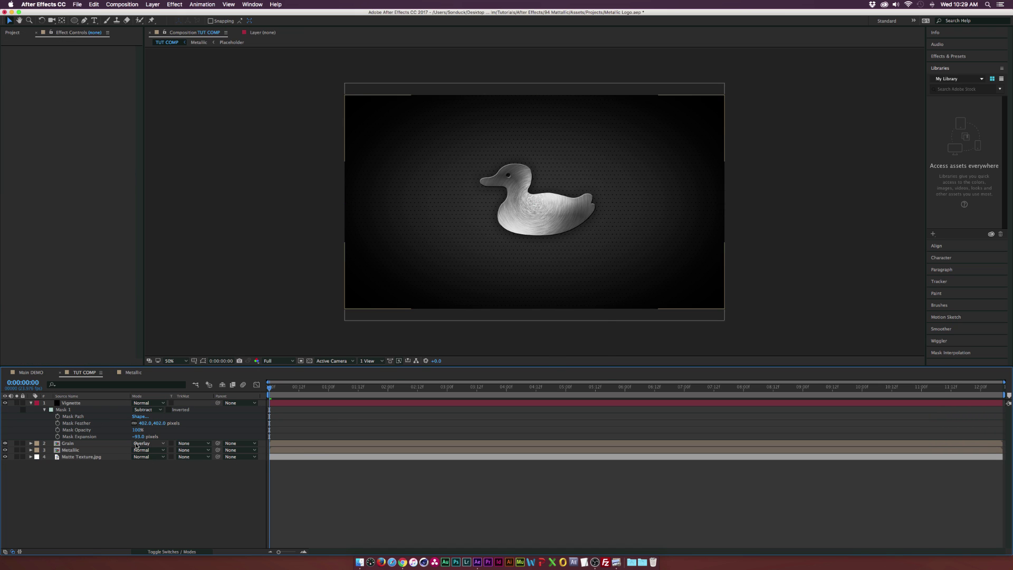
- Create a new dark grey solid named BG
key(super+y)
click(500, 332)
click(434, 331)
click(580, 237)
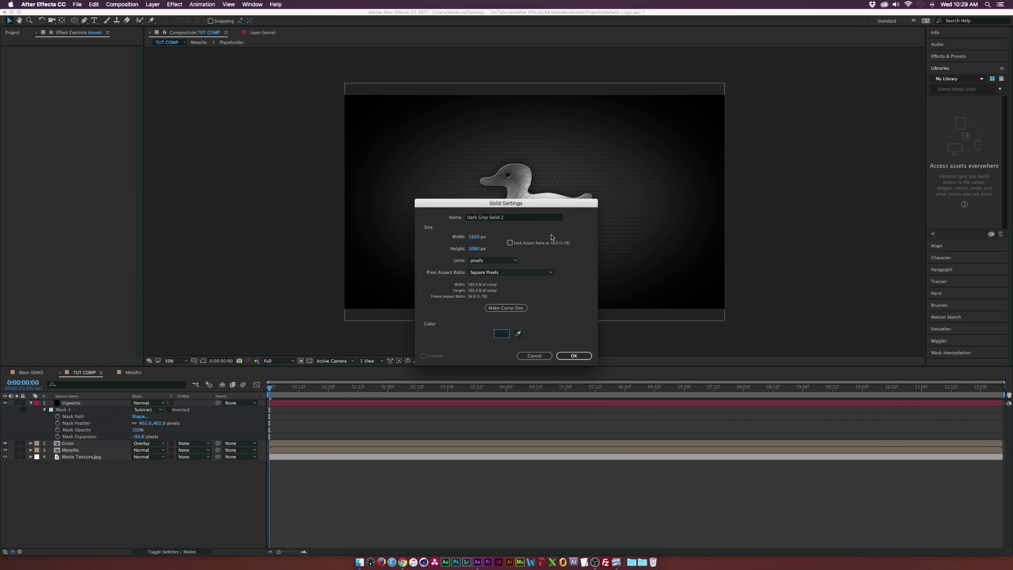
text(BG)
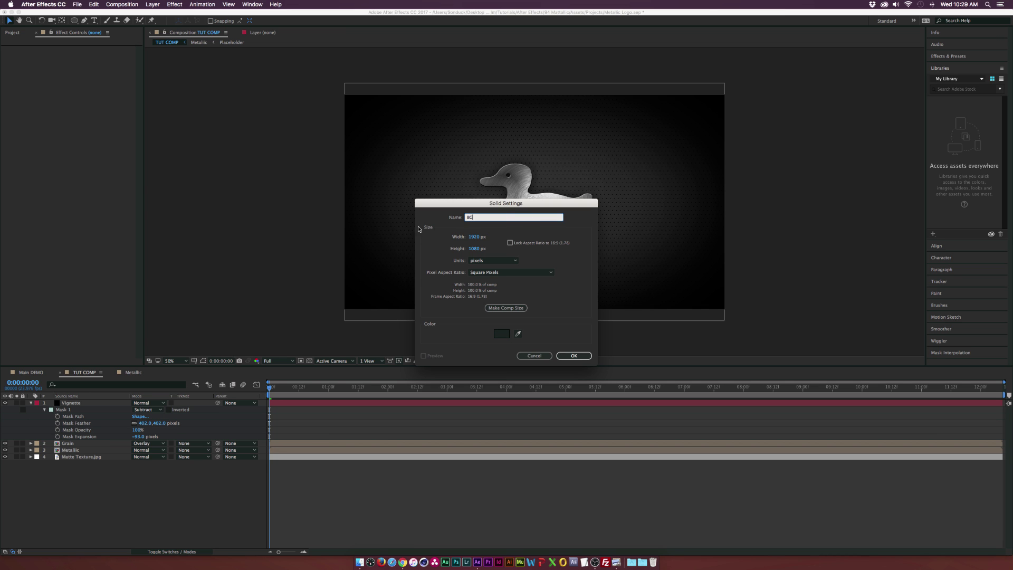
key(Return)
- Move BG to the bottom of the stack and lower Matte Texture.jpg's opacity to 51%
drag(63, 404, 66, 470)
click(76, 456)
key(t)
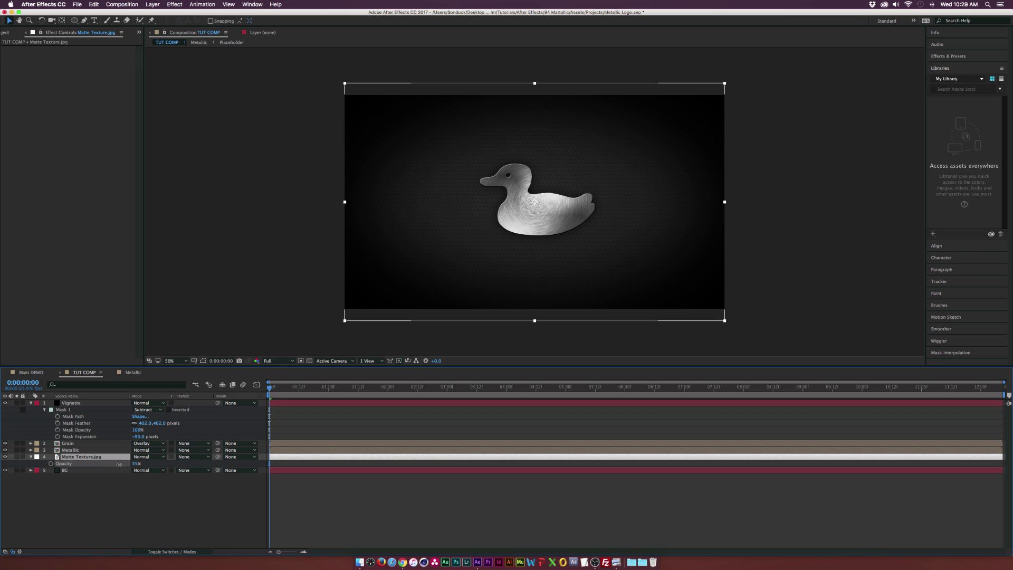
click(115, 481)
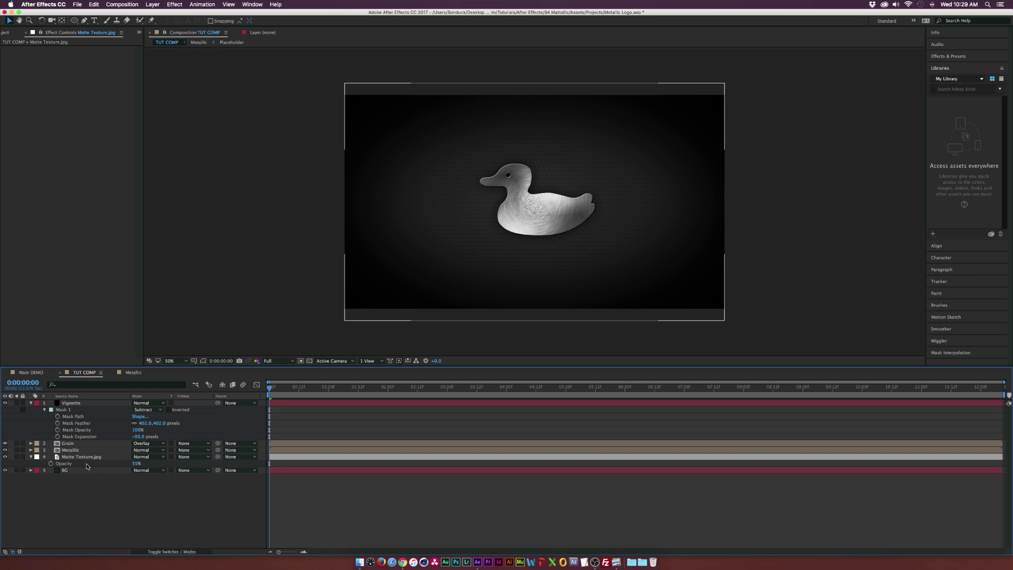
- Add a new adjustment layer just above Matte Texture.jpg
click(152, 4)
mouse_move(158, 14)
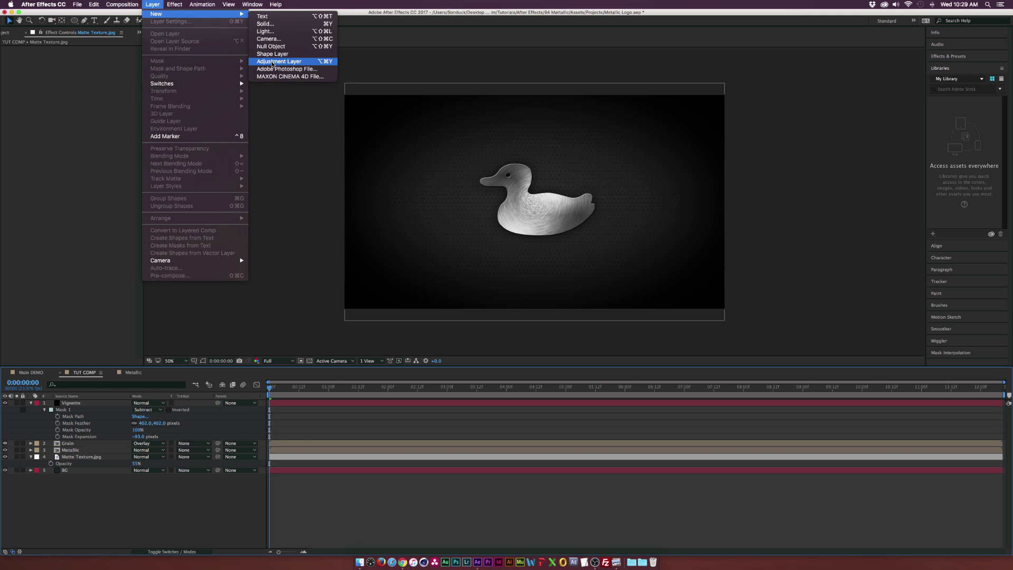
click(278, 62)
drag(71, 403, 70, 478)
- Apply Curves to the adjustment layer and pull the Red channel toward cyan
click(175, 4)
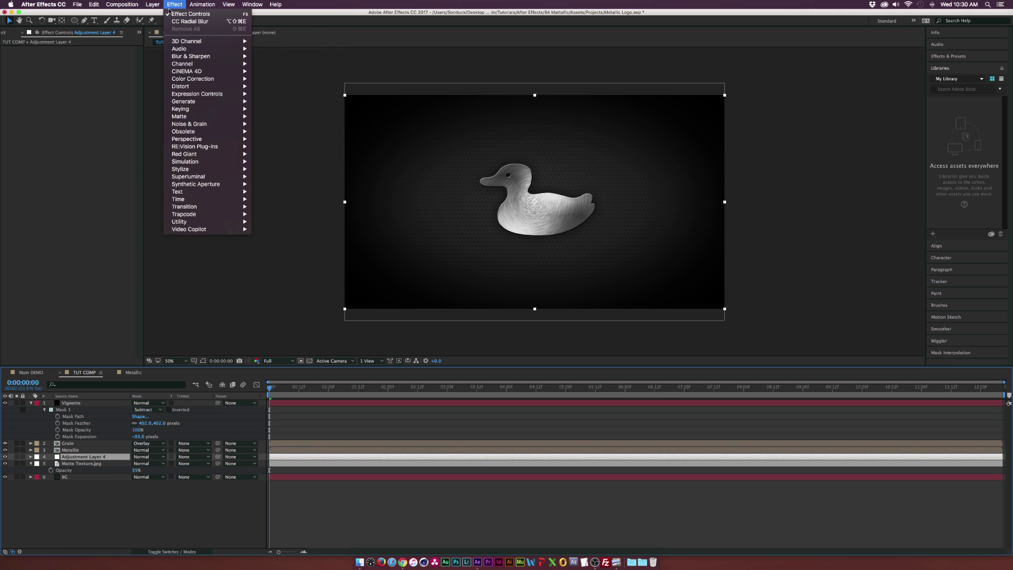
mouse_move(193, 78)
click(300, 216)
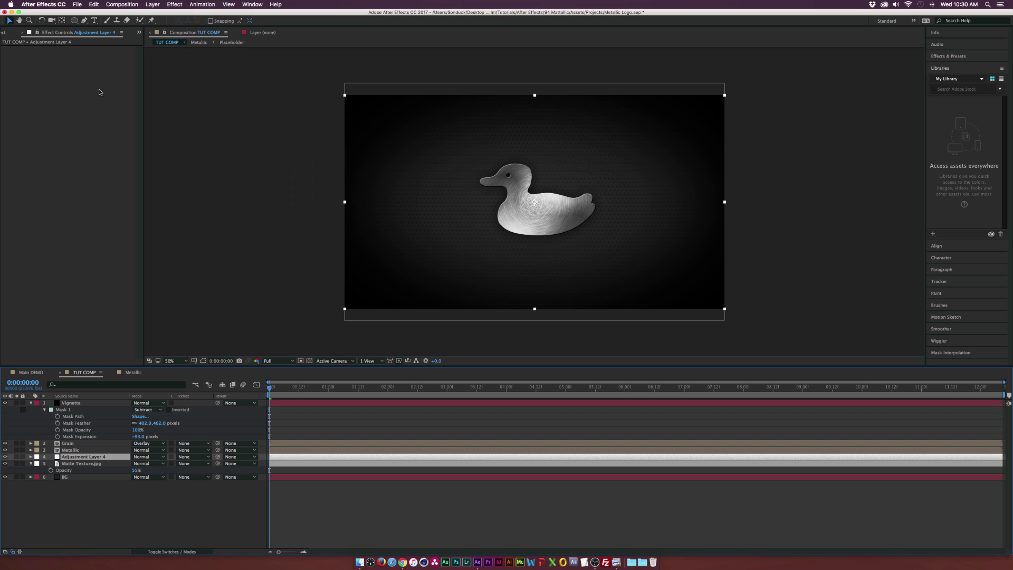
click(85, 55)
click(45, 157)
drag(45, 157, 49, 157)
- Lower the Green curve and slightly raise the Blue curve for a cool blue tint
click(103, 56)
click(92, 77)
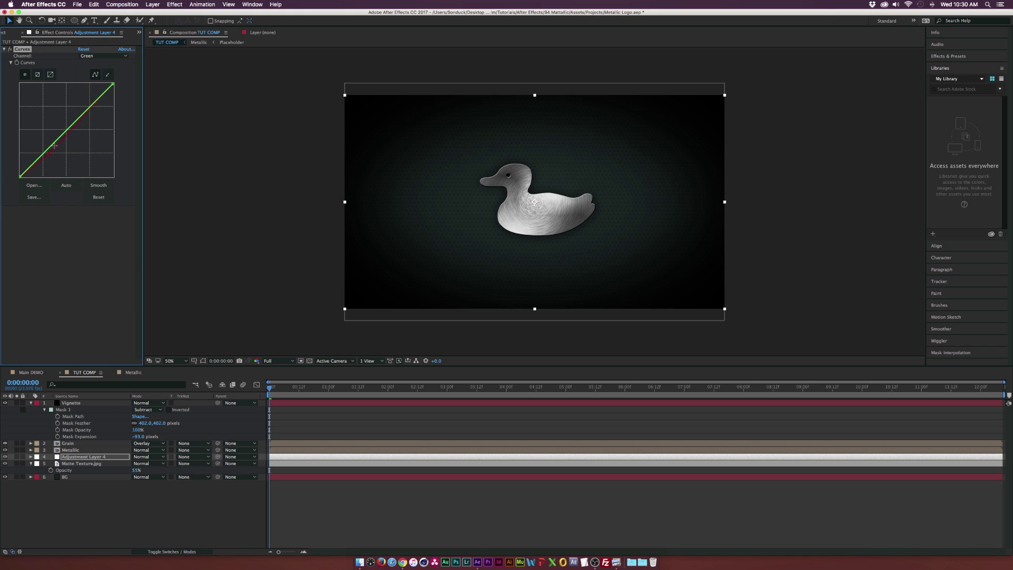
drag(46, 150, 48, 152)
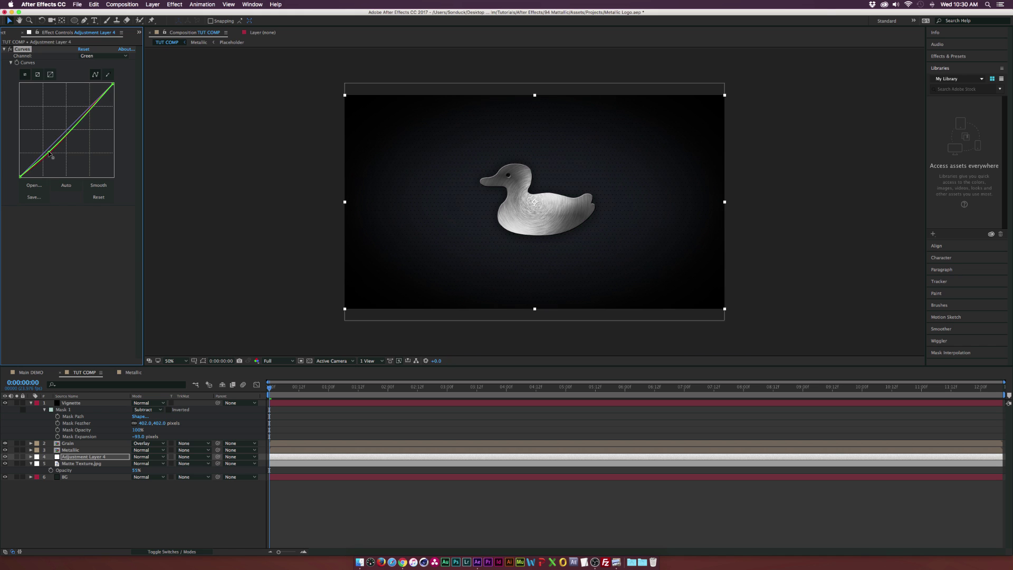
click(92, 108)
click(103, 55)
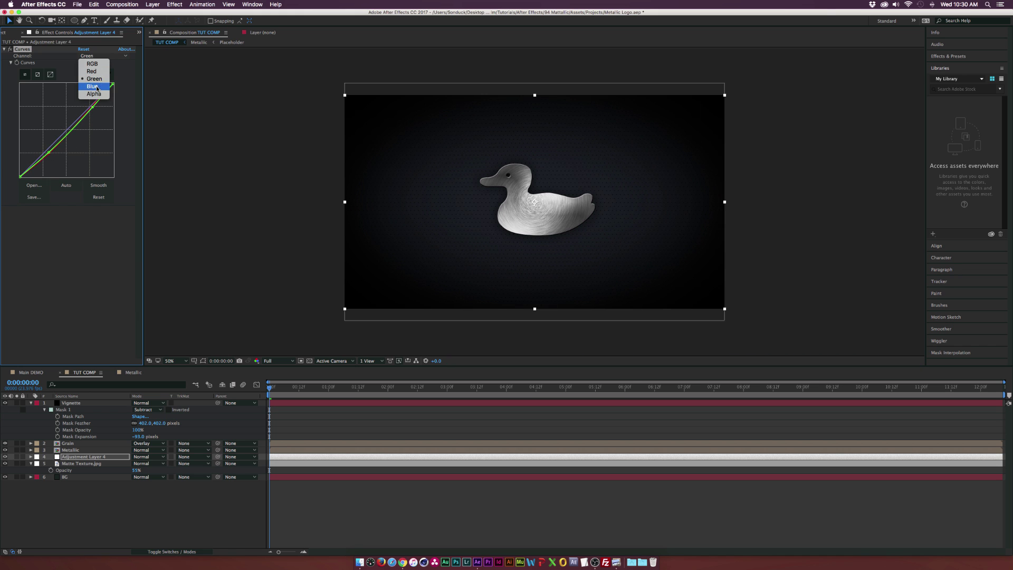
click(92, 86)
drag(61, 140, 59, 136)
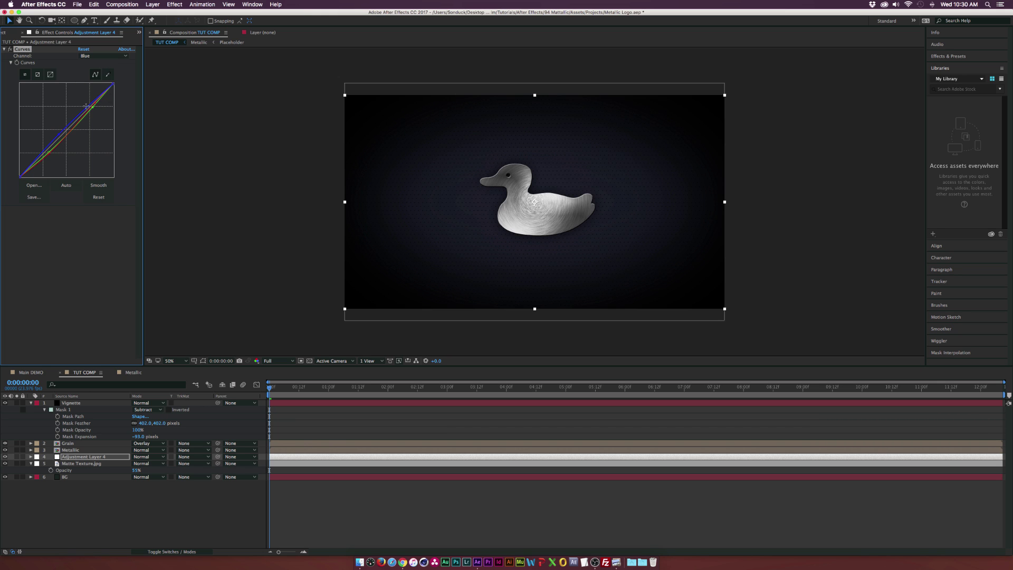
drag(113, 85, 113, 91)
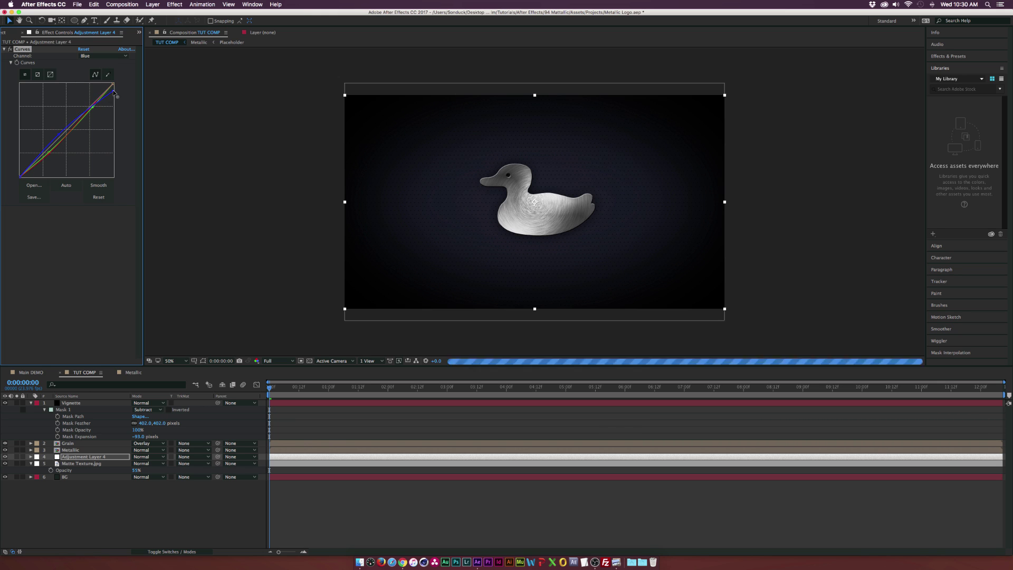
- Compare the tint on and off and set the adjustment layer's opacity to 71%
click(5, 457)
click(5, 456)
key(t)
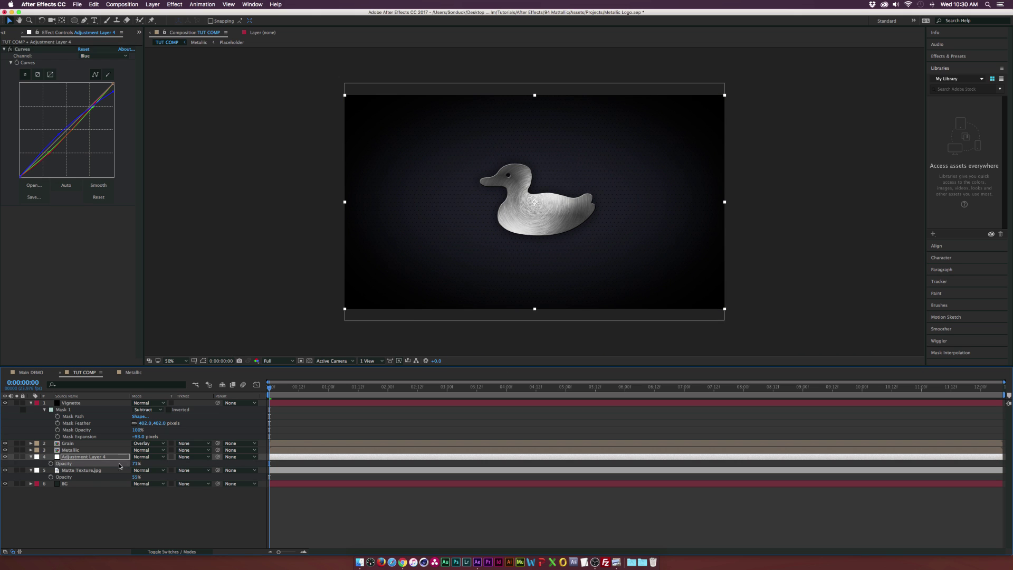
click(31, 456)
click(31, 463)
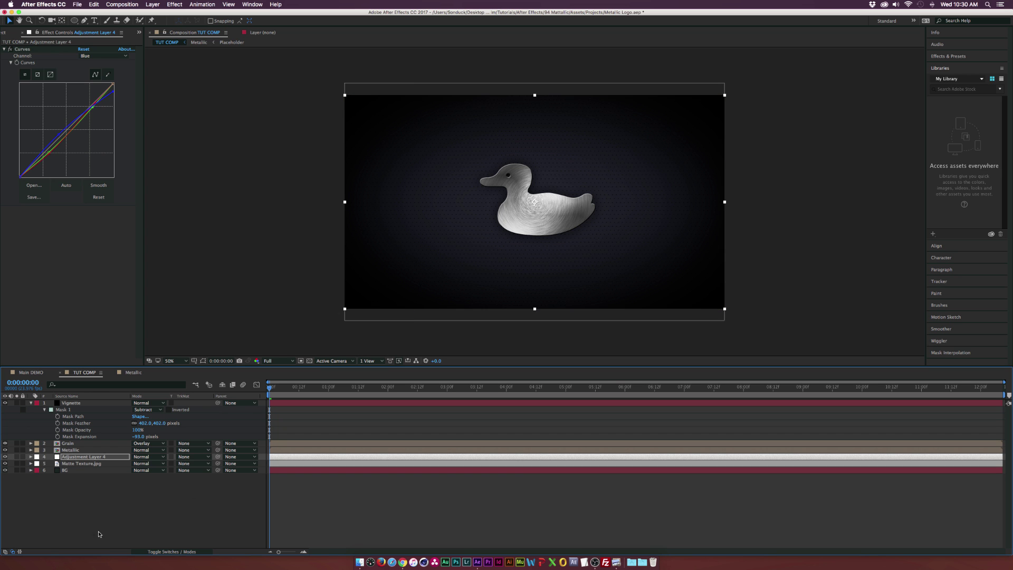
key(period)
key(period)
- In the Metallic precomp, darken the Placeholder's Gradient Overlay stop at 45.9% to grey B7B7B7
key(comma)
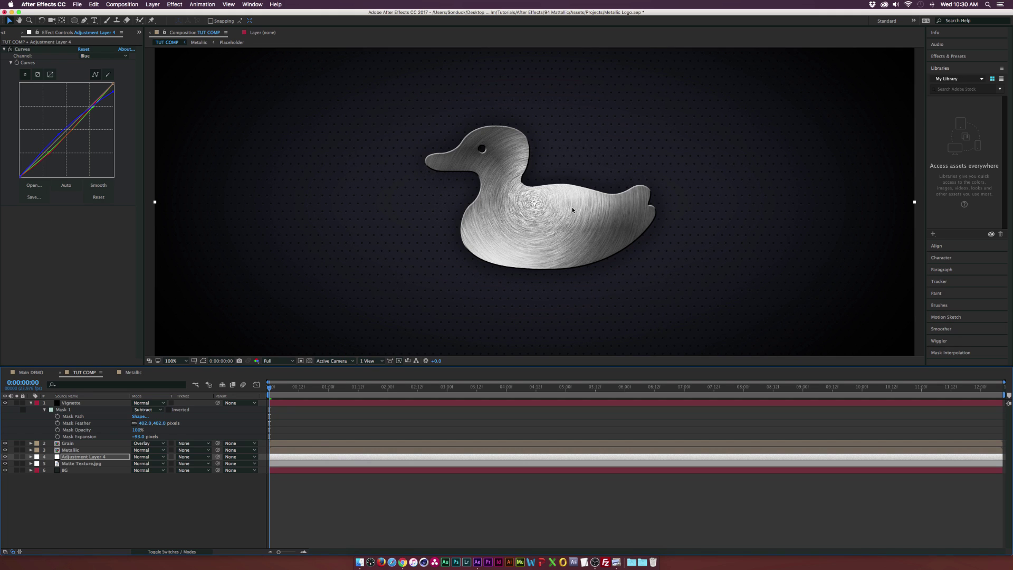
double_click(79, 450)
click(31, 403)
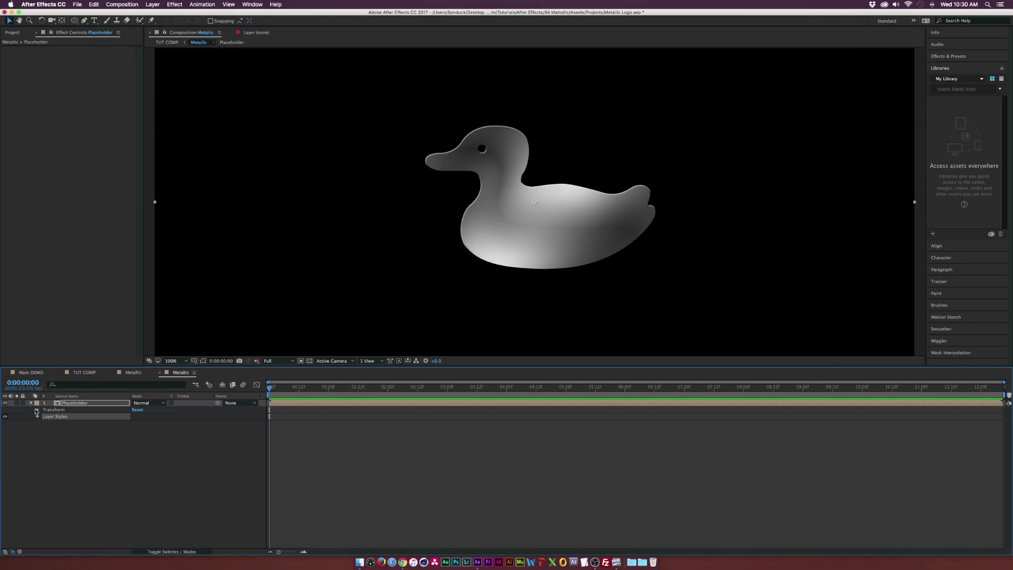
click(38, 417)
click(44, 450)
click(147, 470)
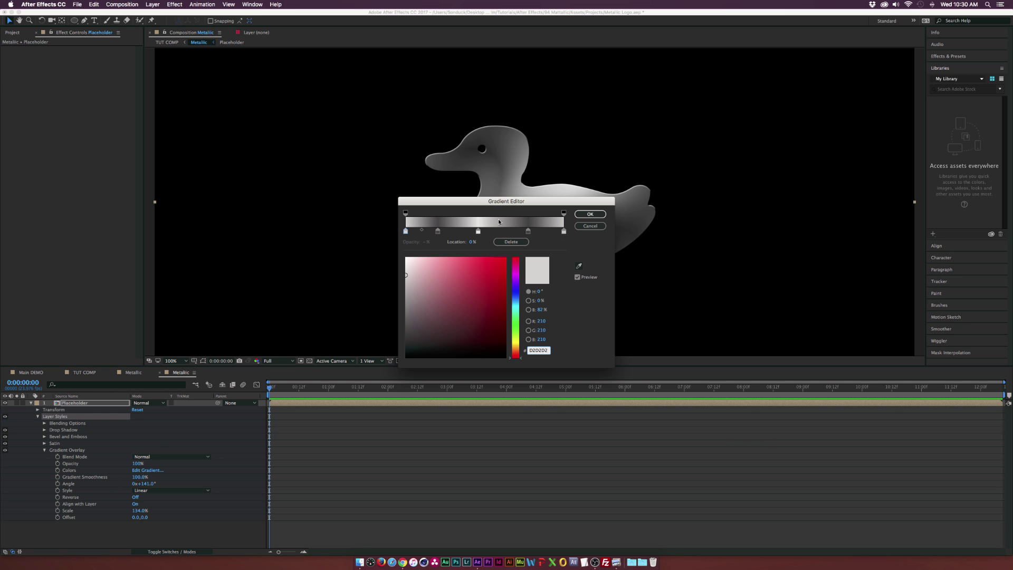
click(478, 230)
drag(409, 270, 404, 285)
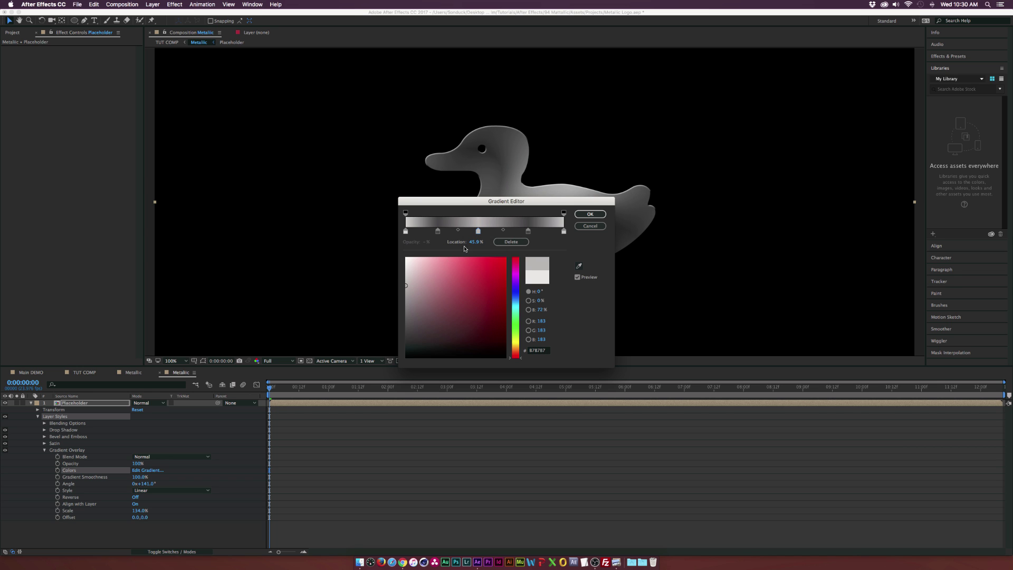
key(Return)
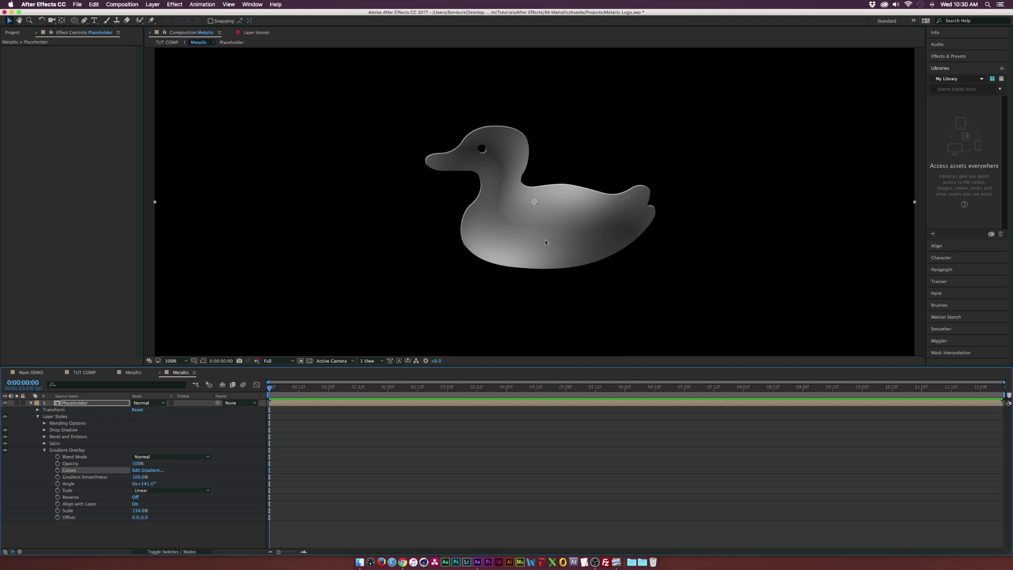
click(84, 372)
scroll(530, 217, down, 2)
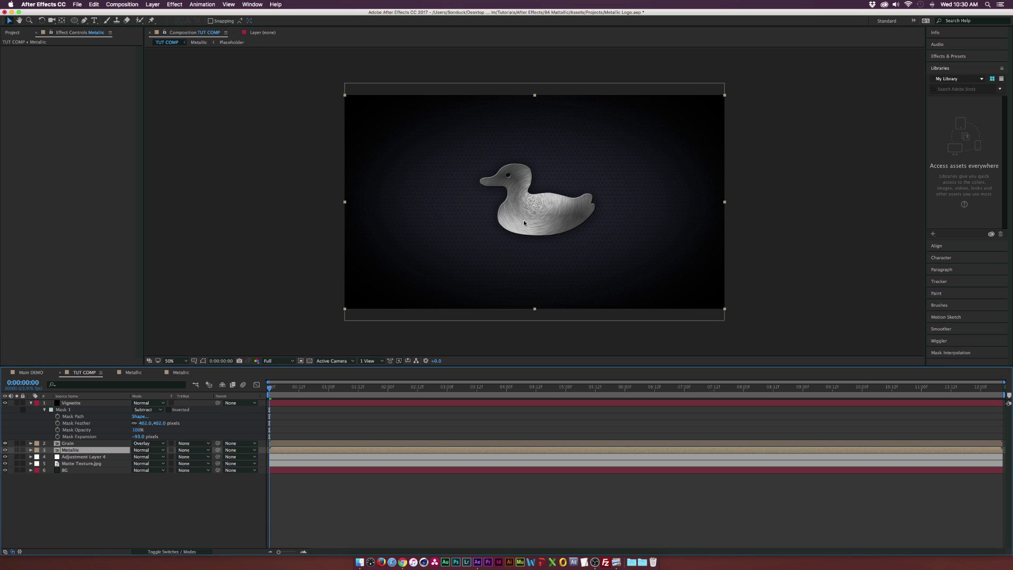
- Lower the Grain layer's opacity to 57%
key(shift+slash)
click(67, 443)
click(31, 403)
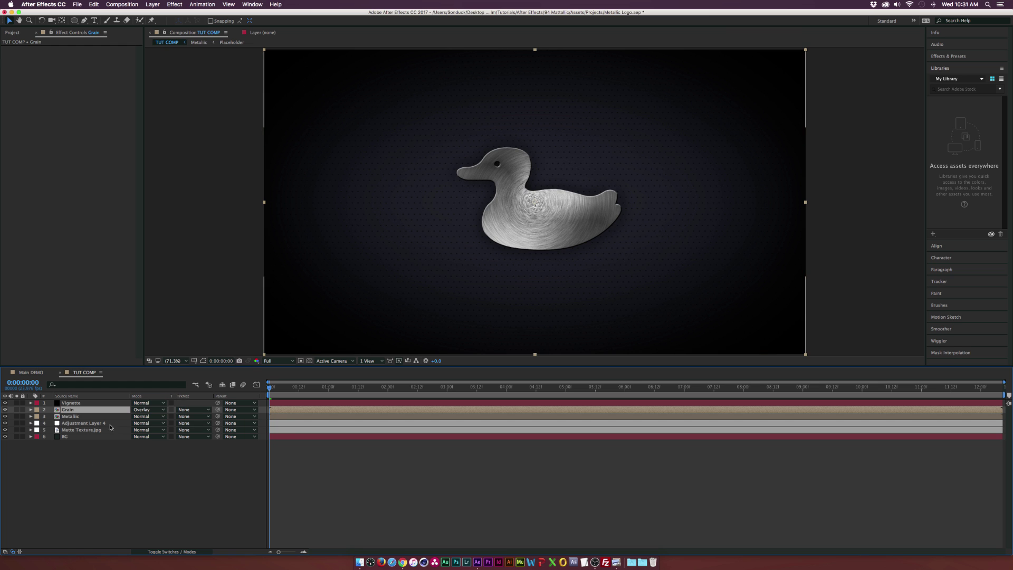
key(t)
drag(137, 417, 121, 416)
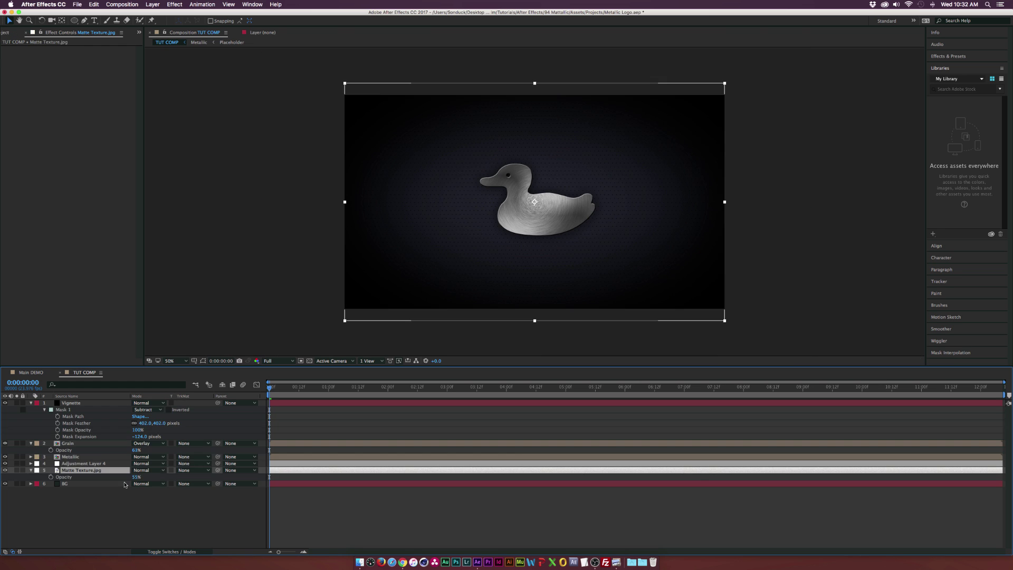
- Set Matte Texture.jpg's opacity to 35%
click(136, 477)
text(35)
click(138, 508)
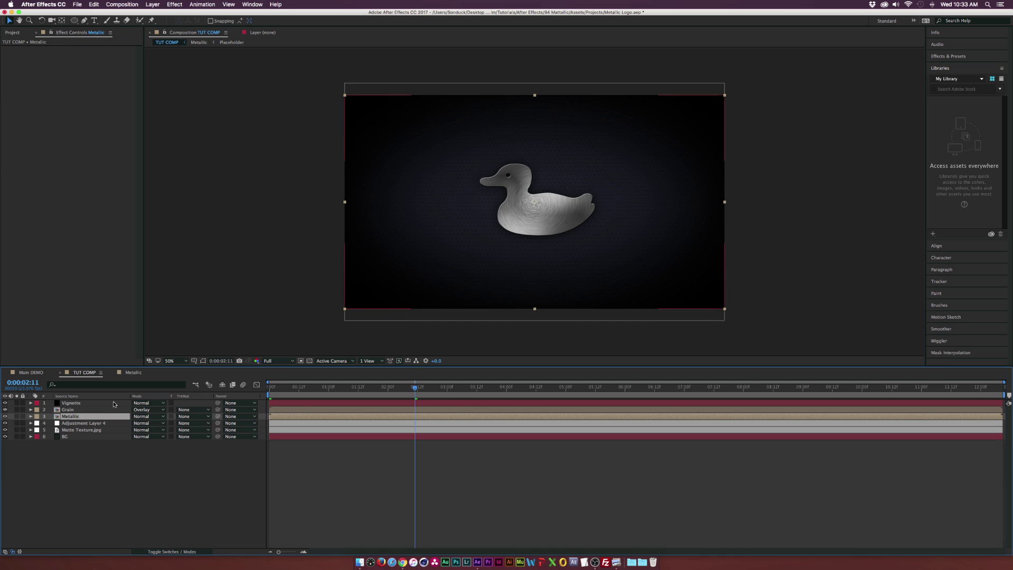
click(121, 374)
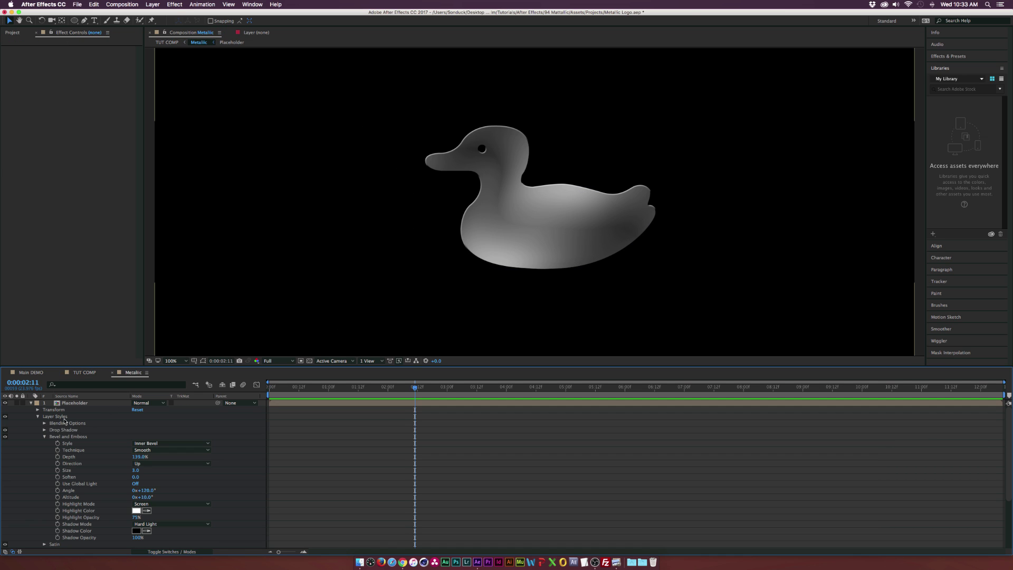
- Set the Placeholder's Bevel and Emboss depth to 110% and go back to TUT COMP
click(138, 457)
text(110)
key(Return)
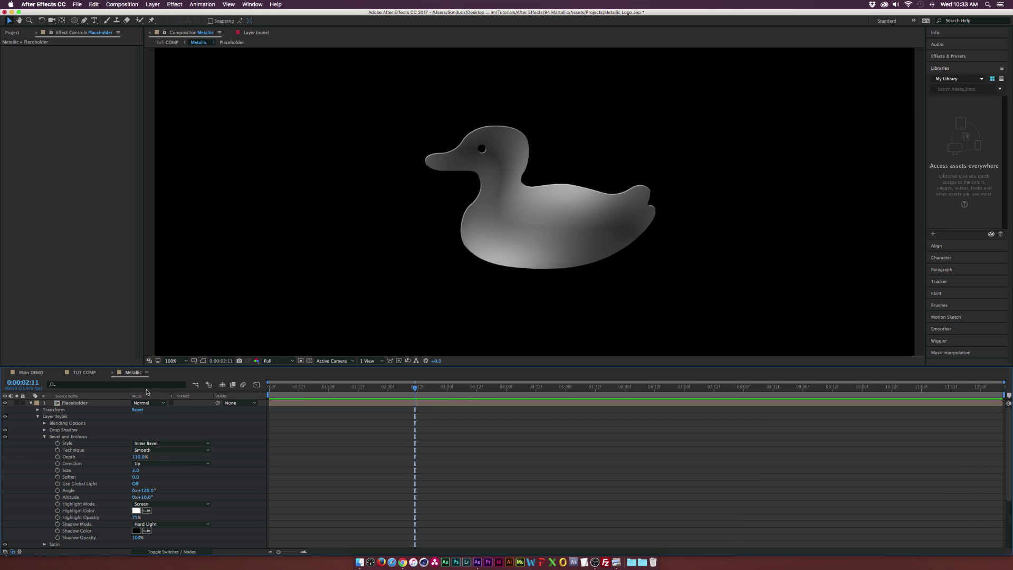
click(85, 373)
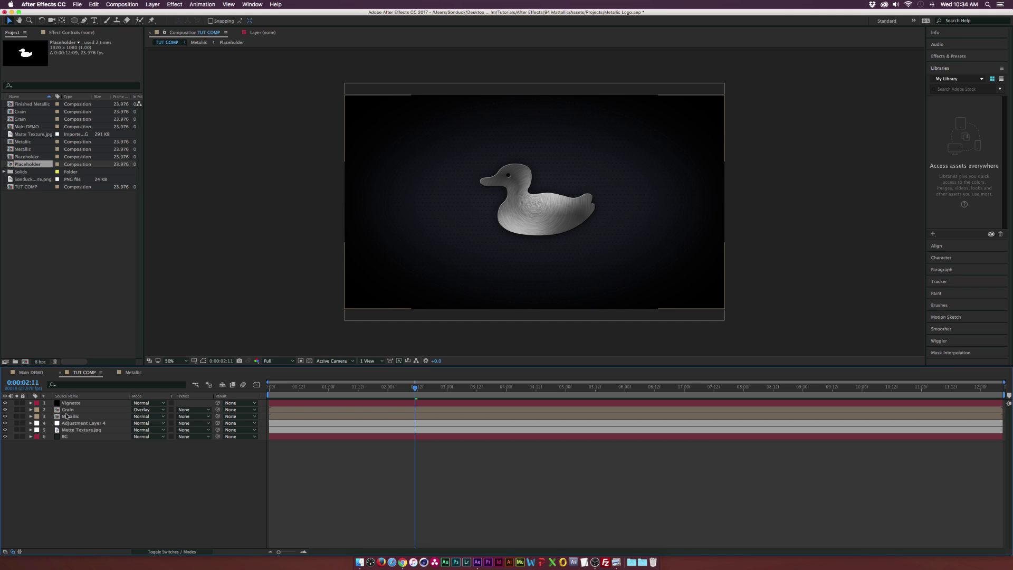
- Apply CC Light Sweep to the Metallic layer with its centre over the duck
click(67, 417)
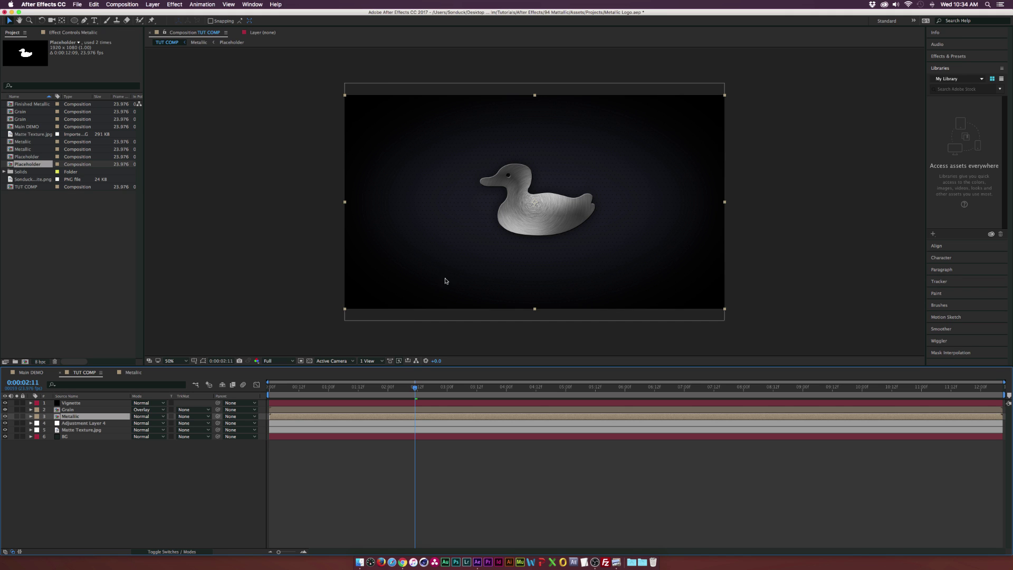
click(164, 2)
click(170, 4)
mouse_move(221, 101)
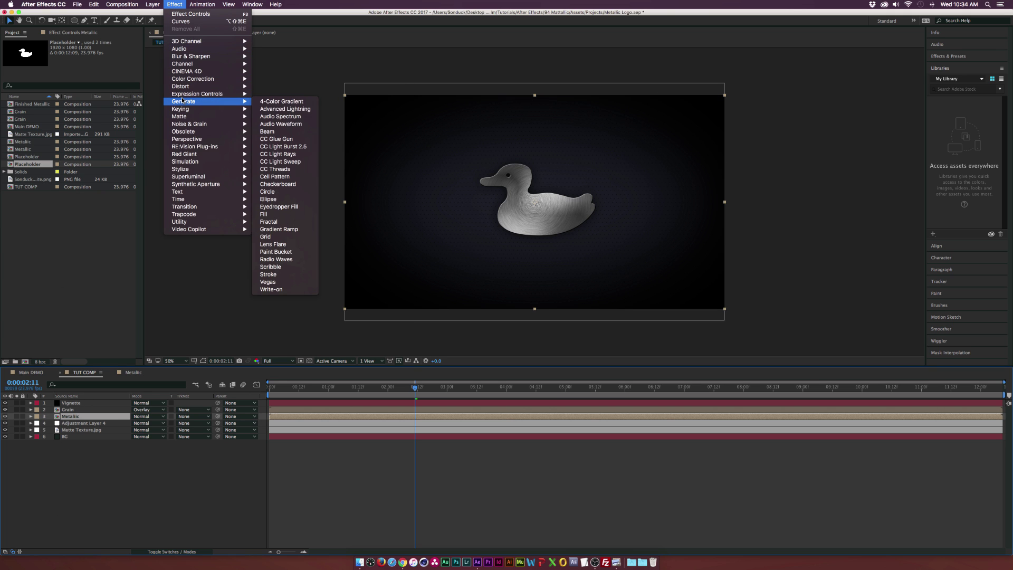
click(287, 162)
drag(535, 150, 545, 204)
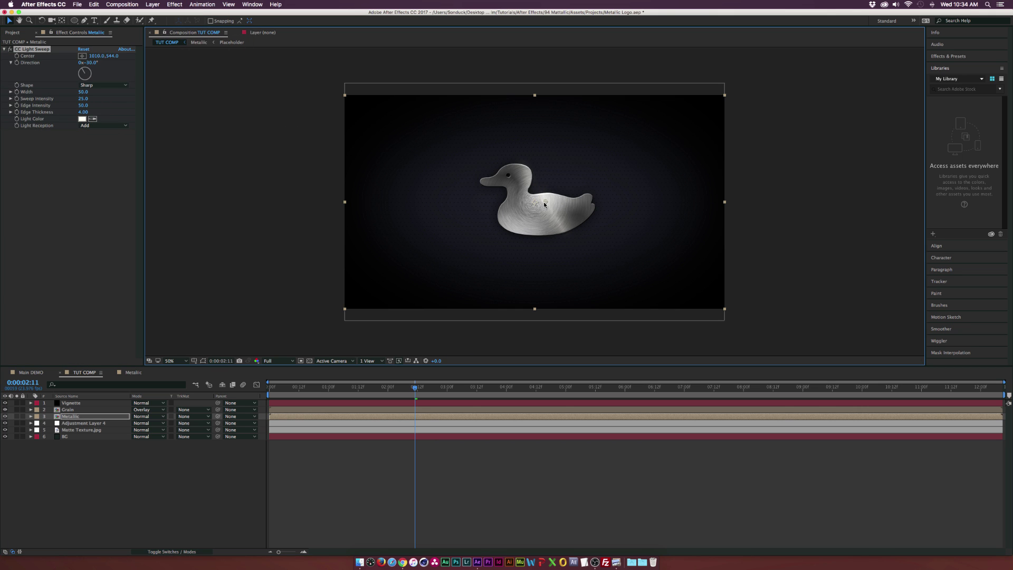
- Keyframe the sweep centre to move to the duck's right side by six seconds
key(Home)
click(17, 55)
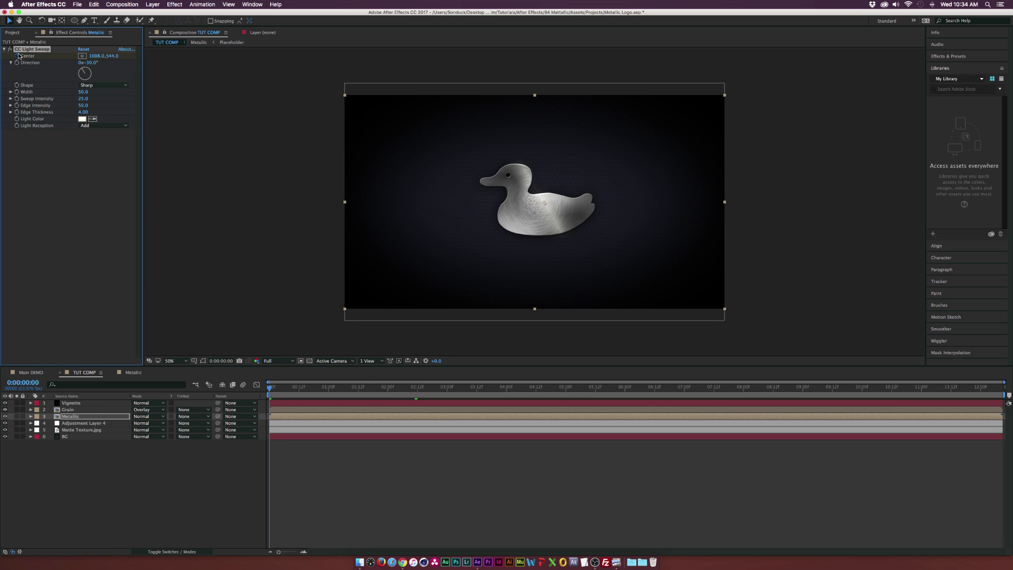
click(627, 391)
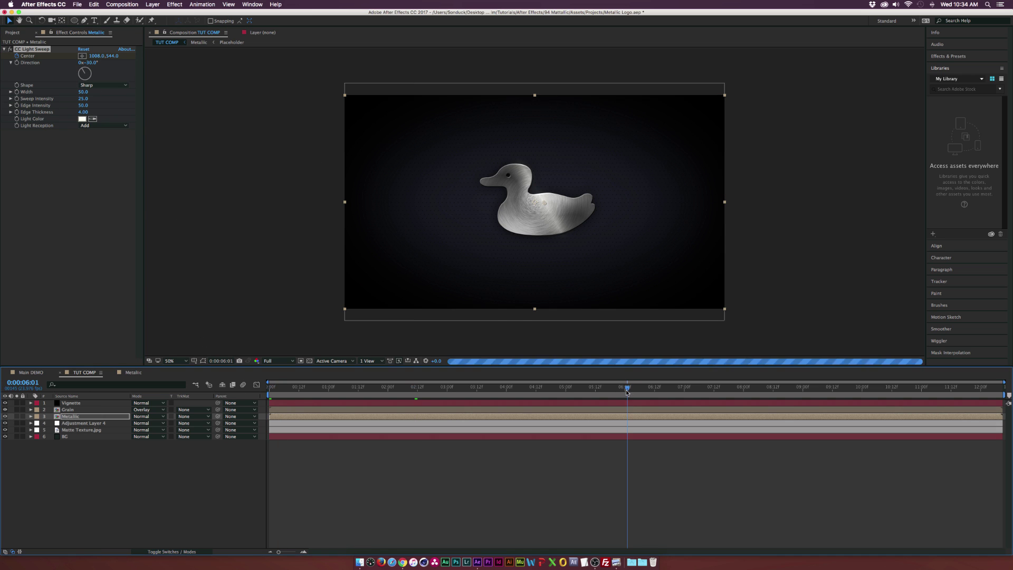
drag(544, 203, 572, 196)
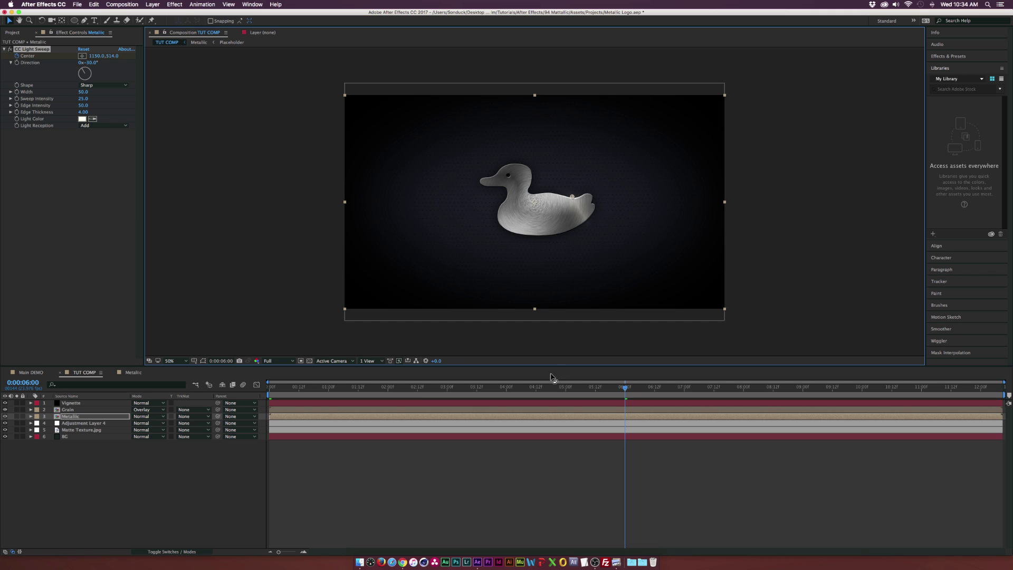
- Raise the sweep's Edge Intensity to 71 and duplicate it as CC Light Sweep 2
click(110, 109)
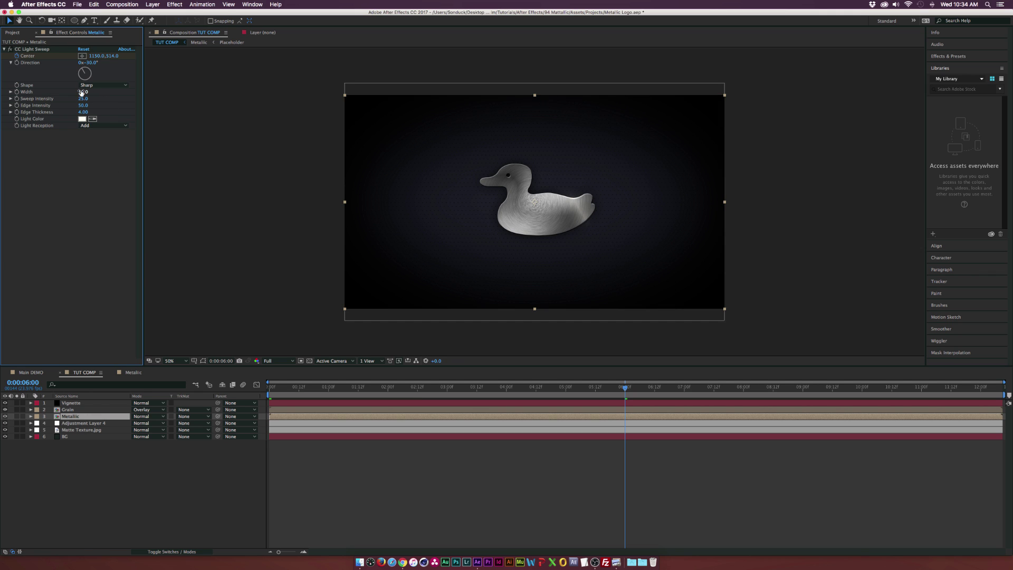
click(82, 92)
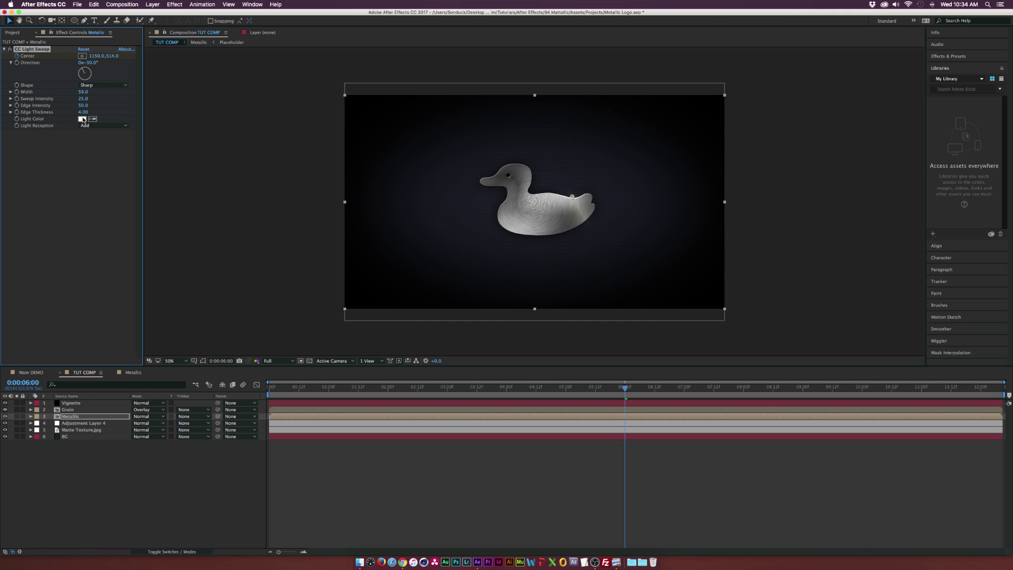
drag(85, 106, 91, 106)
click(111, 258)
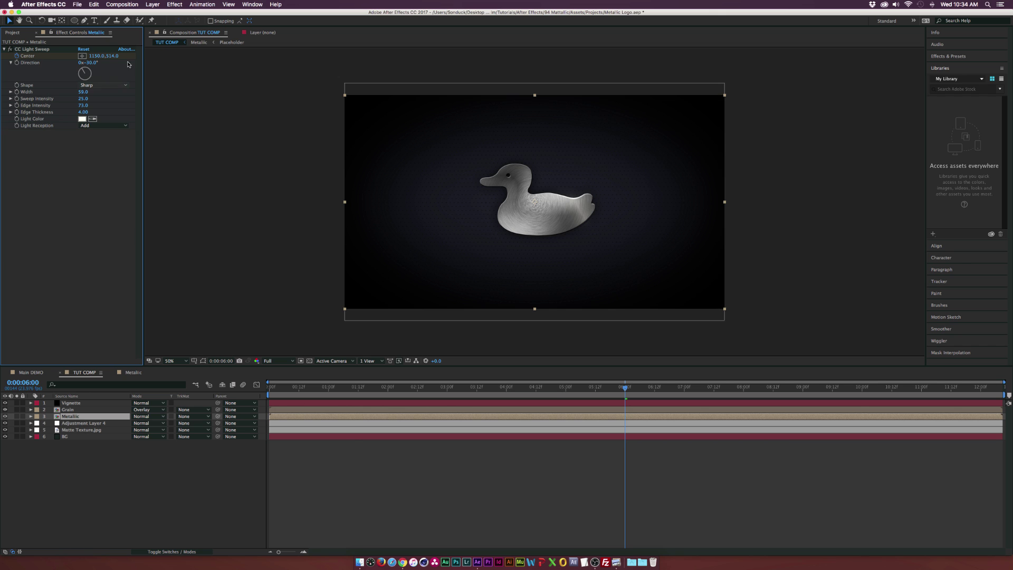
click(46, 47)
key(super+alt+shift+e)
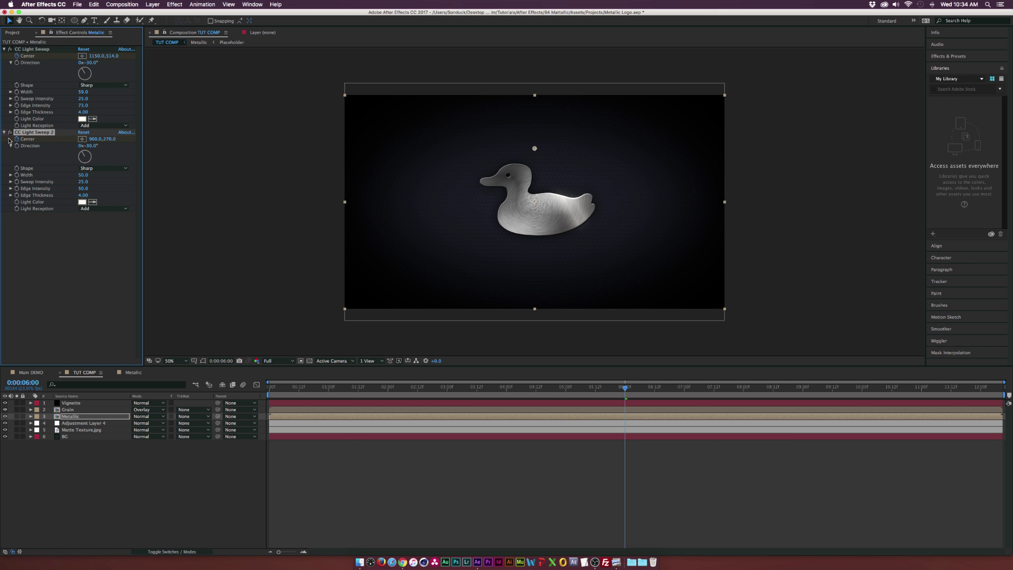
- At frame 0, centre CC Light Sweep 2 on the duck, angle it to 33°, and check at 0:00:04:03
drag(307, 392, 269, 390)
click(82, 138)
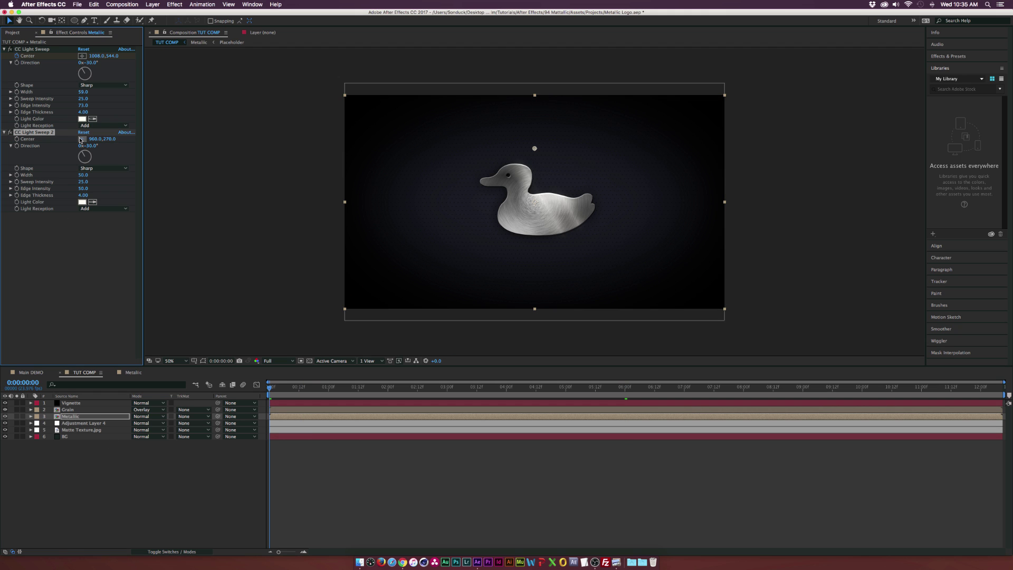
click(505, 182)
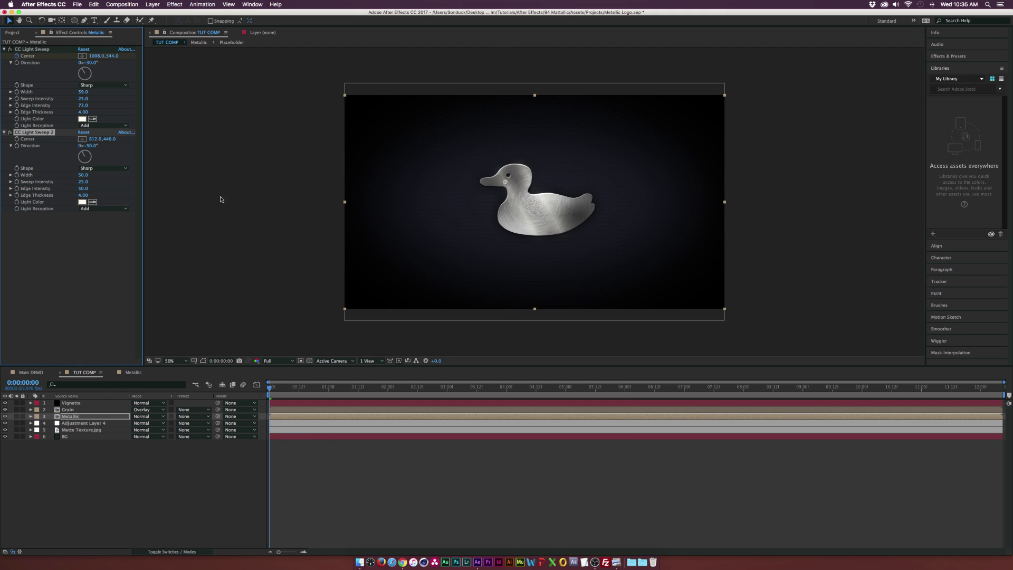
click(90, 159)
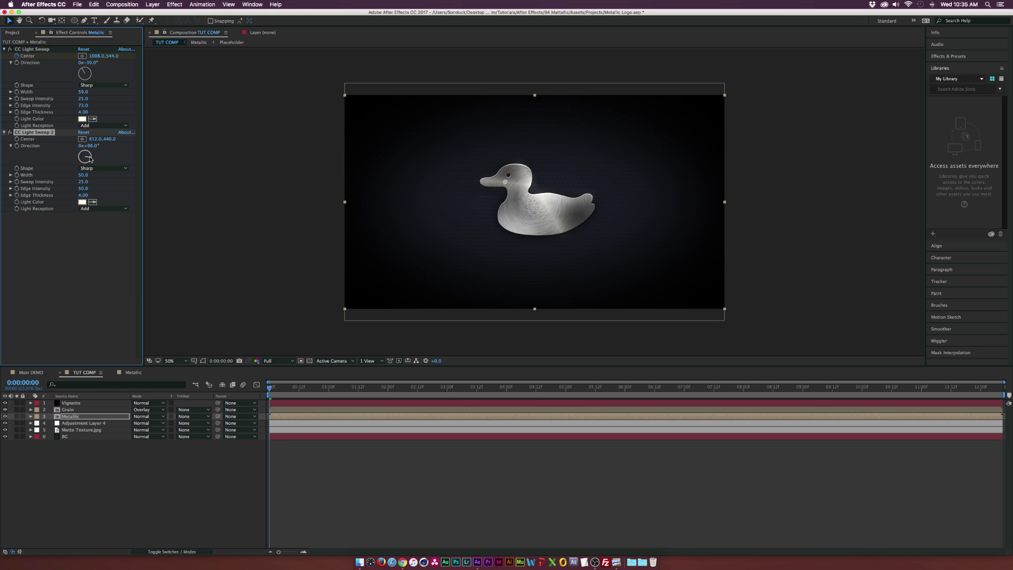
drag(91, 157, 92, 150)
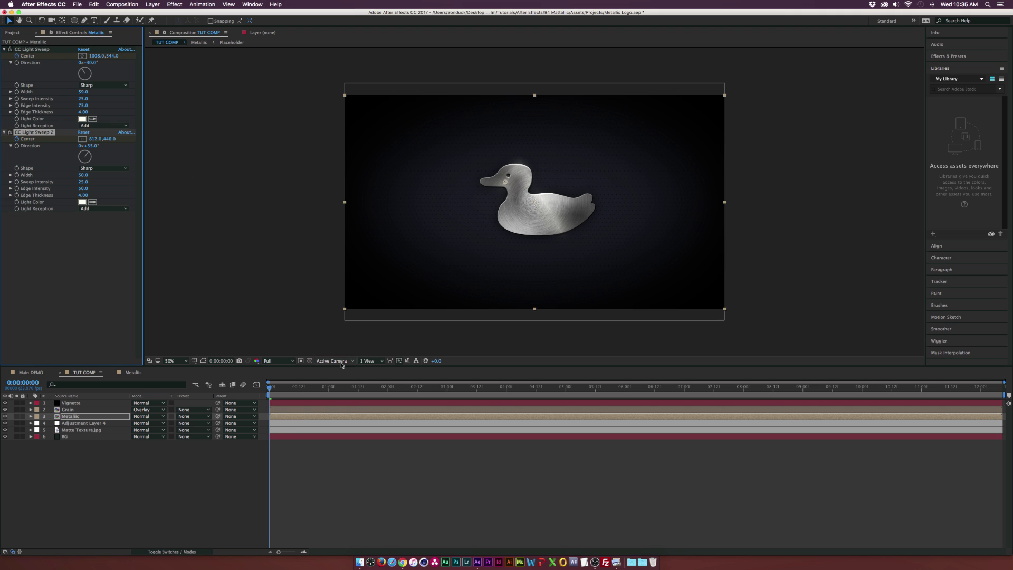
drag(552, 388, 625, 391)
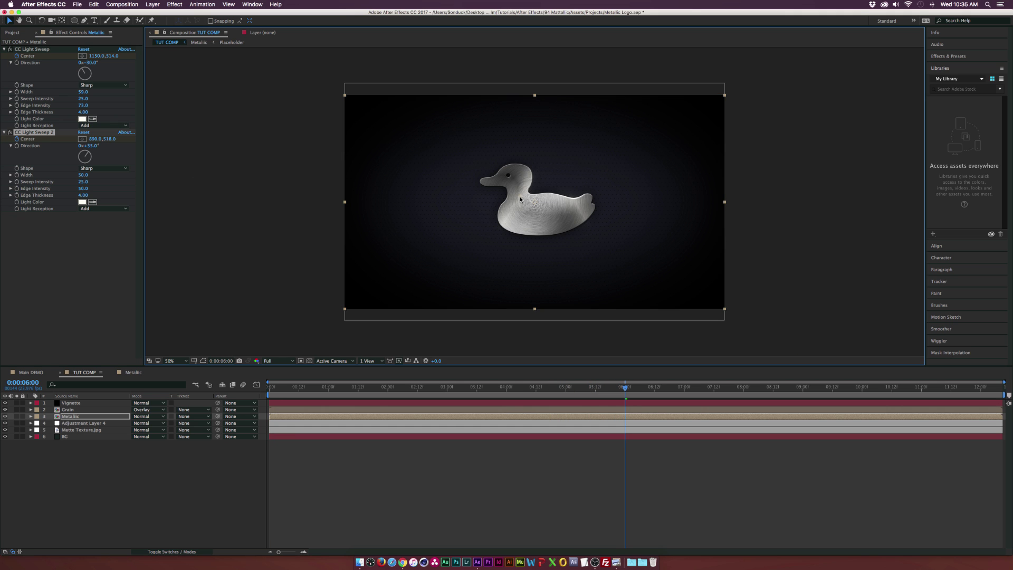
click(512, 379)
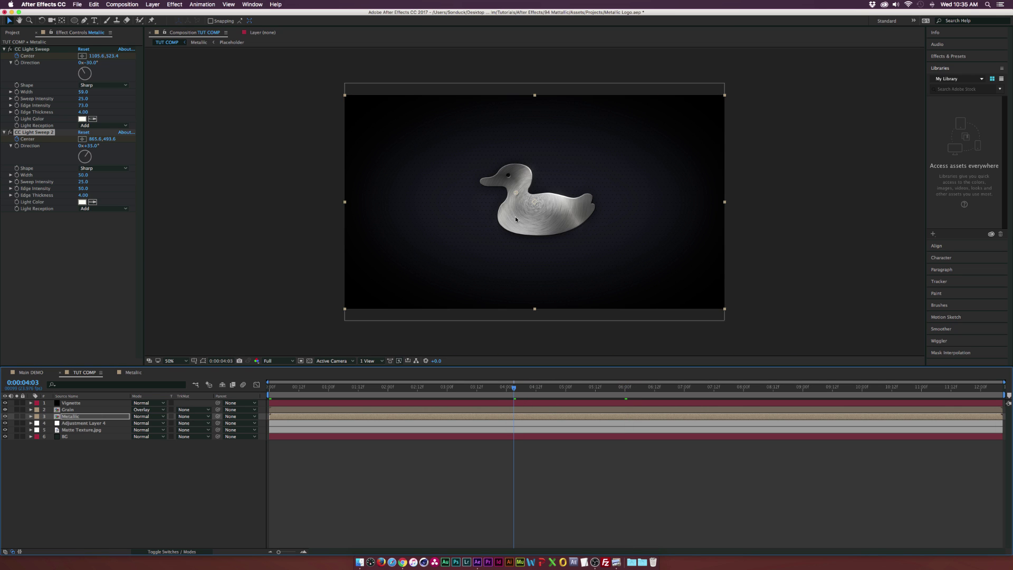
- Add a Stylize > Glow effect to the Metallic layer, raising Glow Threshold to about 81%
click(174, 5)
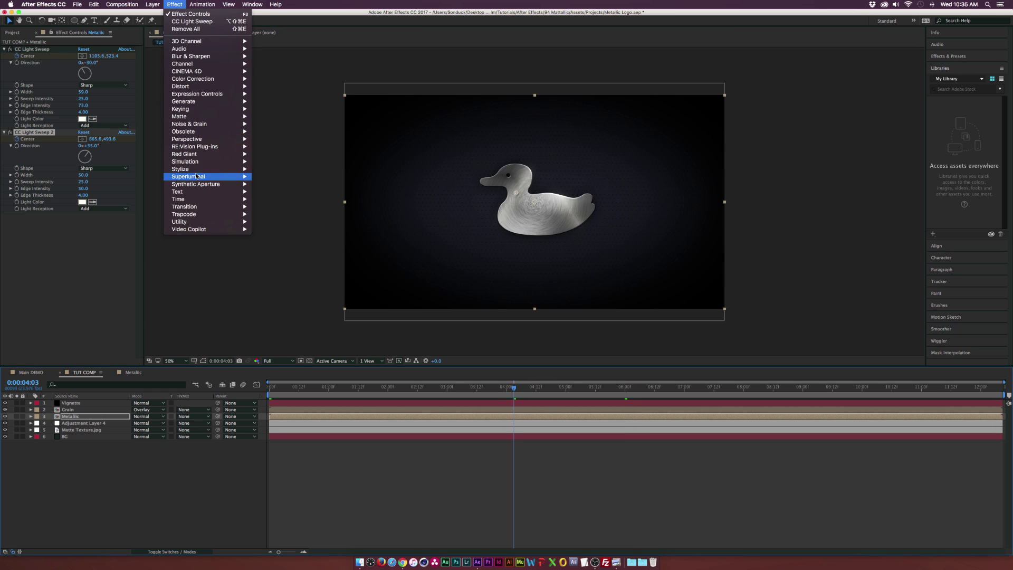
mouse_move(232, 171)
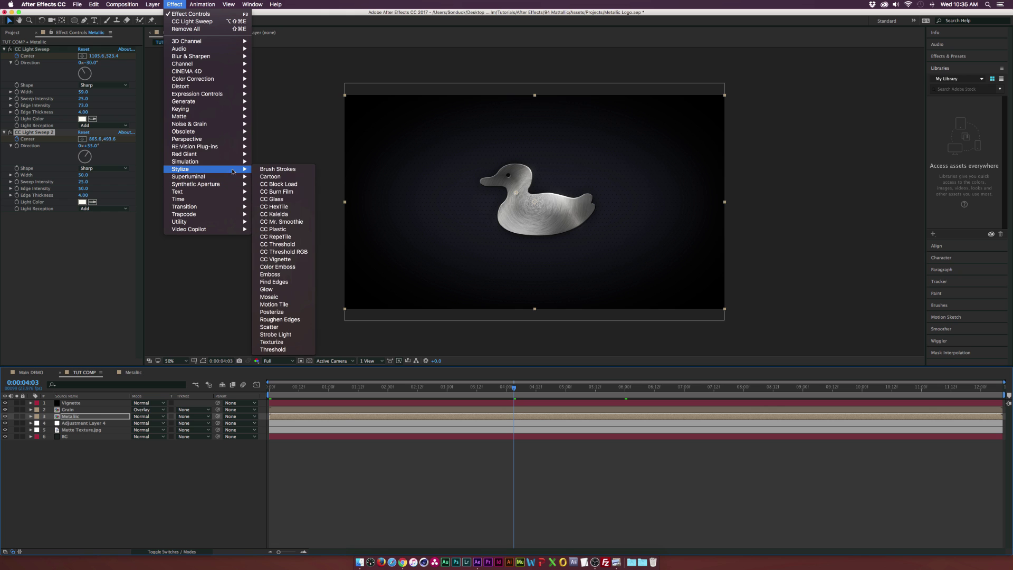
click(266, 289)
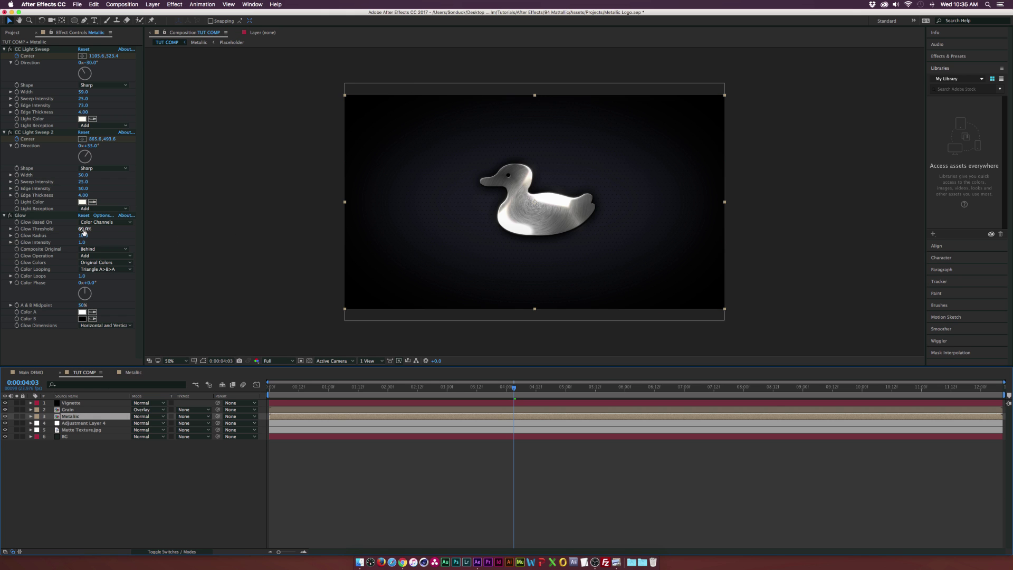
drag(84, 228, 128, 241)
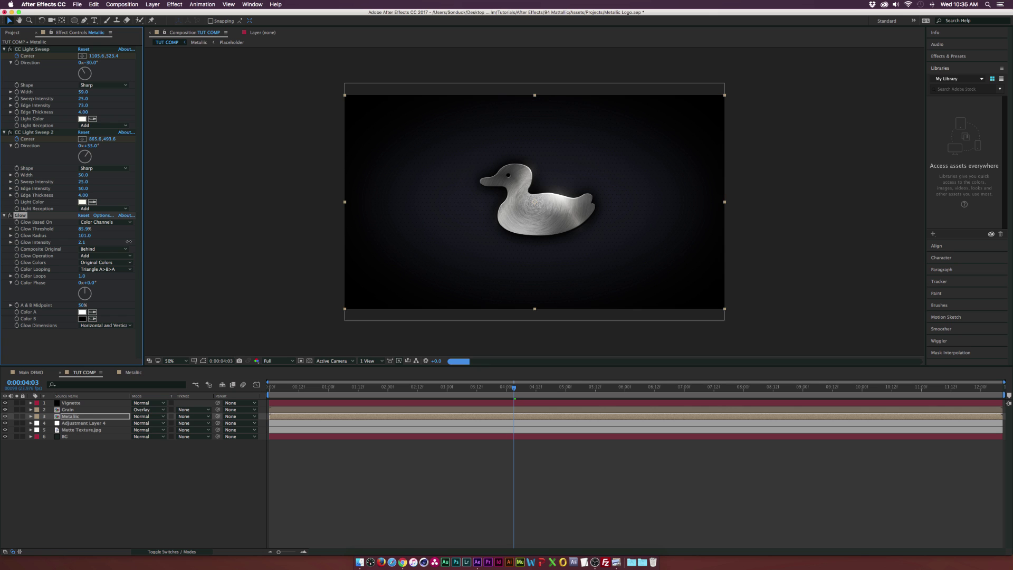
- Toggle the Glow on and off to compare, with the viewer magnification set to Fit
click(10, 215)
click(10, 215)
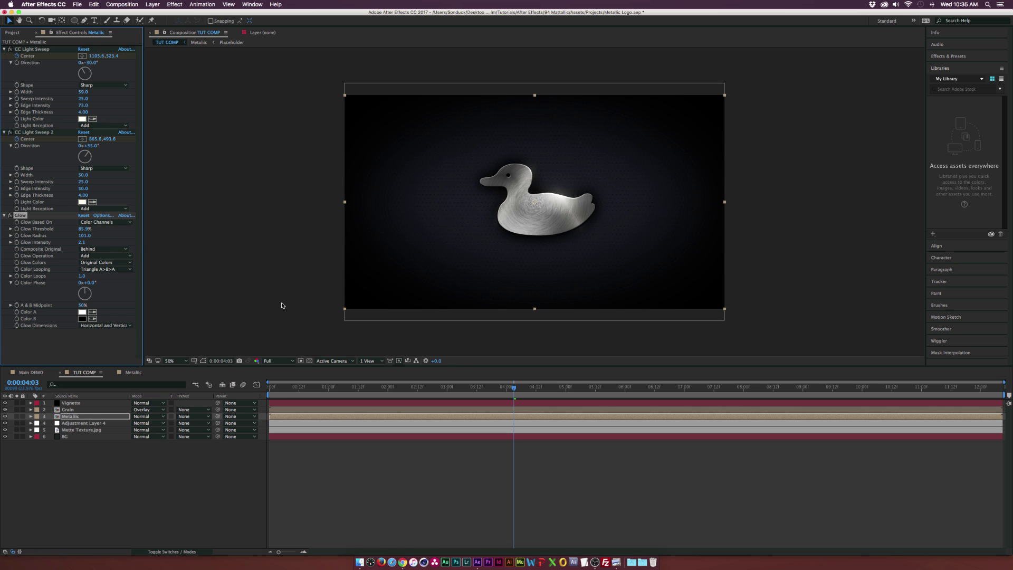
click(178, 361)
click(180, 364)
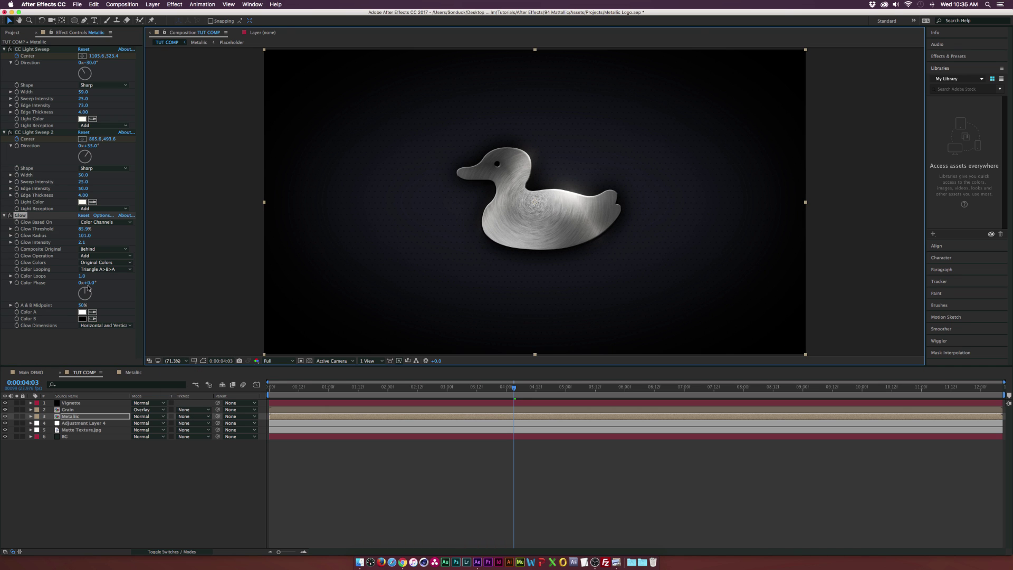
click(10, 215)
click(11, 215)
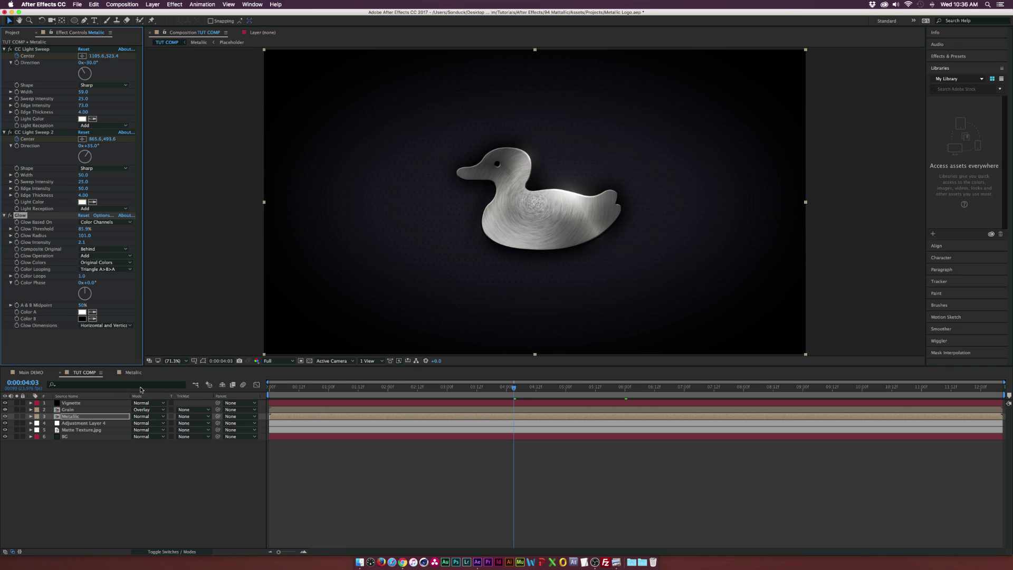
- In the Metallic precomp, lower the duck's Drop Shadow opacity to about 39%, then go back to TUT COMP
double_click(67, 417)
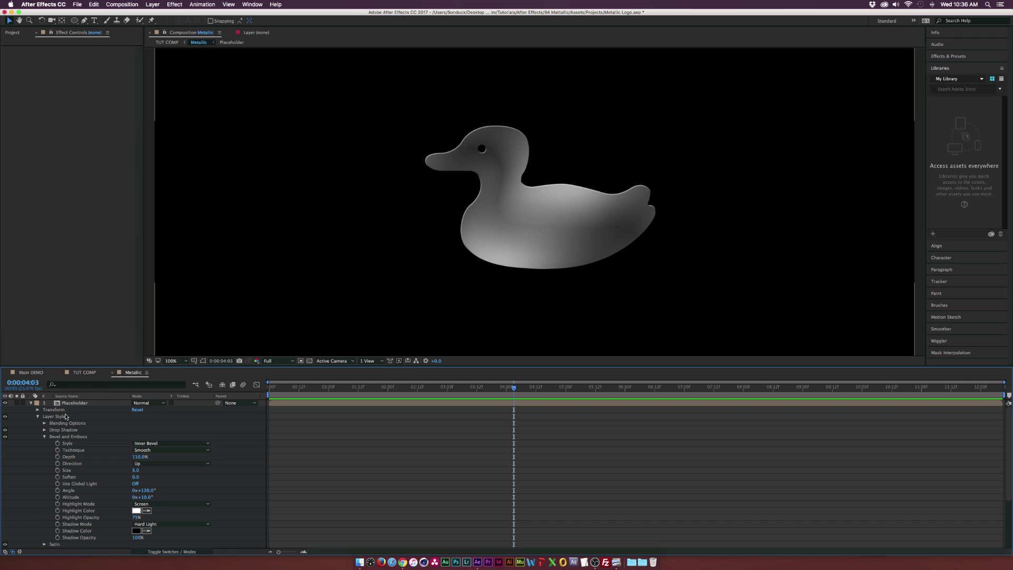
click(45, 436)
click(44, 430)
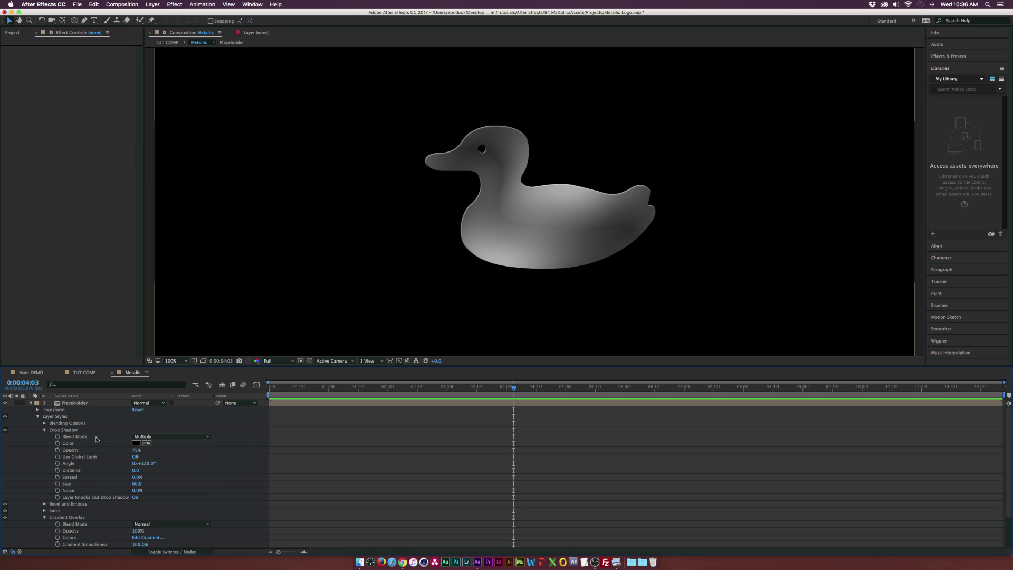
drag(133, 450, 122, 452)
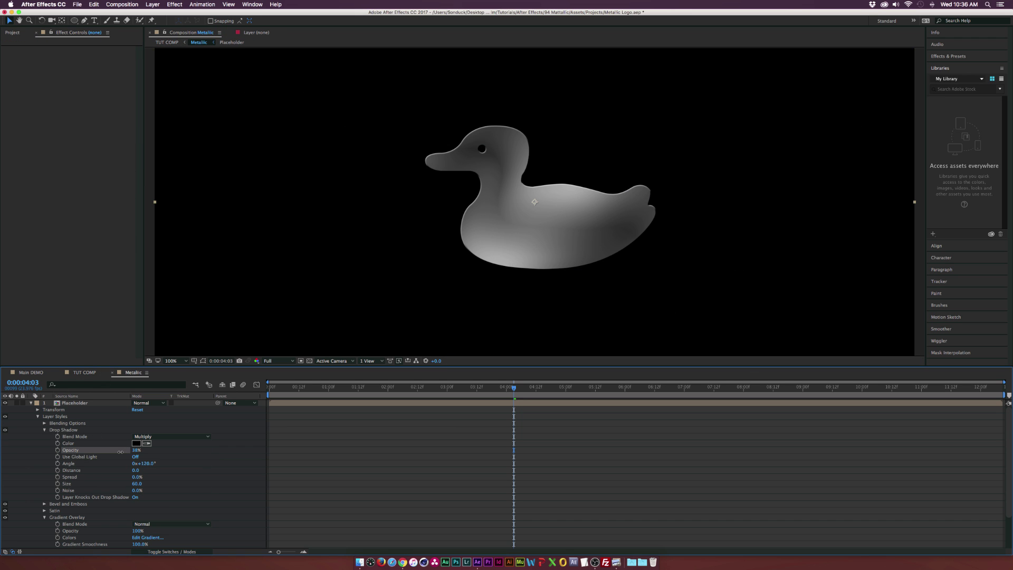
click(75, 372)
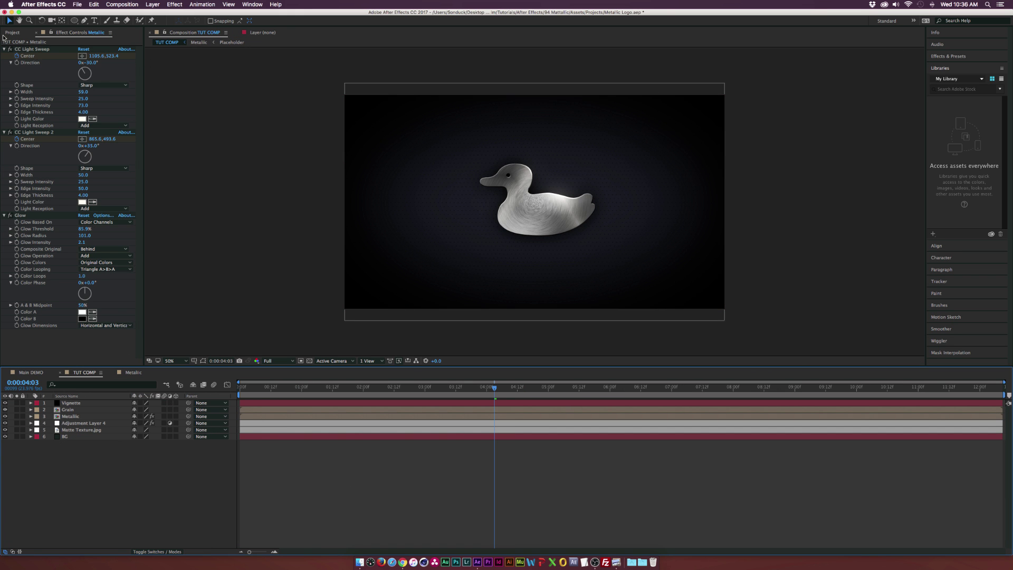
- Add the Placeholder comp to TUT COMP and apply a Transition > Linear Wipe to it
click(12, 32)
drag(27, 164, 84, 410)
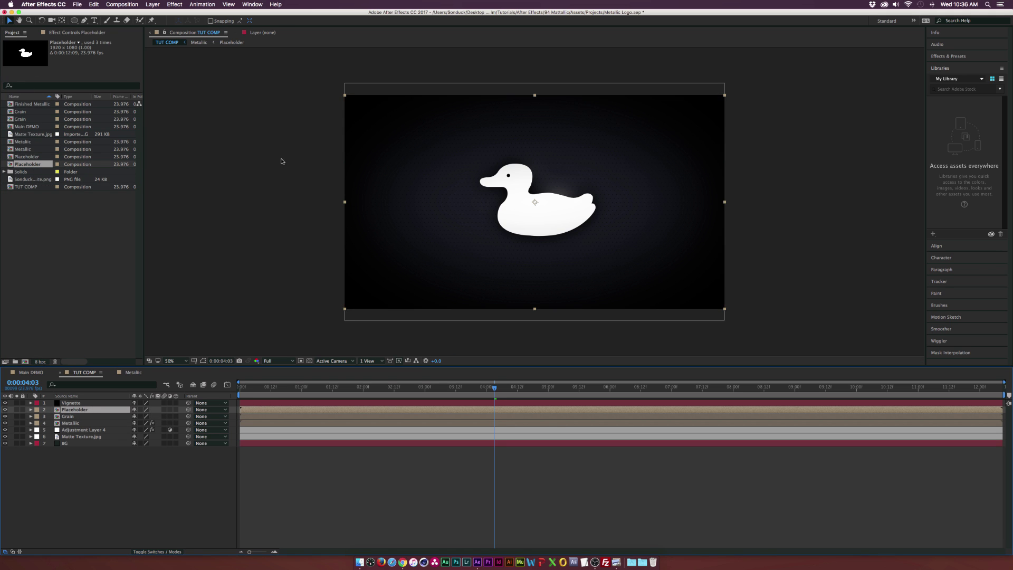
click(169, 4)
mouse_move(190, 206)
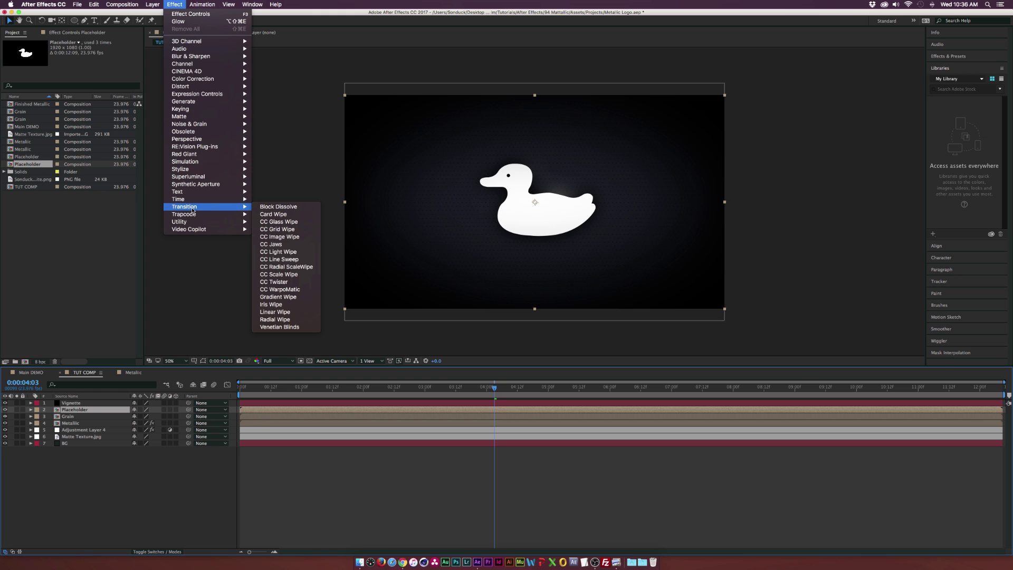
click(274, 312)
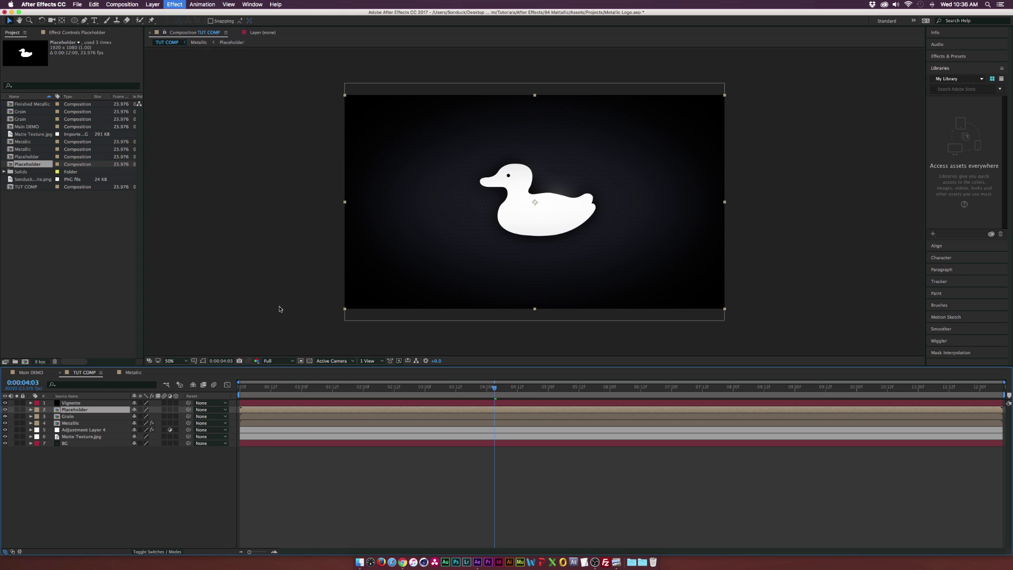
- Keyframe Transition Completion from 100% at 0:00:03:05 to 0% at 0:00:04:21
drag(445, 391, 438, 390)
click(84, 56)
drag(84, 57, 149, 57)
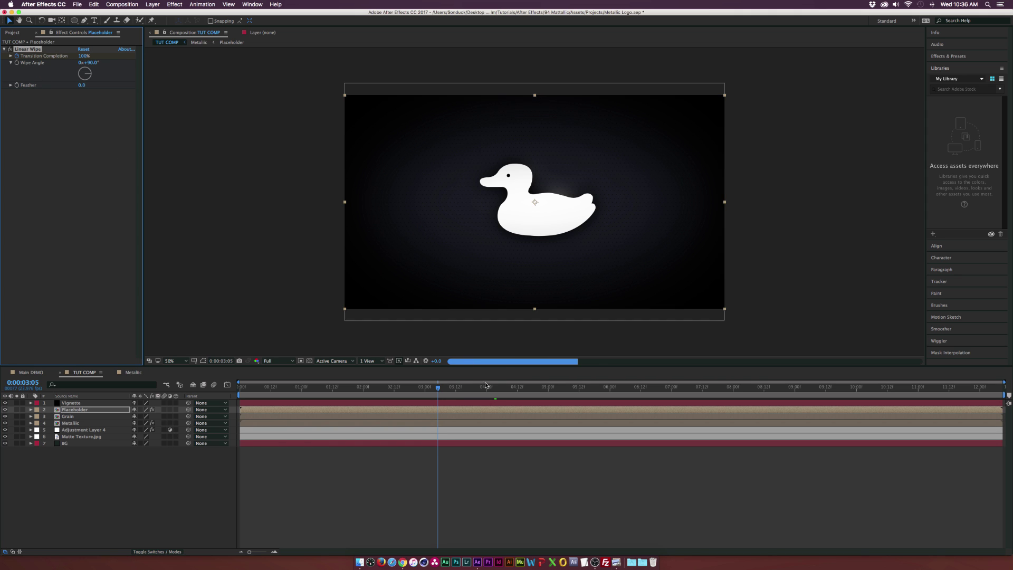
click(530, 389)
drag(530, 390, 540, 389)
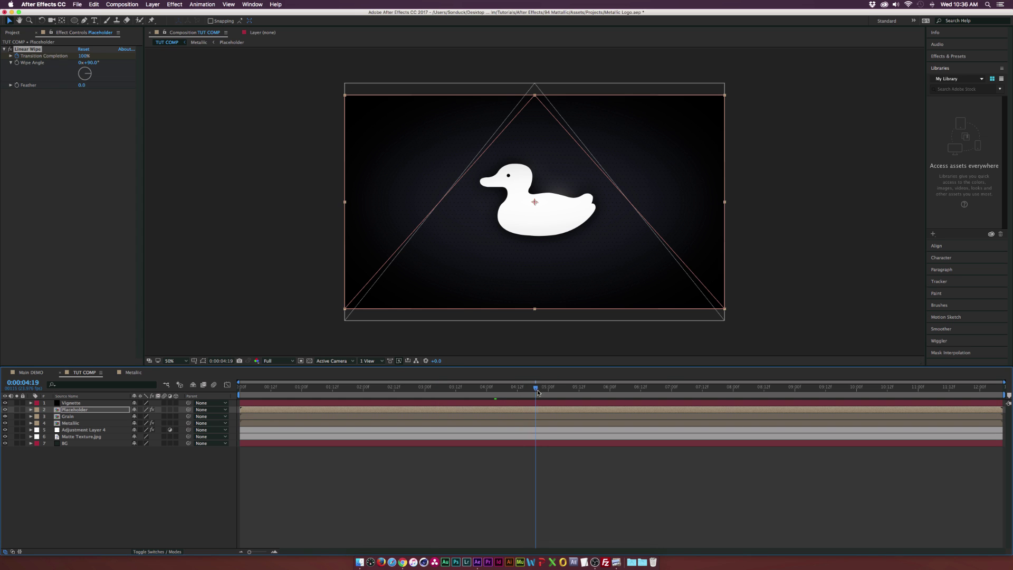
click(85, 56)
text(0)
key(Return)
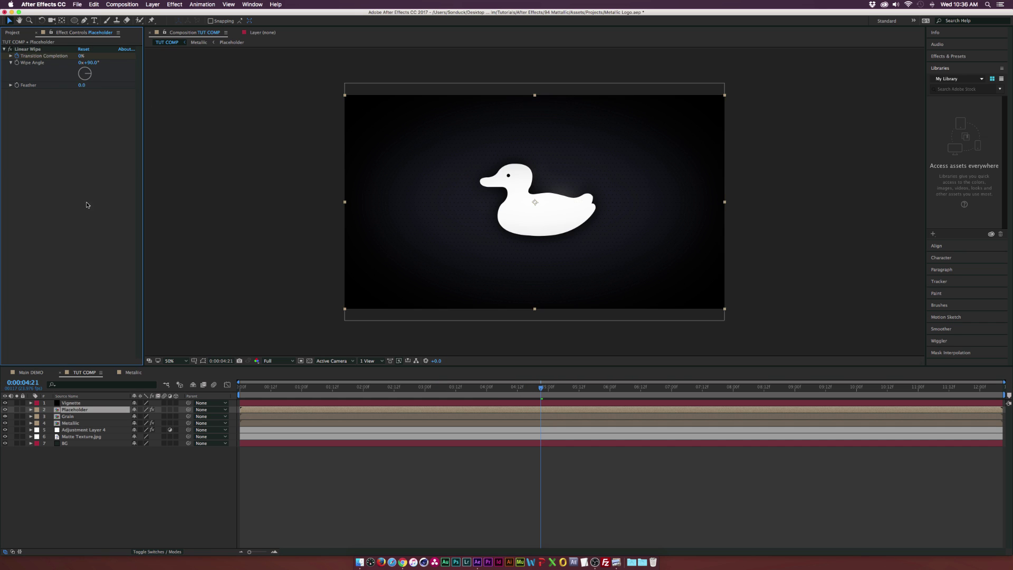
- Set the wipe angle to 218° and feather to 59.6, then preview the wipe
click(484, 388)
key(u)
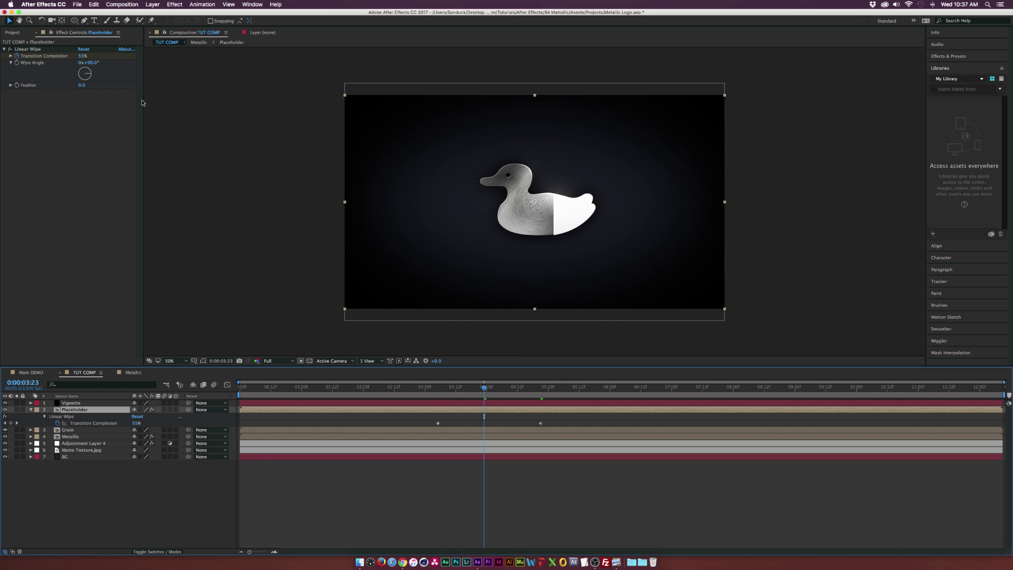
drag(88, 62, 147, 66)
drag(82, 85, 106, 86)
click(54, 252)
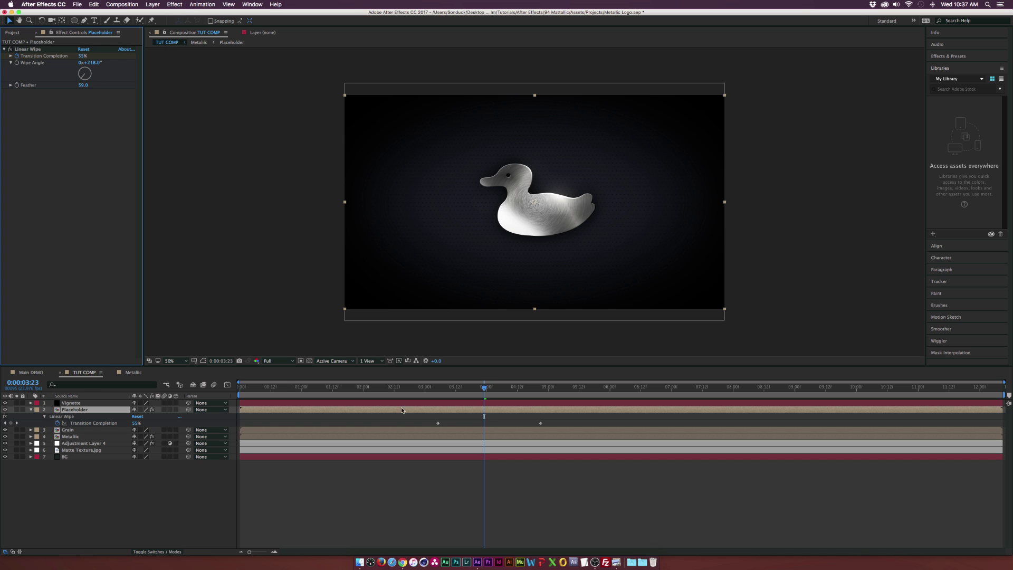
key(space)
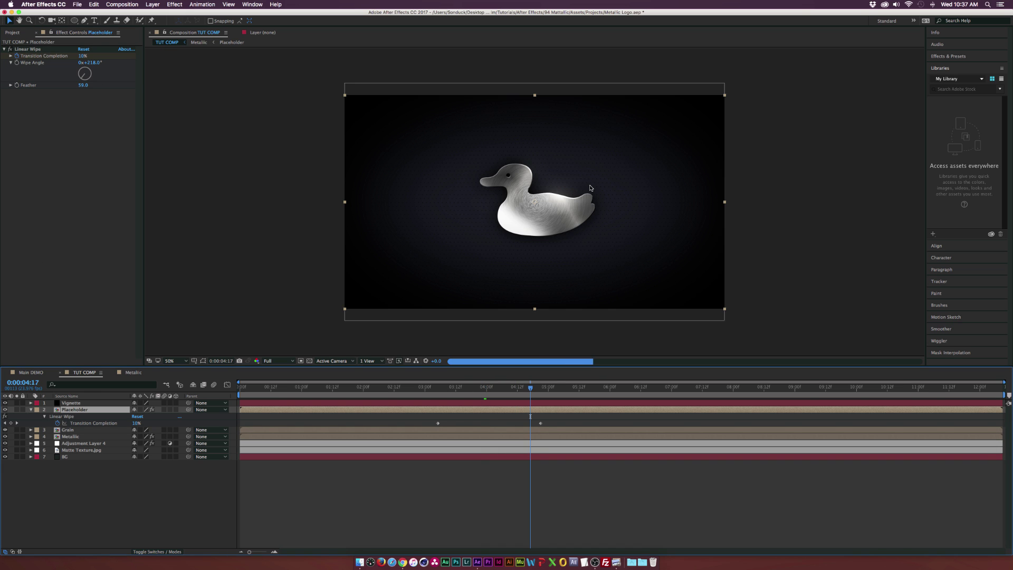
- Reveal Opacity on the Grain and Metallic layers and set starting Opacity keyframes
click(71, 430)
shift+click(74, 436)
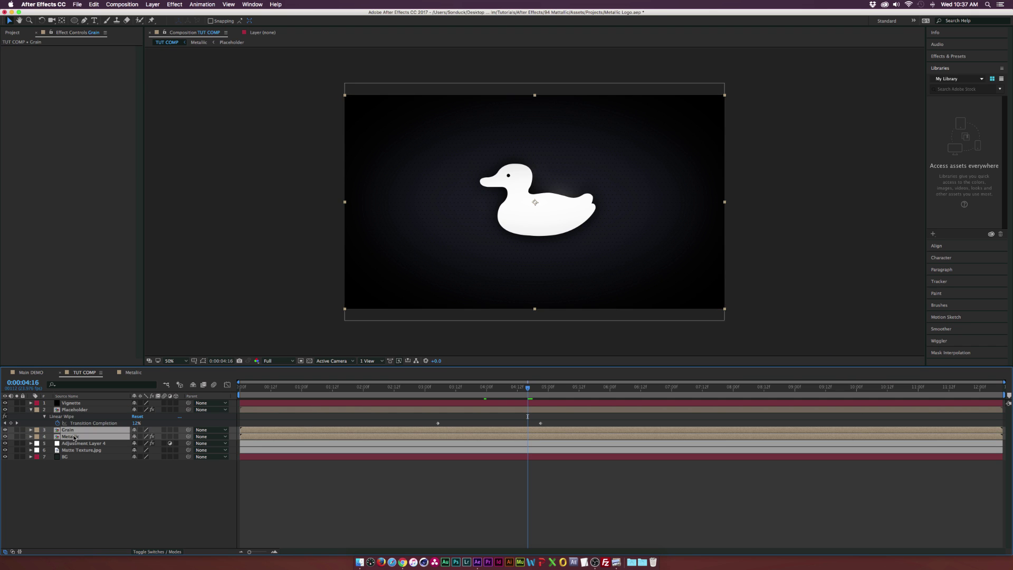
key(t)
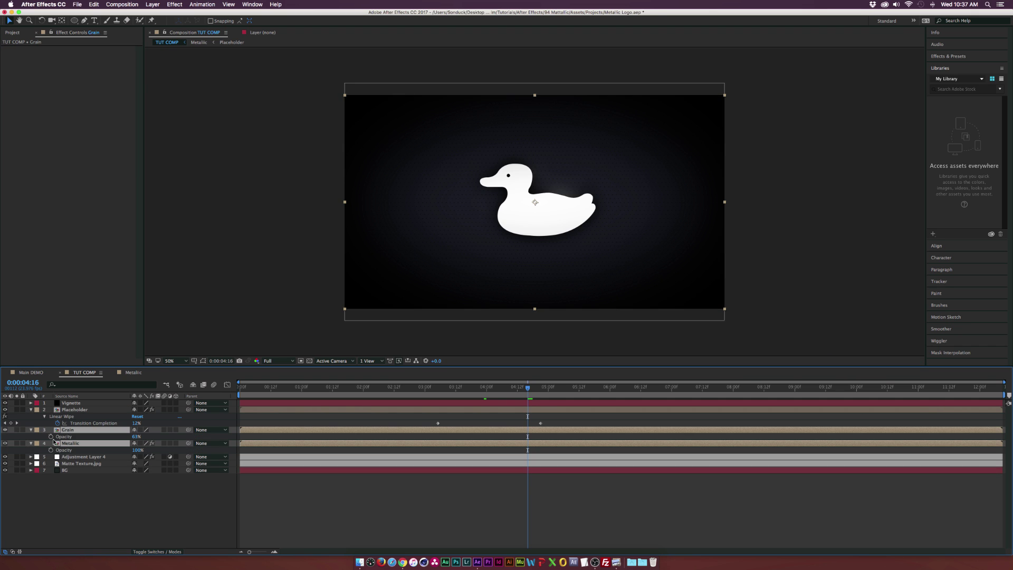
click(51, 437)
- Bring both layers' Opacity to 0% at 0:00:05:04, select the keyframes, and collapse the properties
key(space)
drag(130, 437, 59, 439)
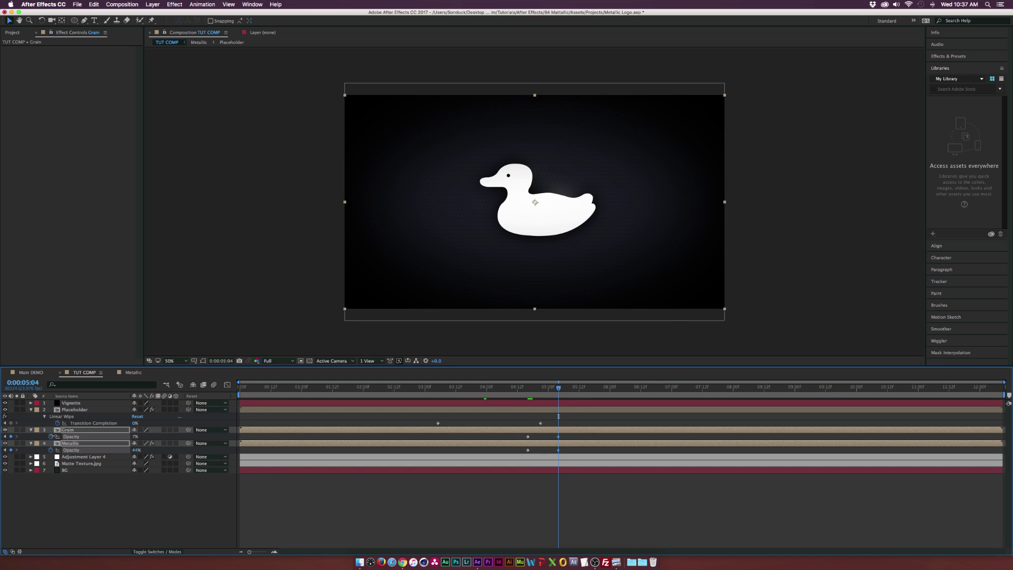
drag(135, 449, 79, 451)
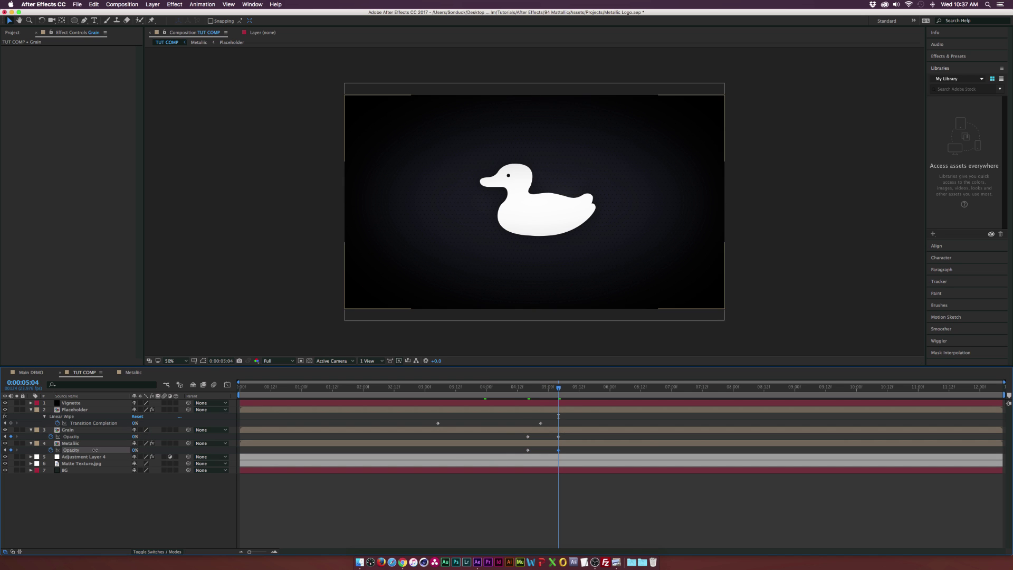
click(476, 425)
drag(412, 412, 583, 461)
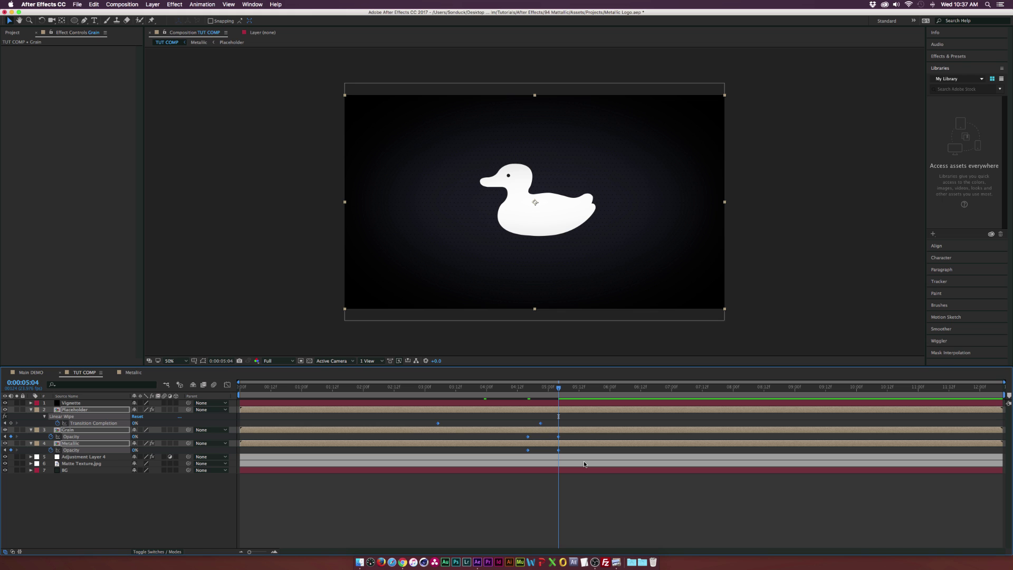
key(u)
click(106, 488)
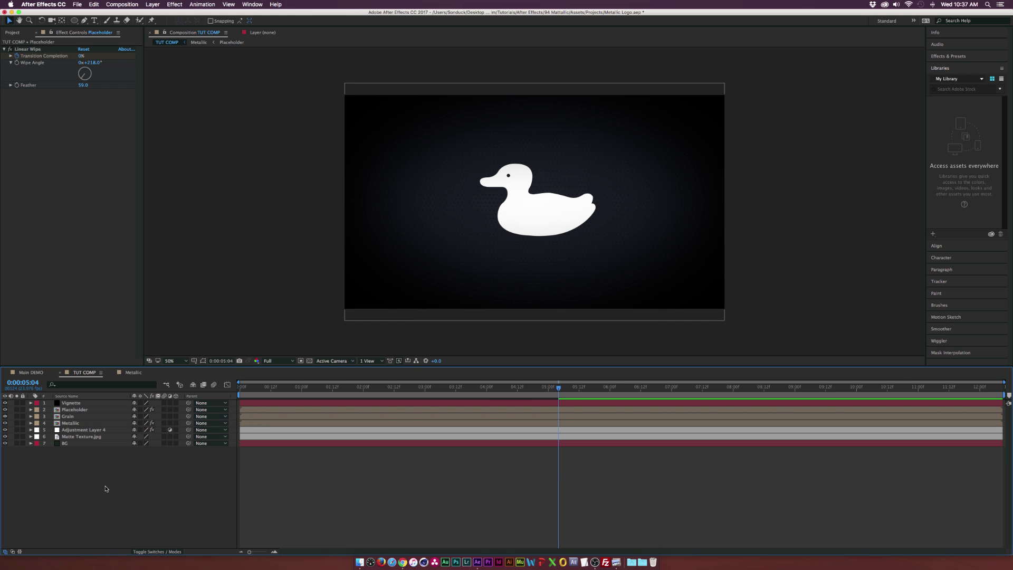
- Create a new Null Object and parent Placeholder, Grain and Metallic to Null 2
click(152, 5)
mouse_move(221, 13)
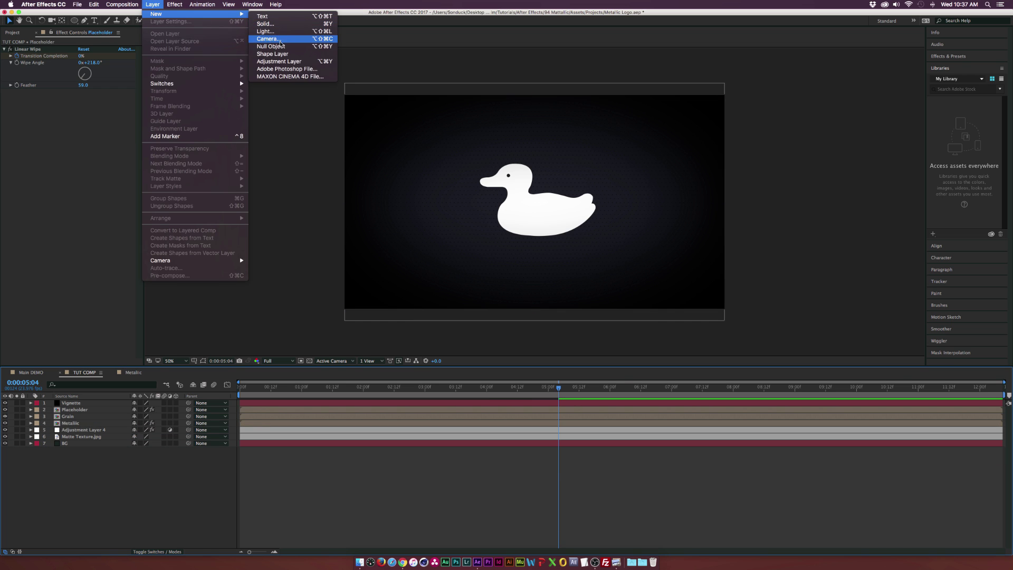
click(279, 48)
click(71, 416)
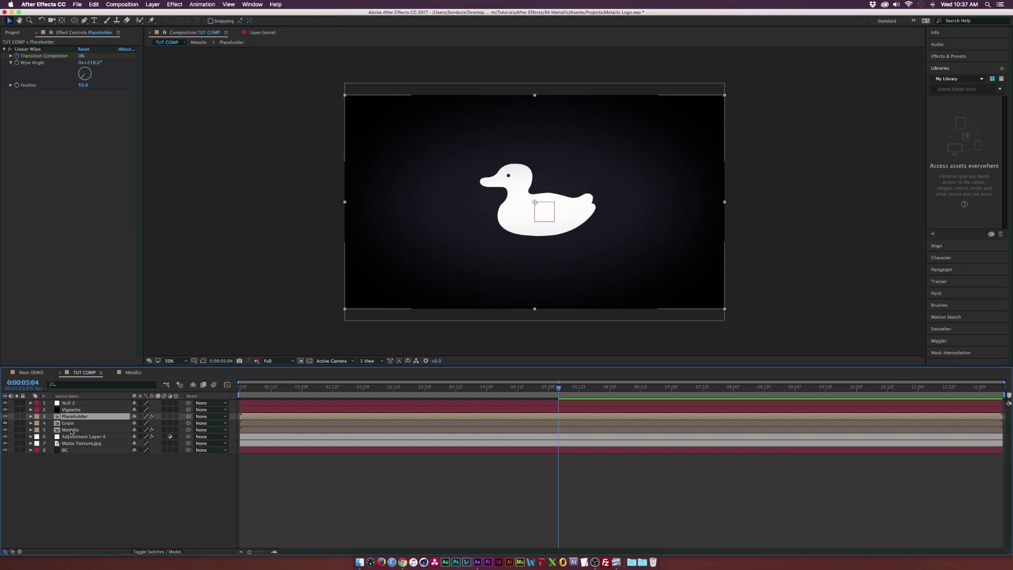
shift+click(70, 429)
drag(187, 417, 73, 404)
click(79, 402)
- Keyframe Null 2's Scale from 0% at the start to 100% at one second
key(Home)
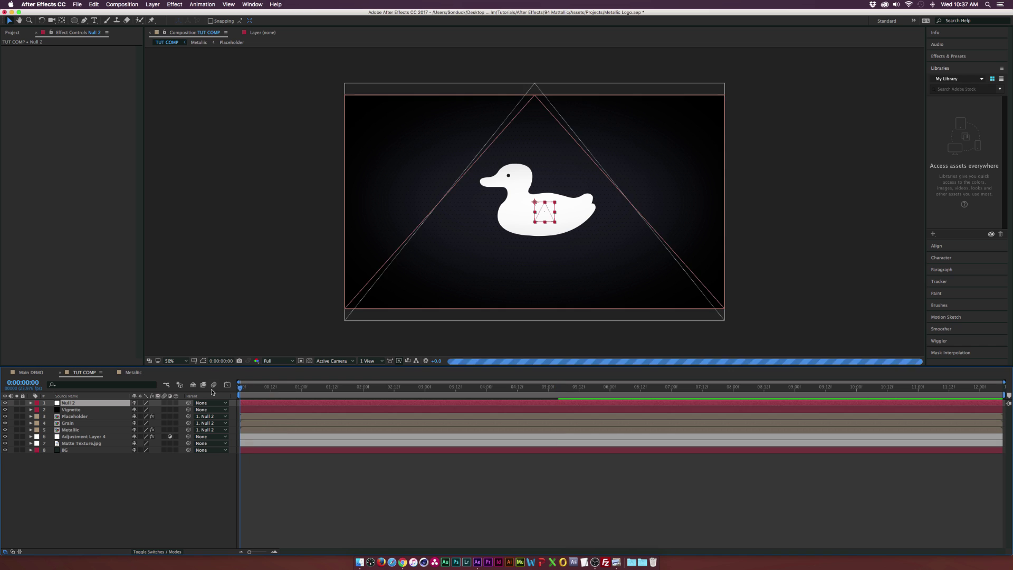
key(s)
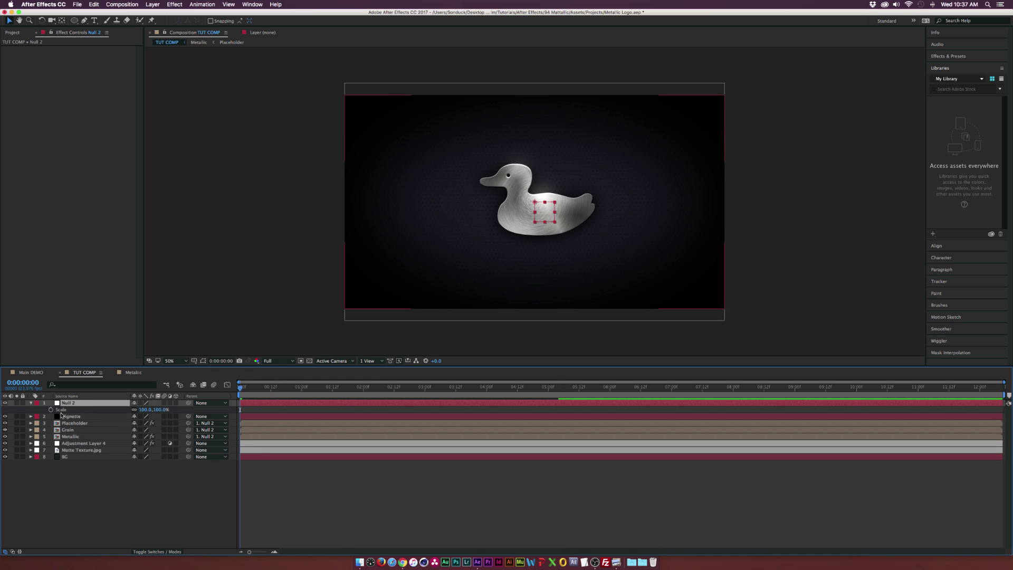
click(51, 409)
drag(255, 412, 301, 409)
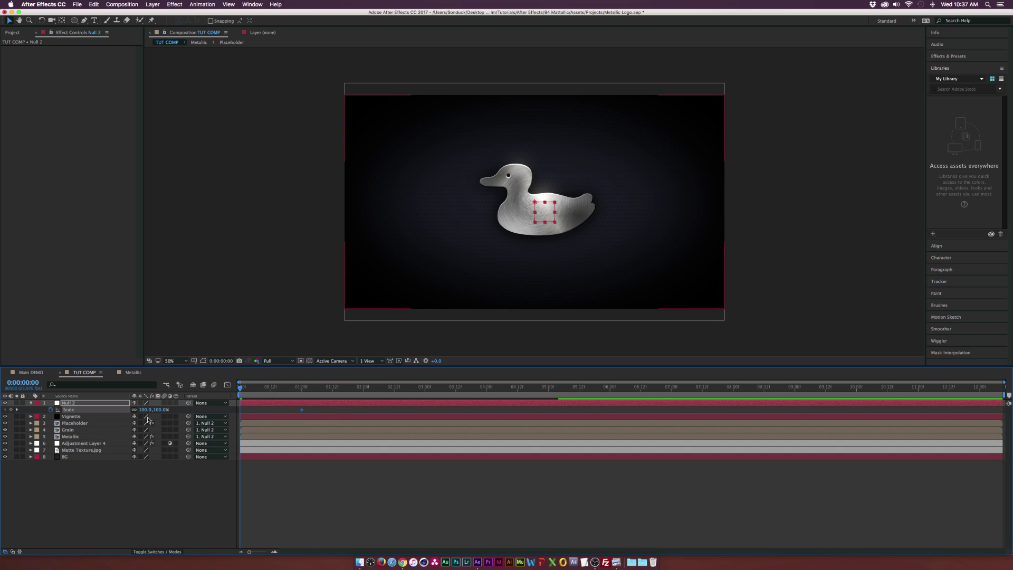
text(0)
key(Return)
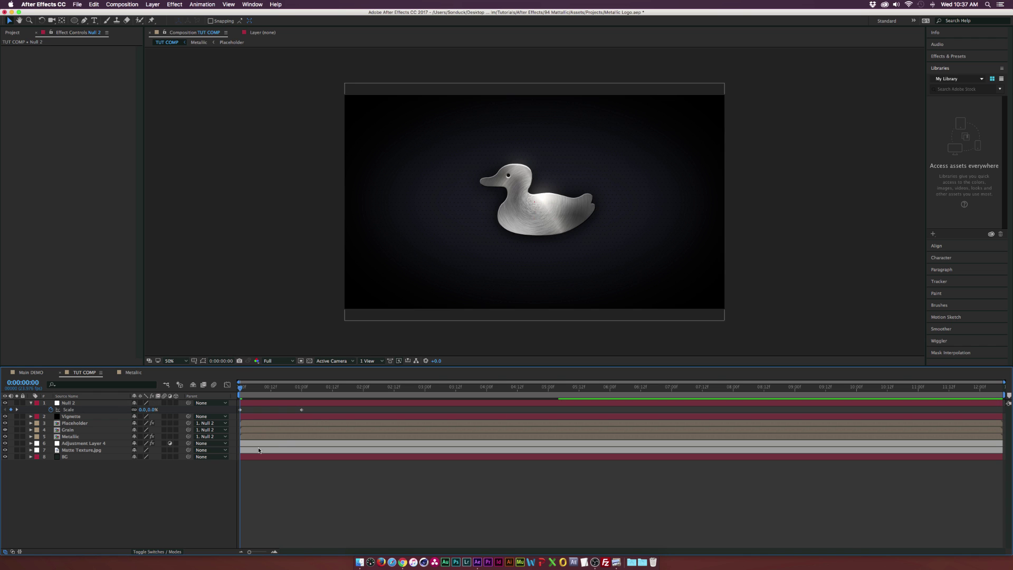
- Preview the duck growing, then set Null 2's Scale to 107% at six seconds
click(301, 409)
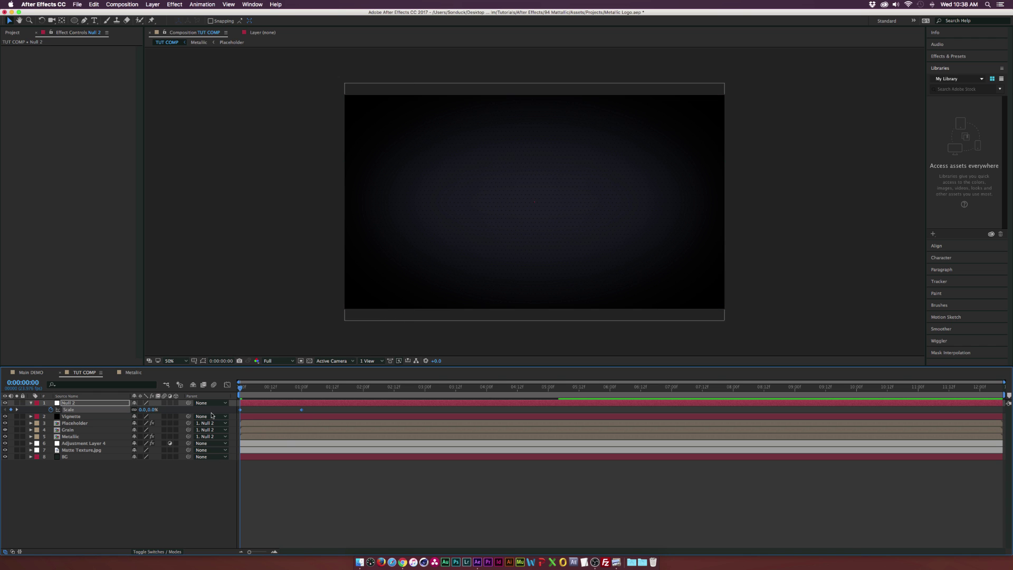
drag(294, 392, 610, 389)
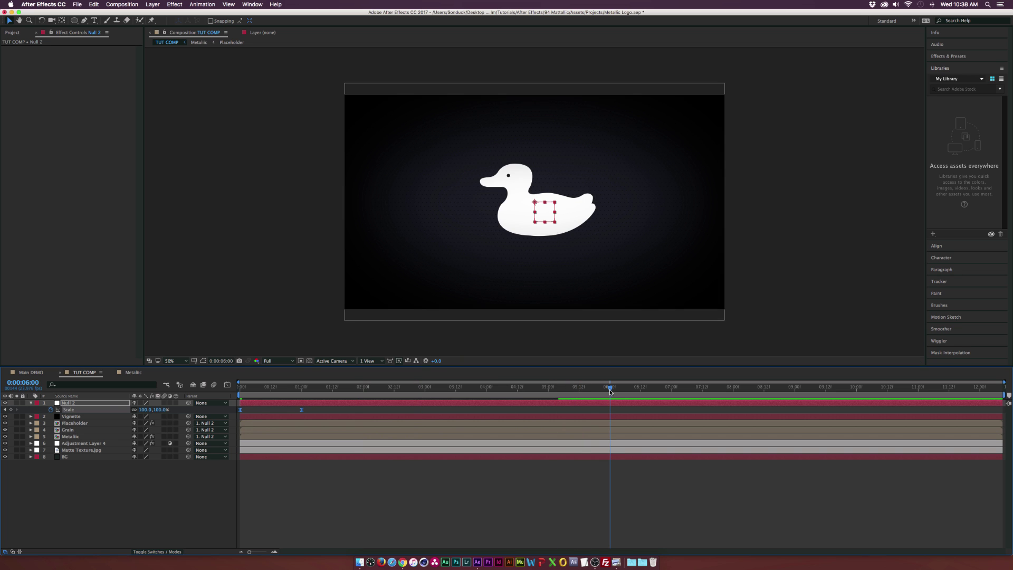
click(142, 410)
text(107)
key(Return)
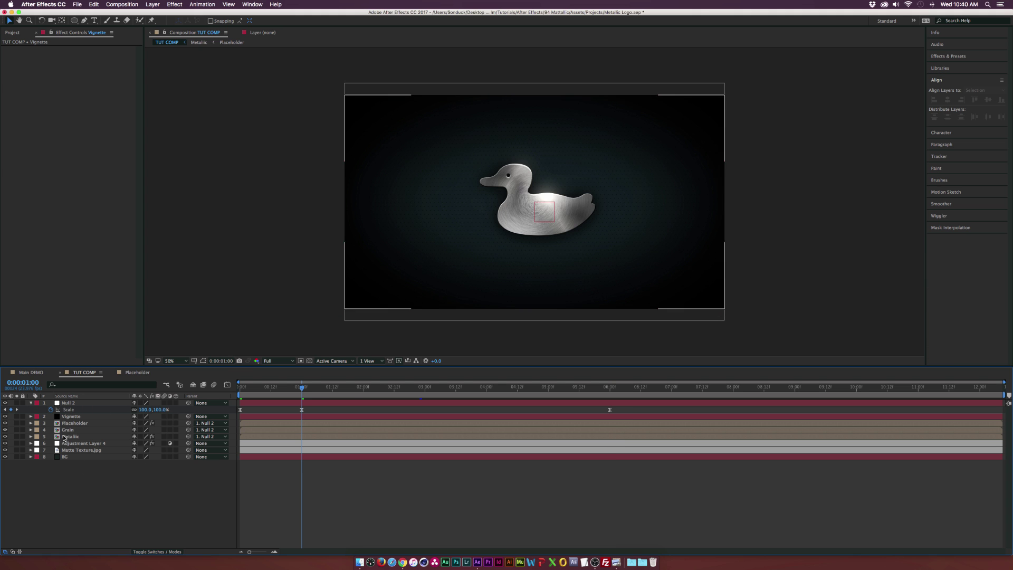
- Keyframe the Vignette's Mask 1 Expansion from −493 px at 0:00 to about −125 px, with Easy Ease (F9)
click(66, 417)
click(31, 416)
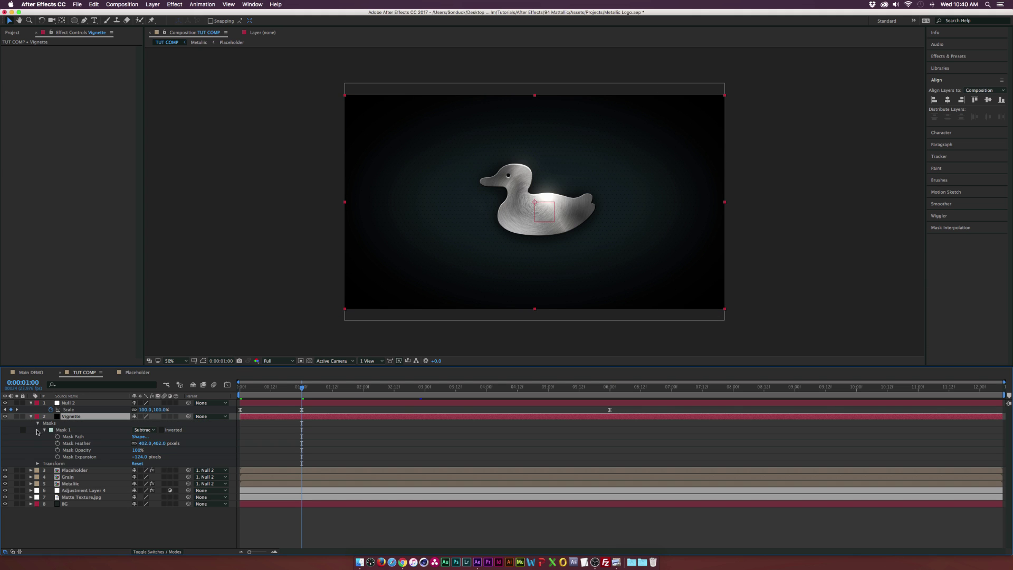
click(58, 456)
drag(285, 384, 239, 388)
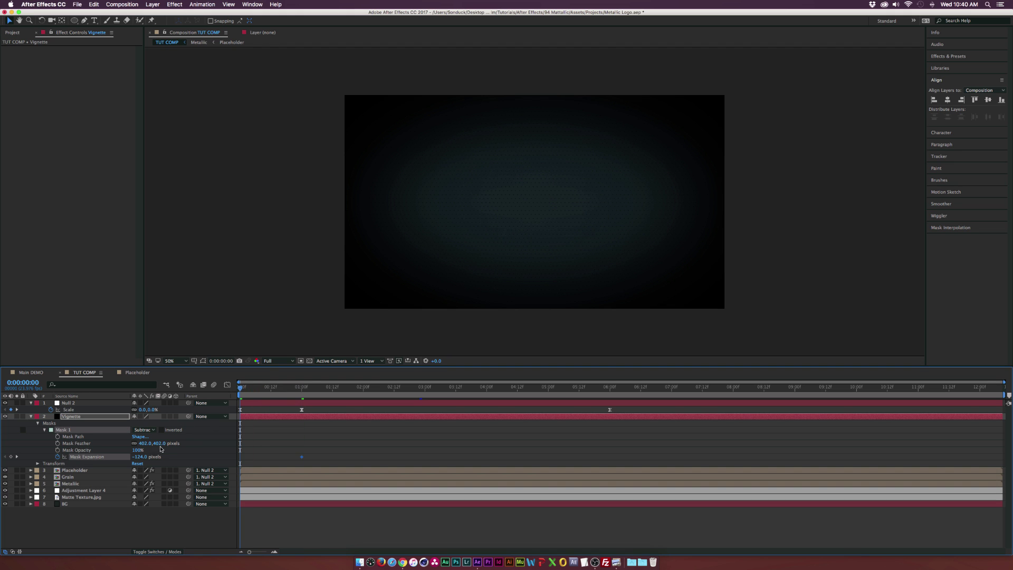
drag(124, 456, 116, 455)
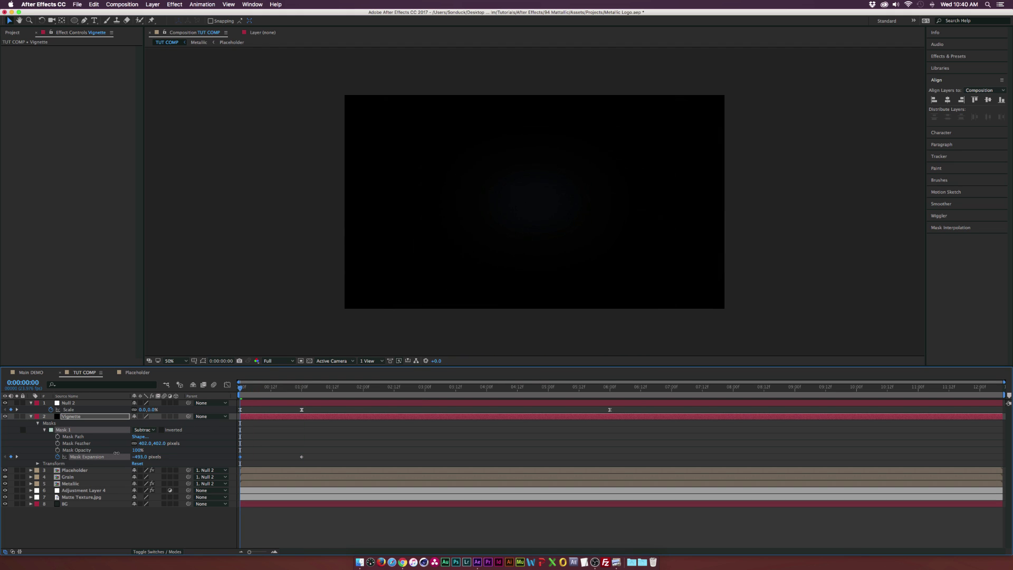
drag(243, 386, 278, 389)
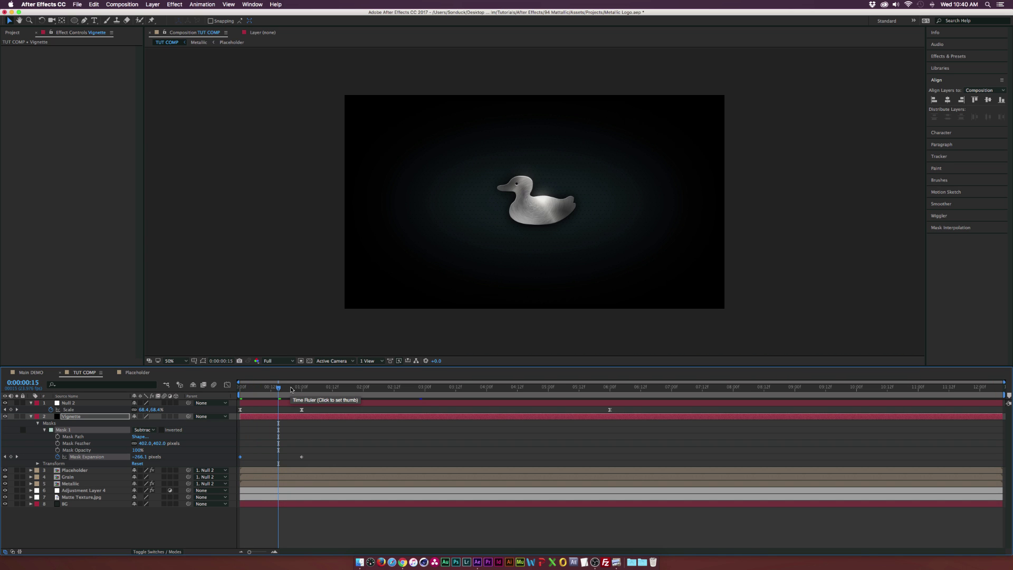
drag(290, 389, 299, 389)
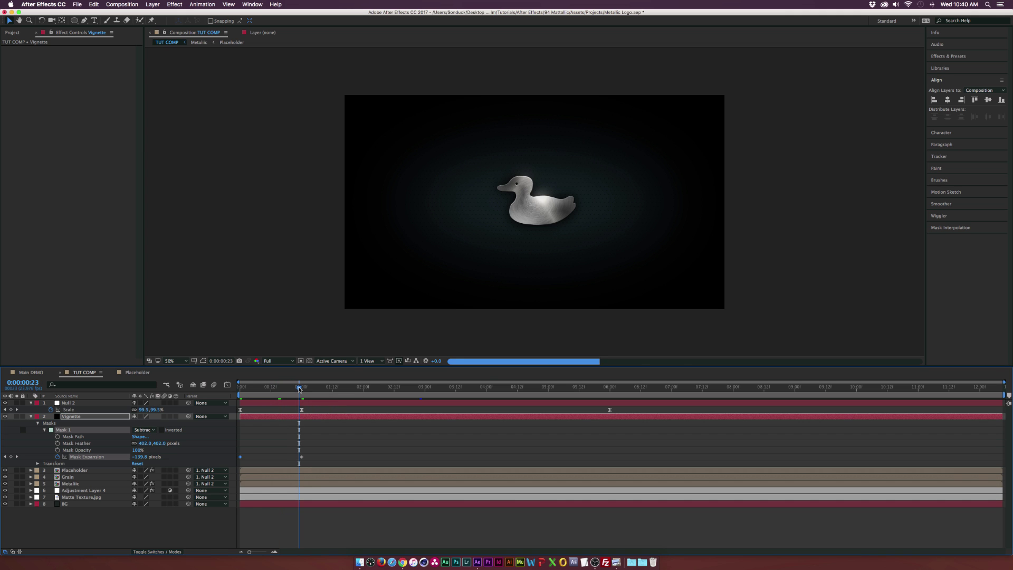
drag(280, 442, 188, 461)
key(F9)
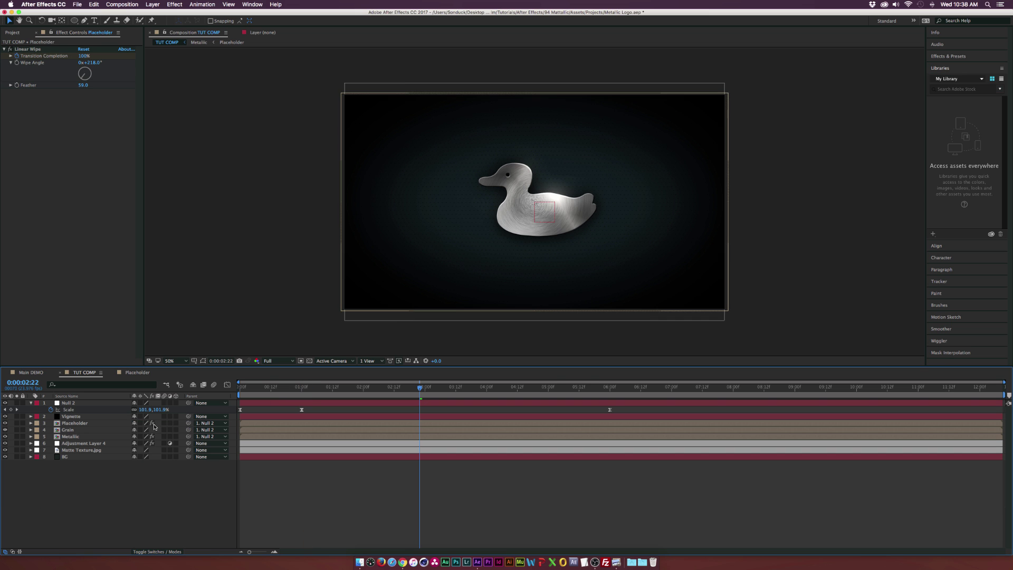
- Enable motion blur on Placeholder, Grain, Metallic and the comp, then open the Placeholder comp
drag(164, 423, 164, 436)
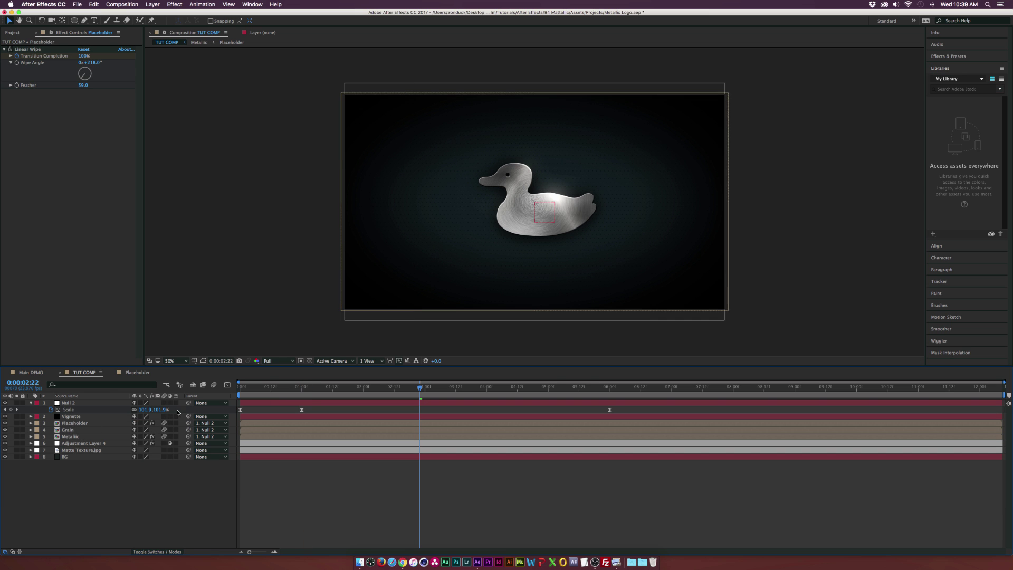
click(214, 387)
double_click(77, 423)
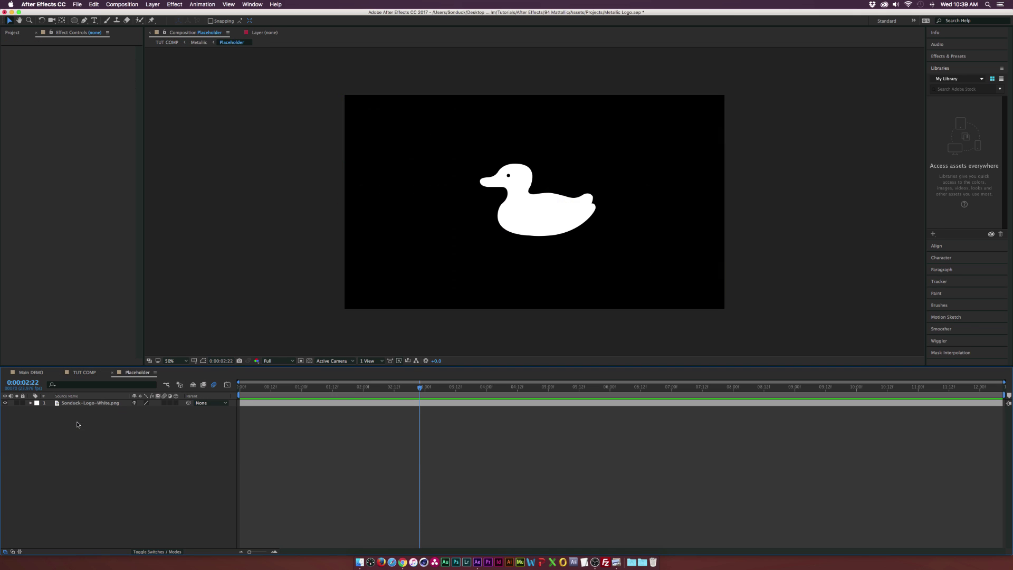
- Hide the duck logo layer and add 'Sonduck' text centred in the Placeholder comp
click(21, 402)
click(5, 403)
key(super+t)
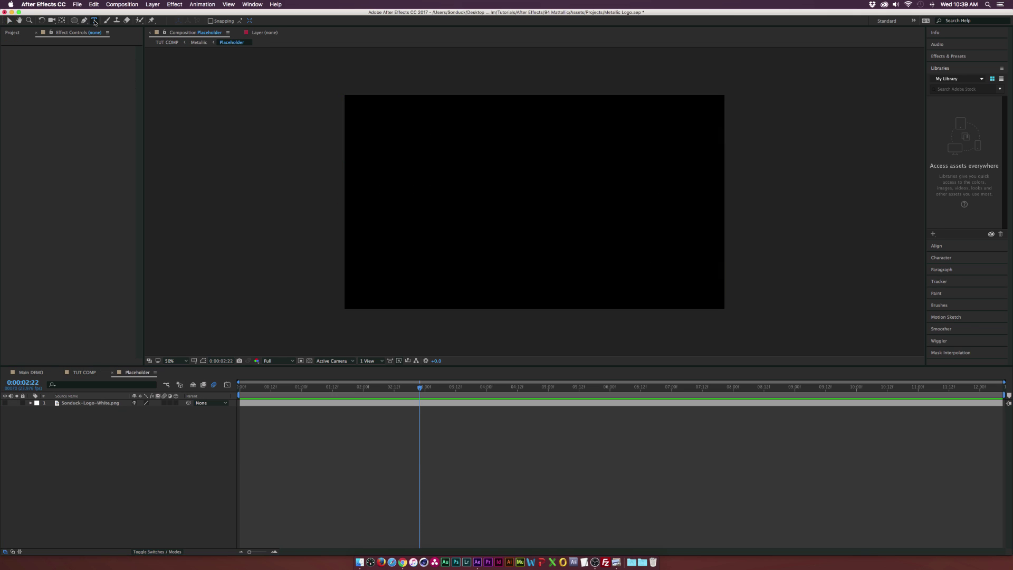
click(551, 217)
text(Sonduck)
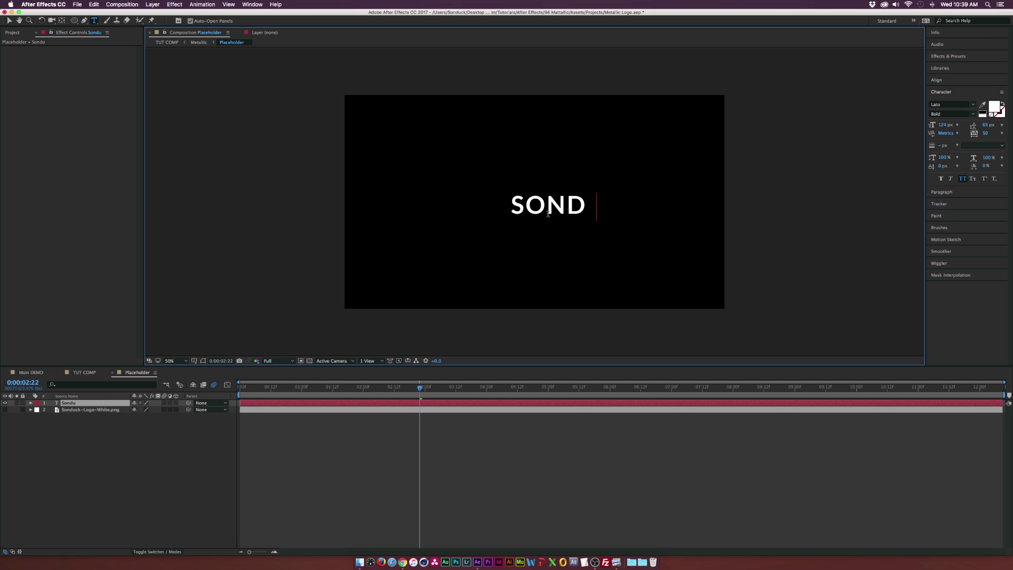
click(9, 21)
key(super+alt+Home)
key(super+Home)
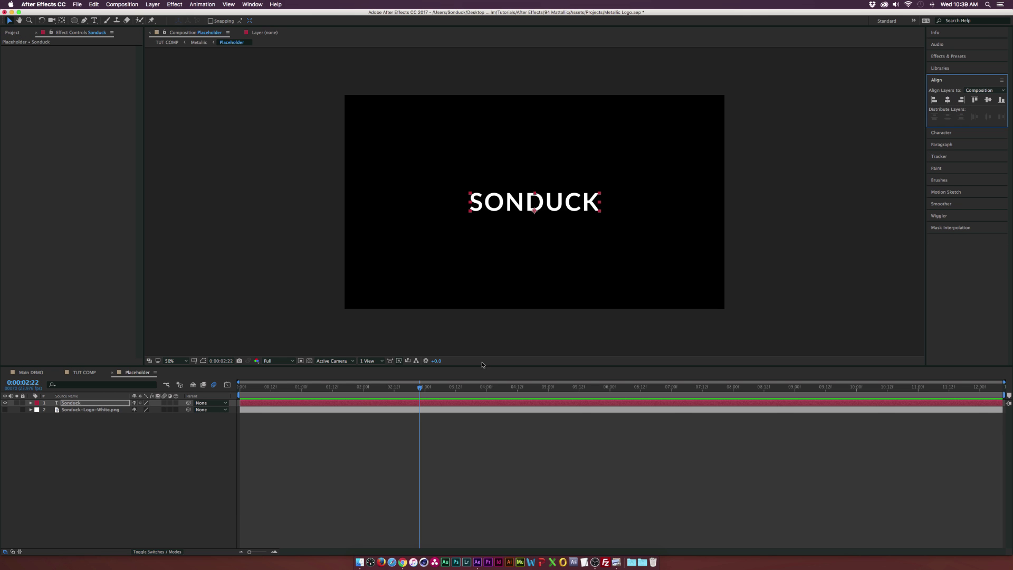
click(127, 443)
- Return to TUT COMP and play the MetalLogo.mov render in Quick Look
click(91, 372)
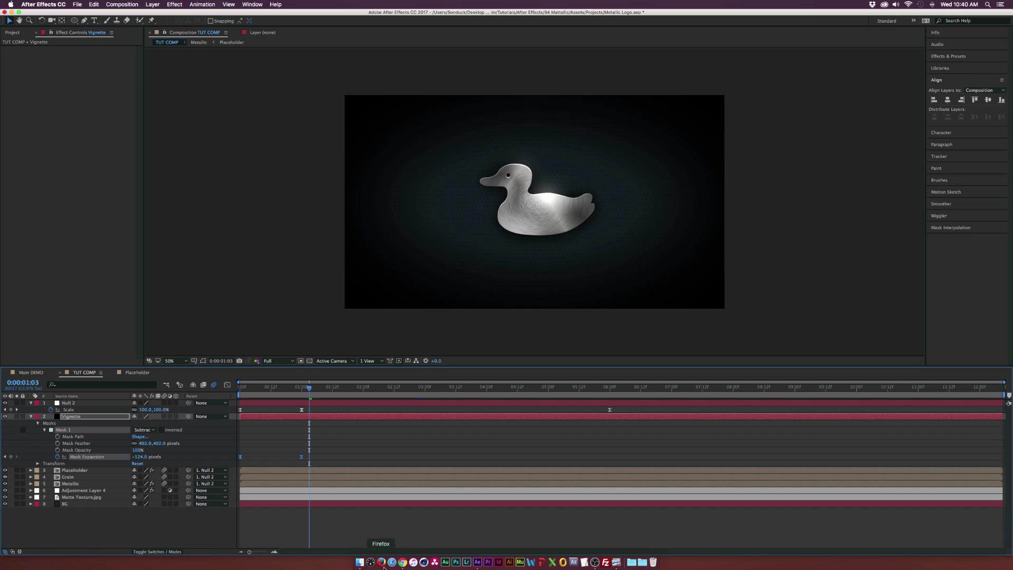
click(359, 562)
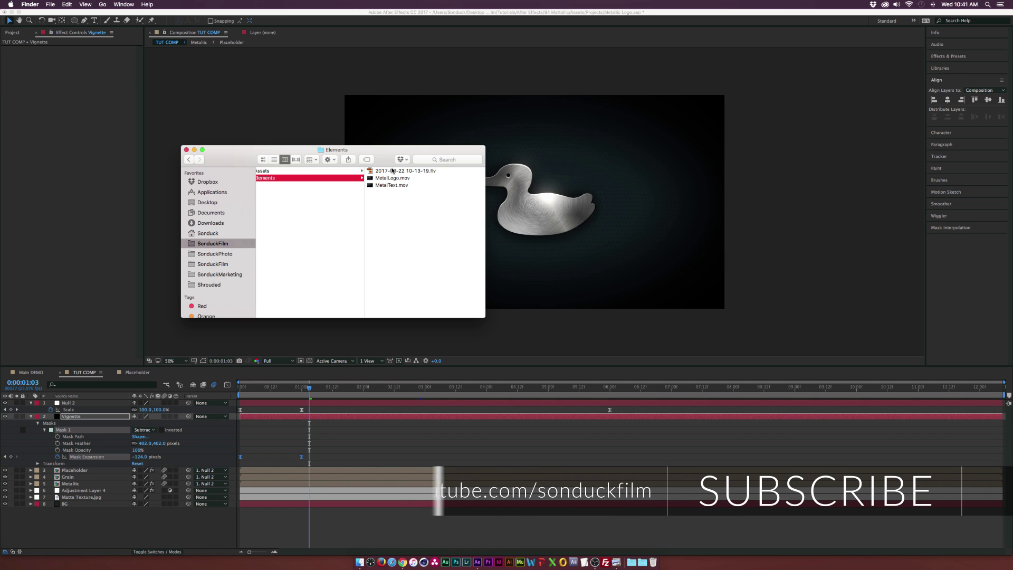
click(391, 179)
key(space)
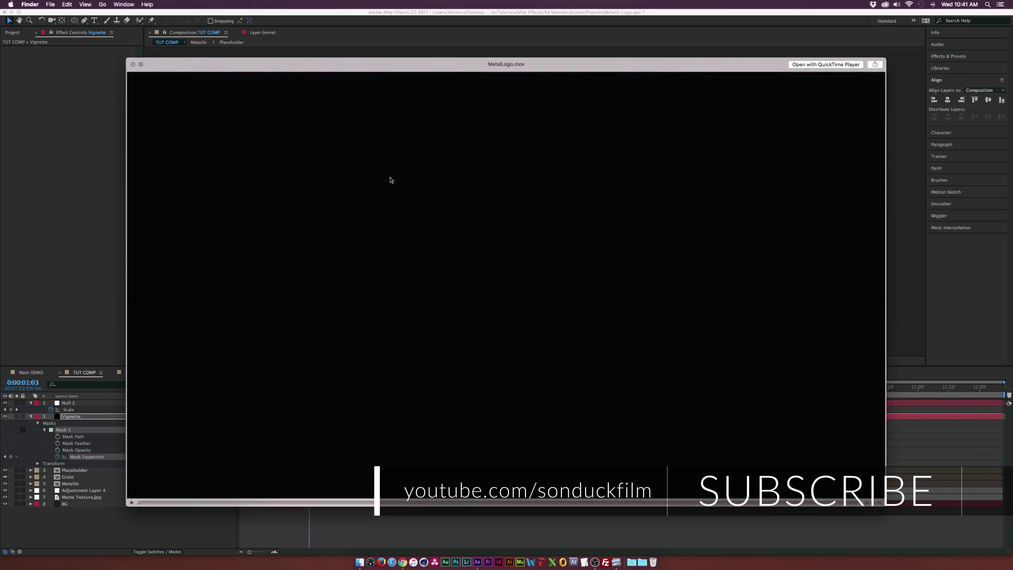